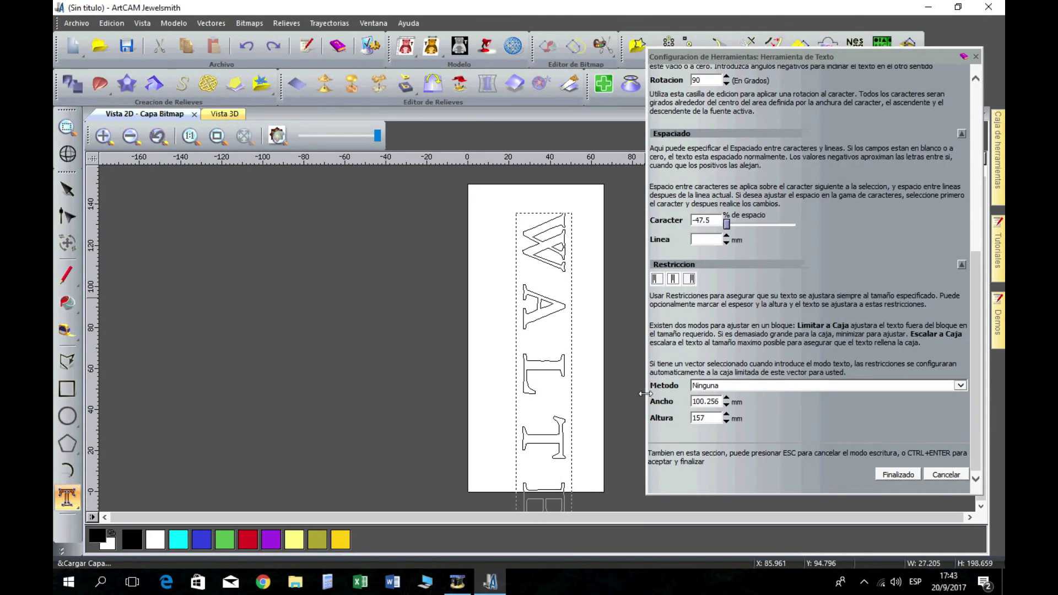
Finish the vertical name text and ungroup it into separate letter vectors
{"action": "left_click", "coordinate": [886, 475]}
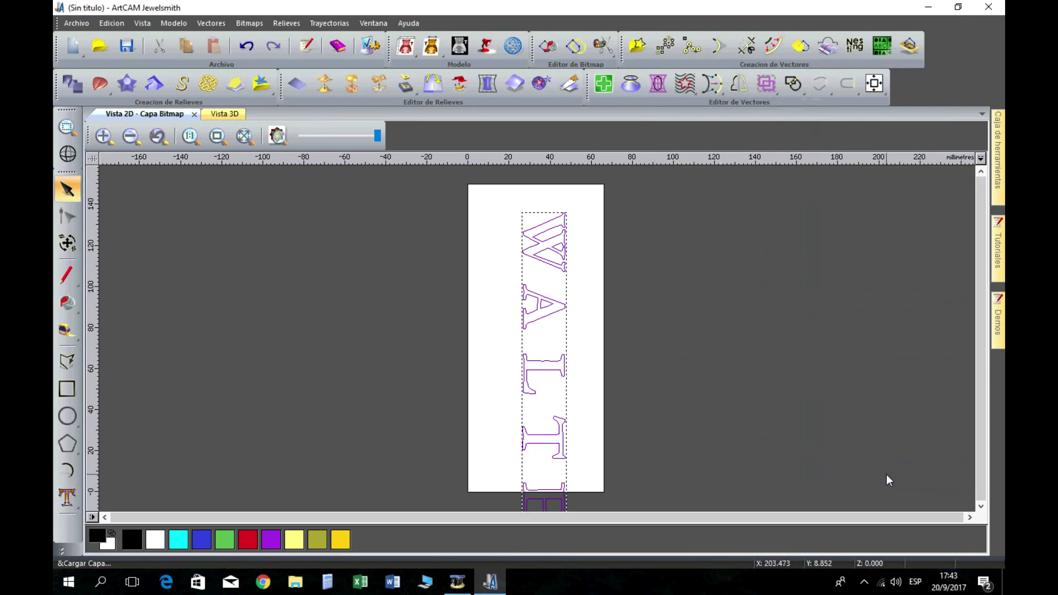
{"action": "left_click", "coordinate": [535, 257]}
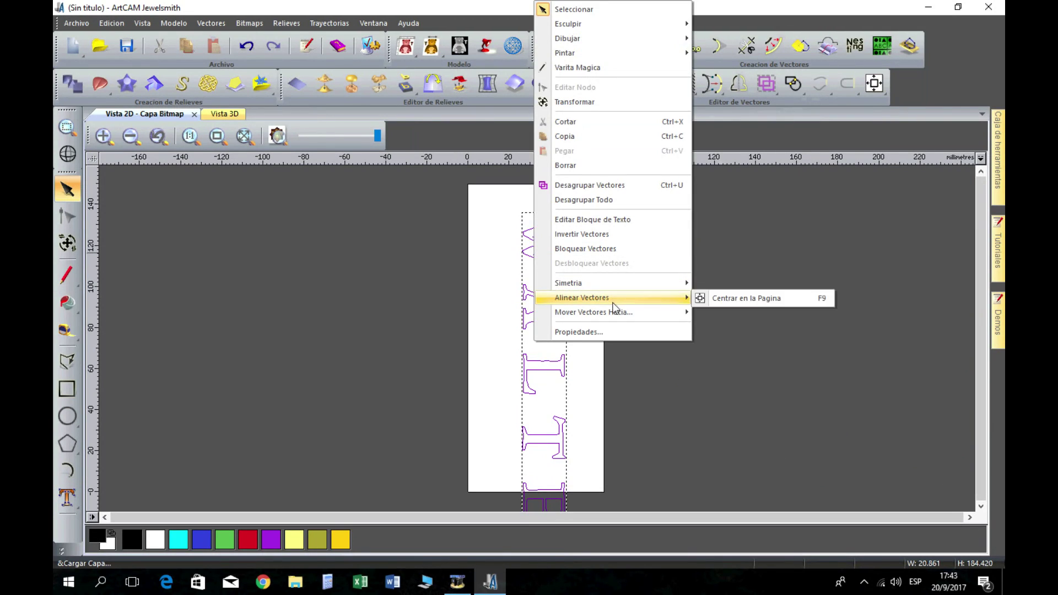
{"action": "left_click", "coordinate": [574, 187]}
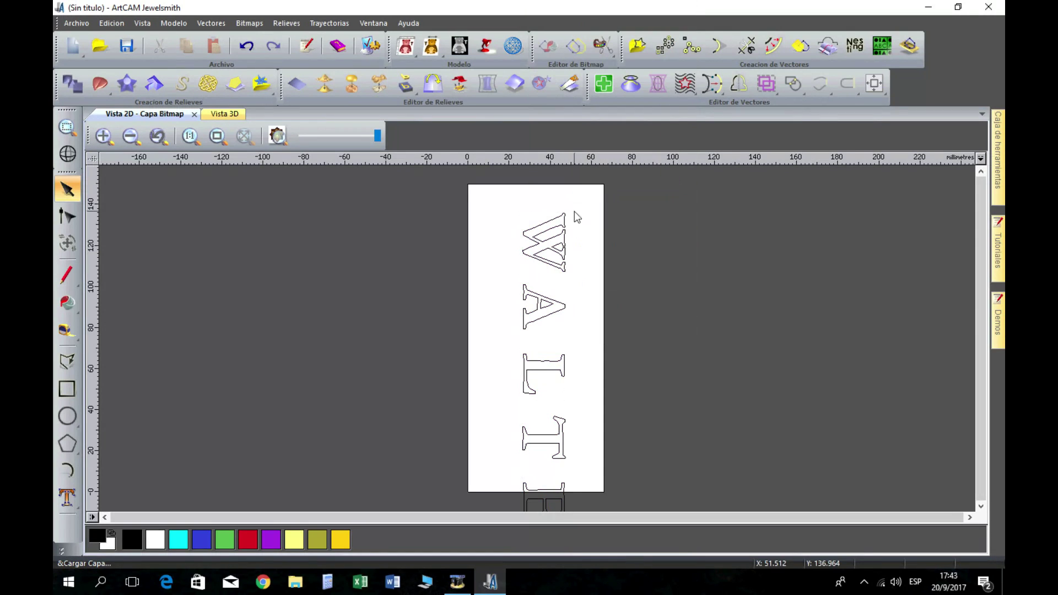
Move the last five letters up together to close the gap below the first letter
{"action": "scroll", "coordinate": [518, 292], "scroll_direction": "down", "scroll_amount": 4}
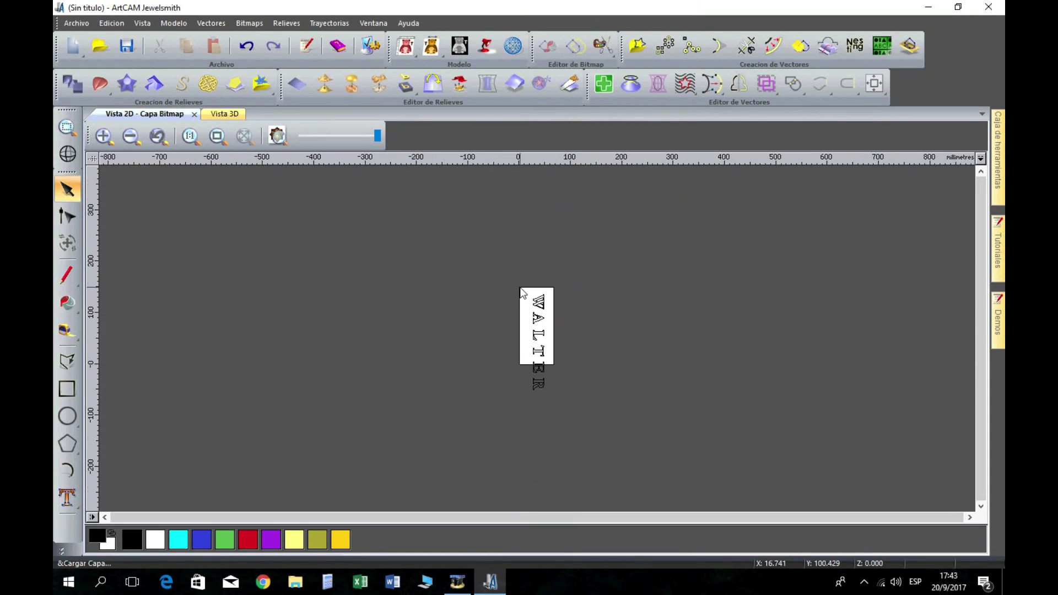
{"action": "scroll", "coordinate": [518, 292], "scroll_direction": "up", "scroll_amount": 2}
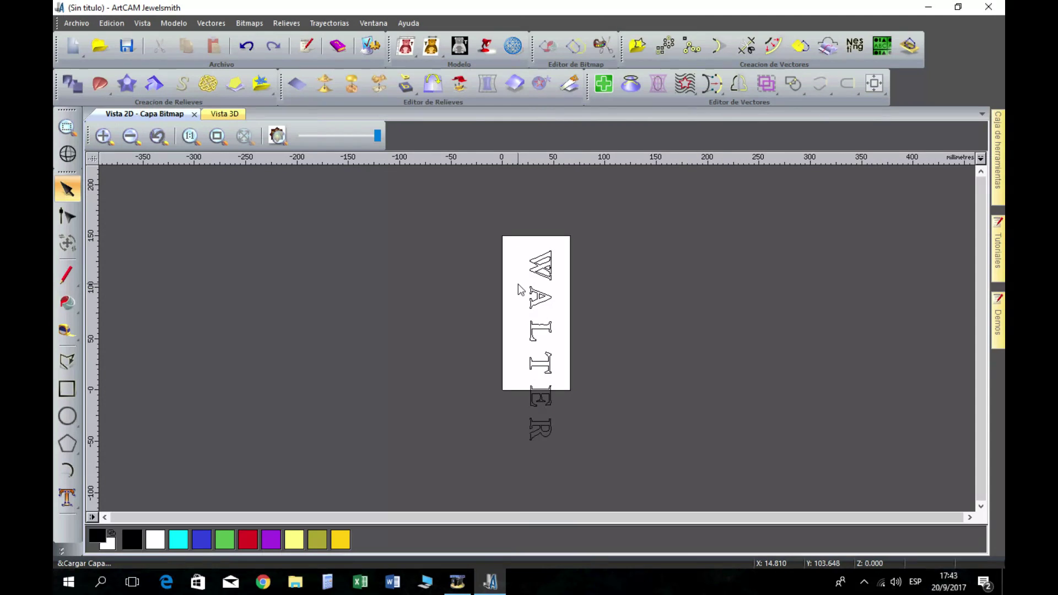
{"action": "left_click_drag", "start_coordinate": [521, 280], "coordinate": [566, 454]}
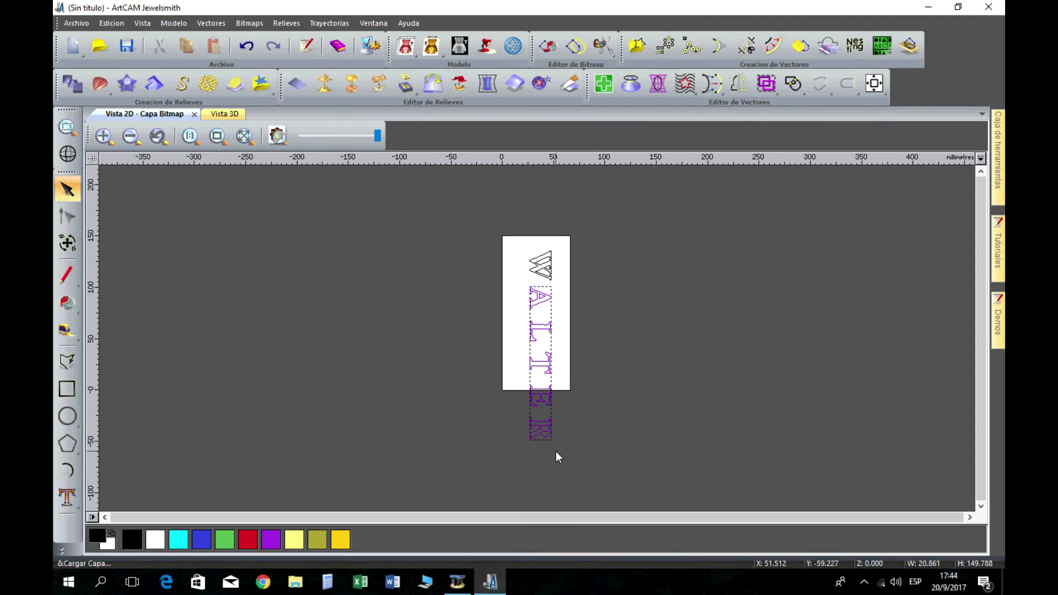
{"action": "key", "text": "Up"}
{"action": "key", "text": "Up"}
{"action": "key", "text": "Up"}
{"action": "key", "text": "Up"}
{"action": "key", "text": "Up"}
{"action": "key", "text": "Up"}
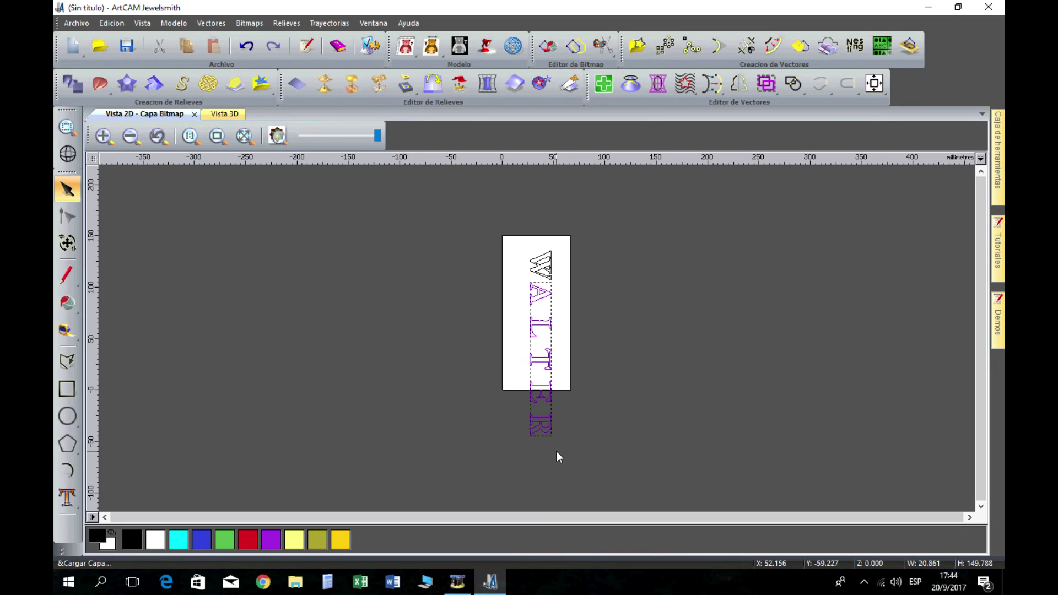
{"action": "key", "text": "Up"}
{"action": "key", "text": "Up"}
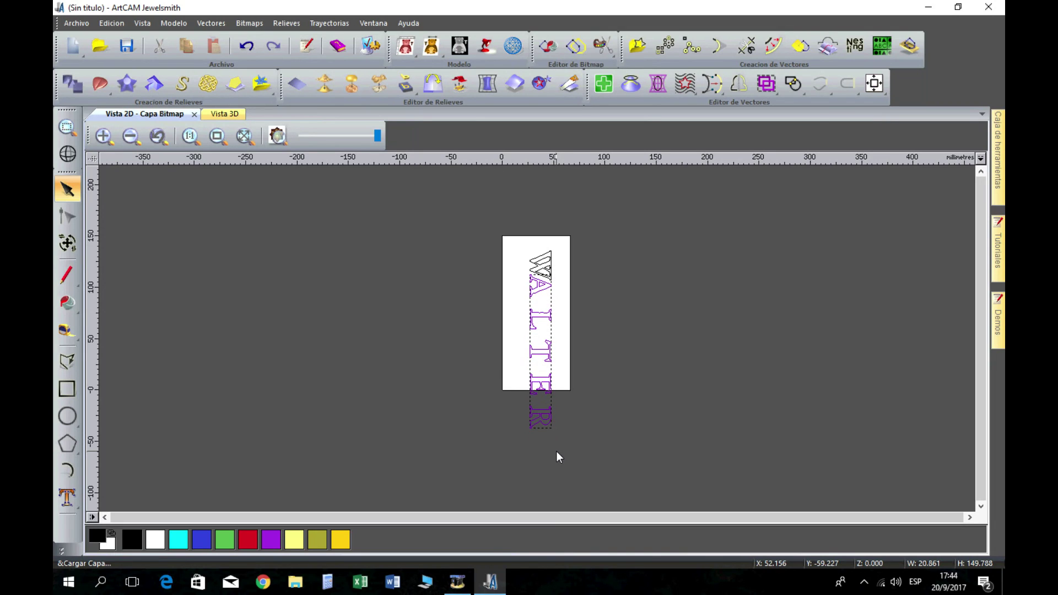
{"action": "left_click", "coordinate": [506, 322]}
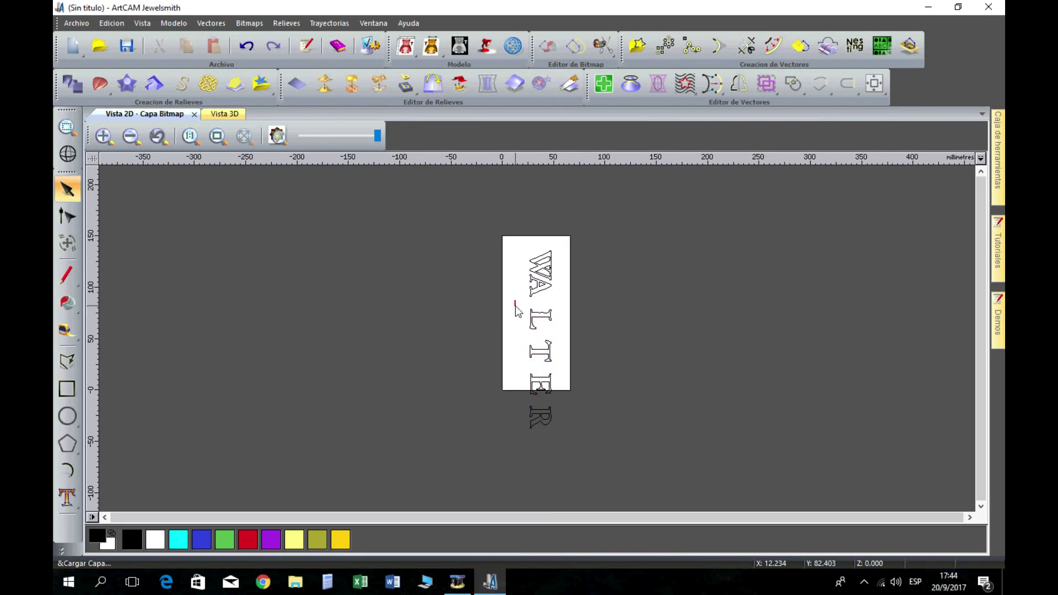
Move the last four letters up together to close the gap below the second letter
{"action": "left_click_drag", "start_coordinate": [515, 306], "coordinate": [568, 452]}
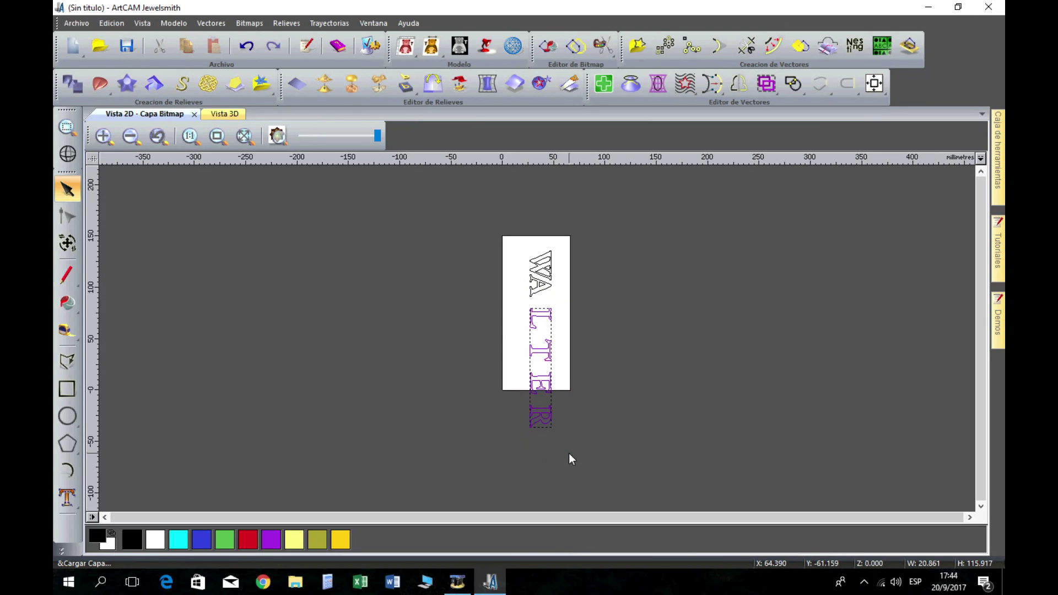
{"action": "key", "text": "Up"}
{"action": "key", "text": "Up"}
{"action": "key", "text": "Up"}
{"action": "key", "text": "Up"}
{"action": "key", "text": "Up"}
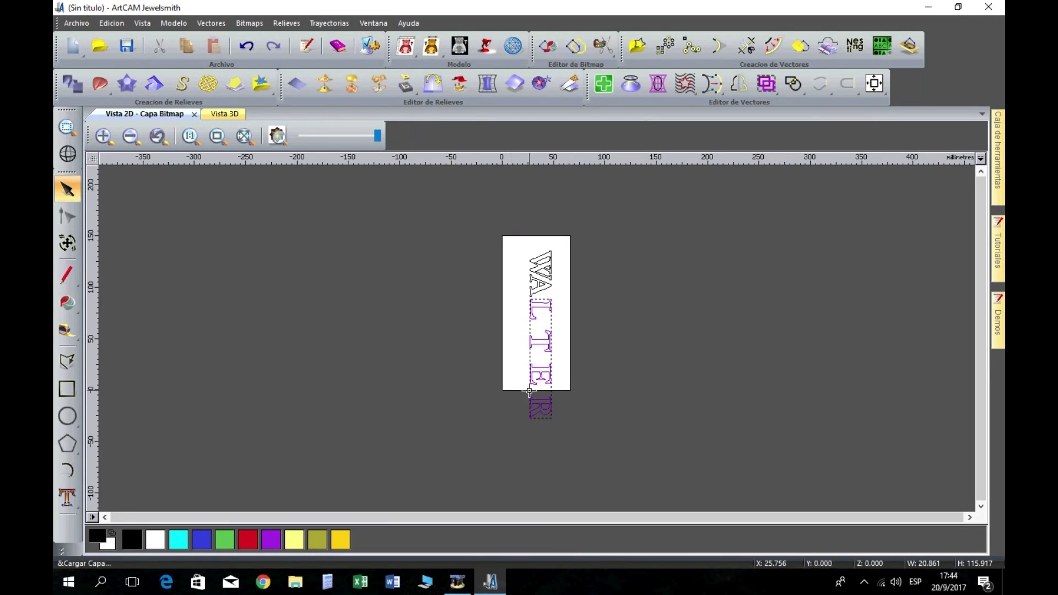
{"action": "left_click", "coordinate": [508, 326]}
Move the last three letters up together to close the gap below the third letter
{"action": "left_click_drag", "start_coordinate": [512, 328], "coordinate": [570, 441]}
{"action": "key", "text": "Up"}
{"action": "key", "text": "Up"}
{"action": "key", "text": "Up"}
{"action": "key", "text": "Up"}
{"action": "key", "text": "Up"}
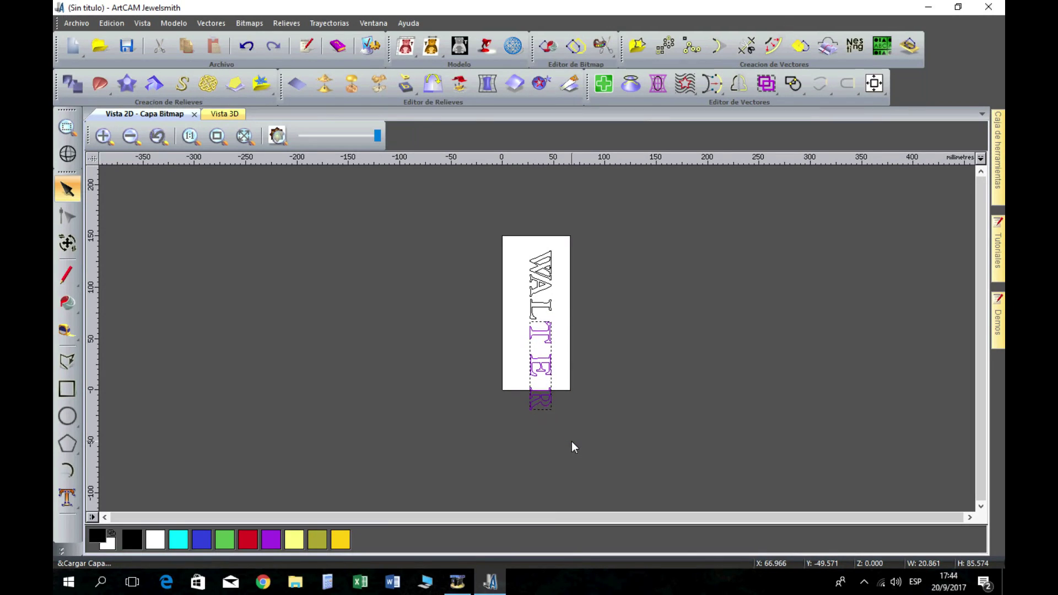
{"action": "key", "text": "Up"}
{"action": "key", "text": "Up"}
{"action": "key", "text": "Up"}
{"action": "key", "text": "Up"}
{"action": "left_click", "coordinate": [522, 361]}
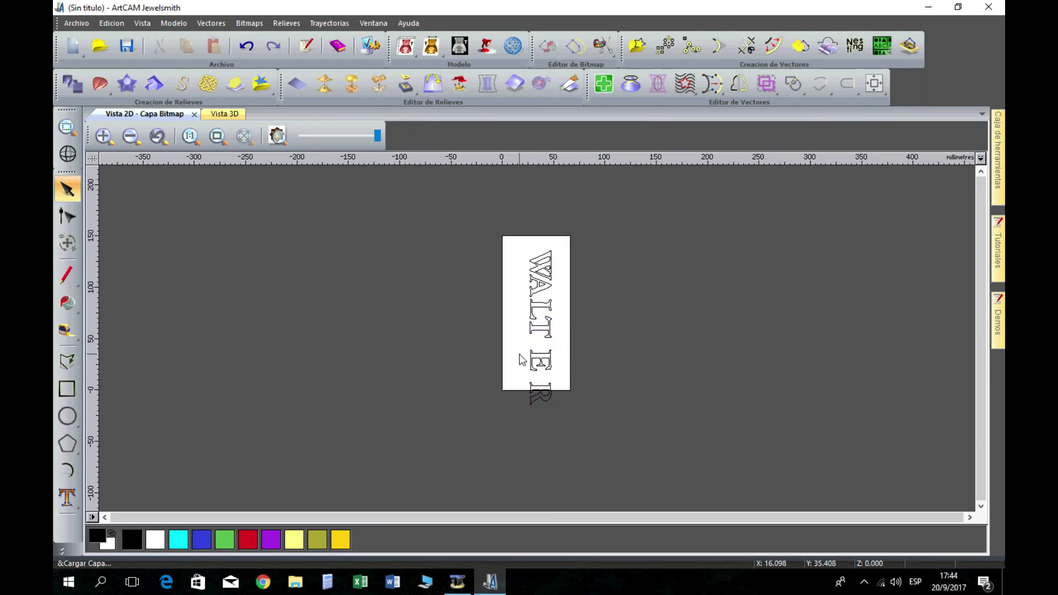
Move the last two letters up together to close the gap below the fourth letter
{"action": "left_click_drag", "start_coordinate": [519, 344], "coordinate": [568, 446]}
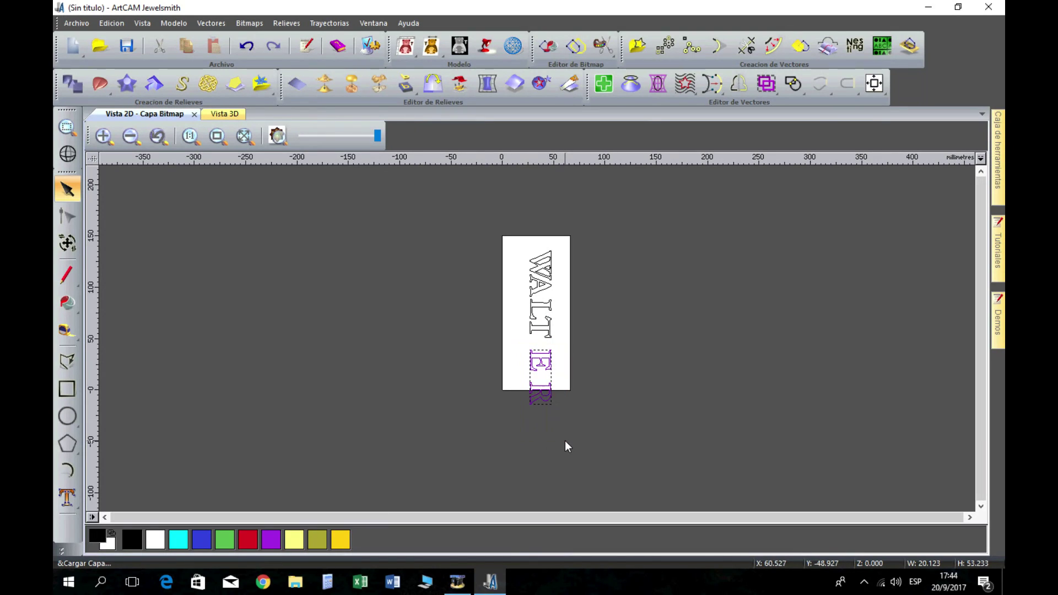
{"action": "key", "text": "Up"}
{"action": "key", "text": "Up"}
{"action": "key", "text": "Up"}
{"action": "key", "text": "Up"}
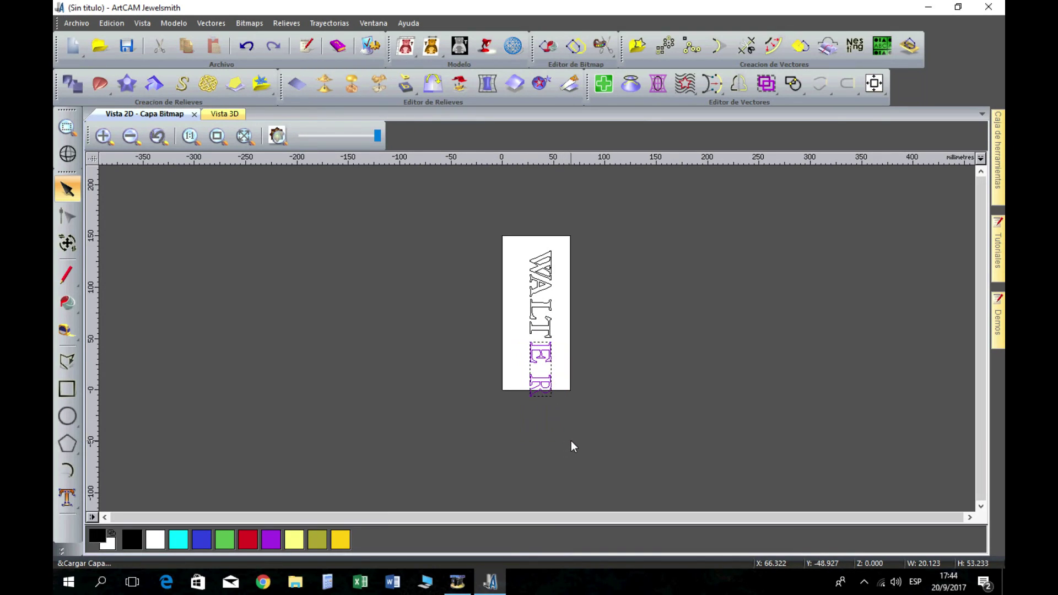
{"action": "key", "text": "Up"}
{"action": "key", "text": "Up"}
{"action": "key", "text": "Up"}
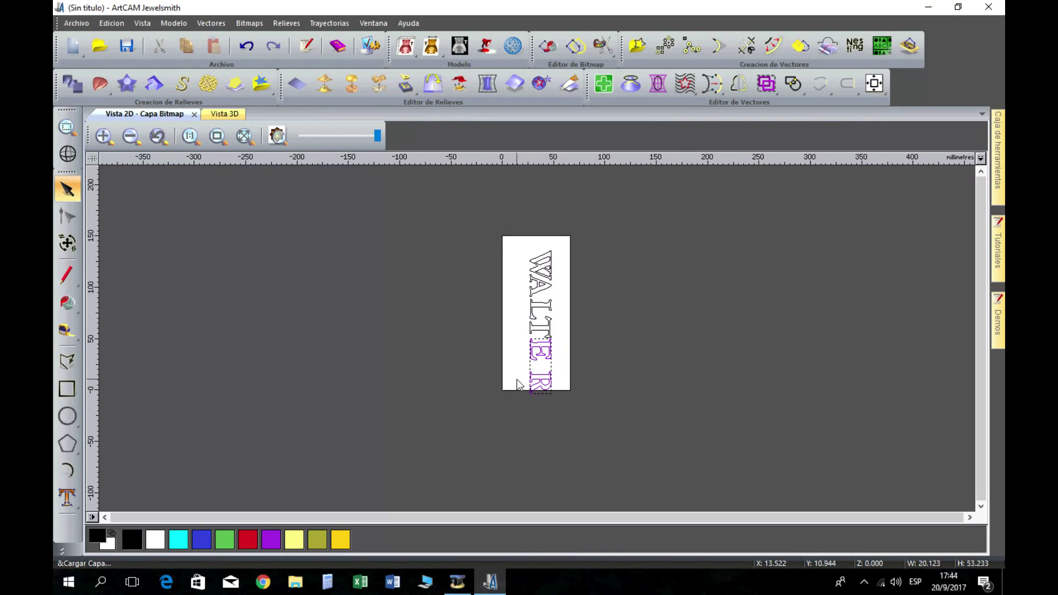
Move the final letter up to close the gap below the fifth letter
{"action": "left_click_drag", "start_coordinate": [521, 365], "coordinate": [576, 414]}
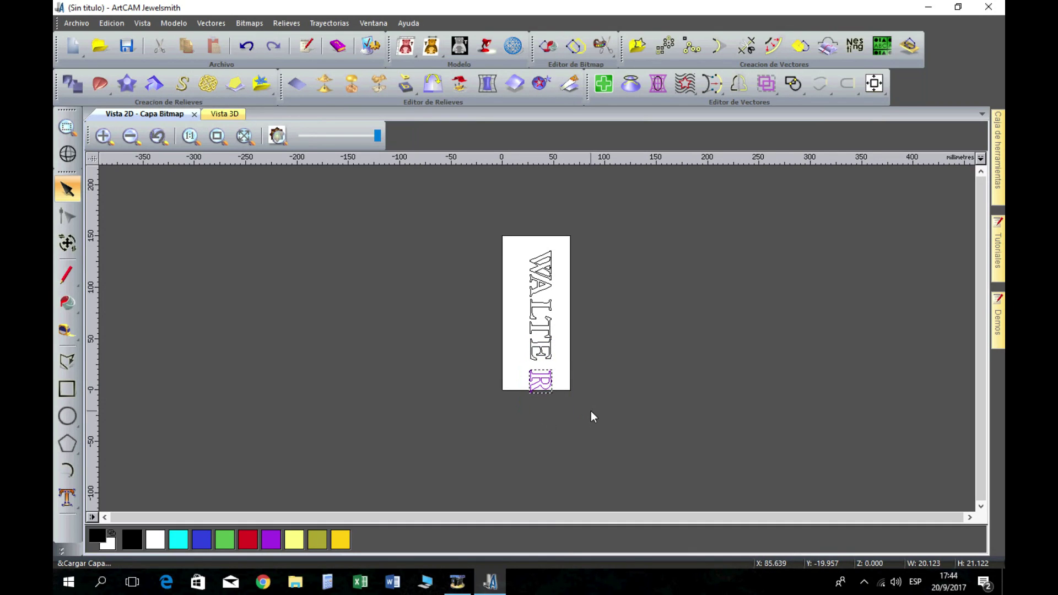
{"action": "key", "text": "Up"}
{"action": "key", "text": "Up"}
{"action": "key", "text": "Up"}
{"action": "key", "text": "Up"}
{"action": "key", "text": "Up"}
{"action": "left_click", "coordinate": [619, 344]}
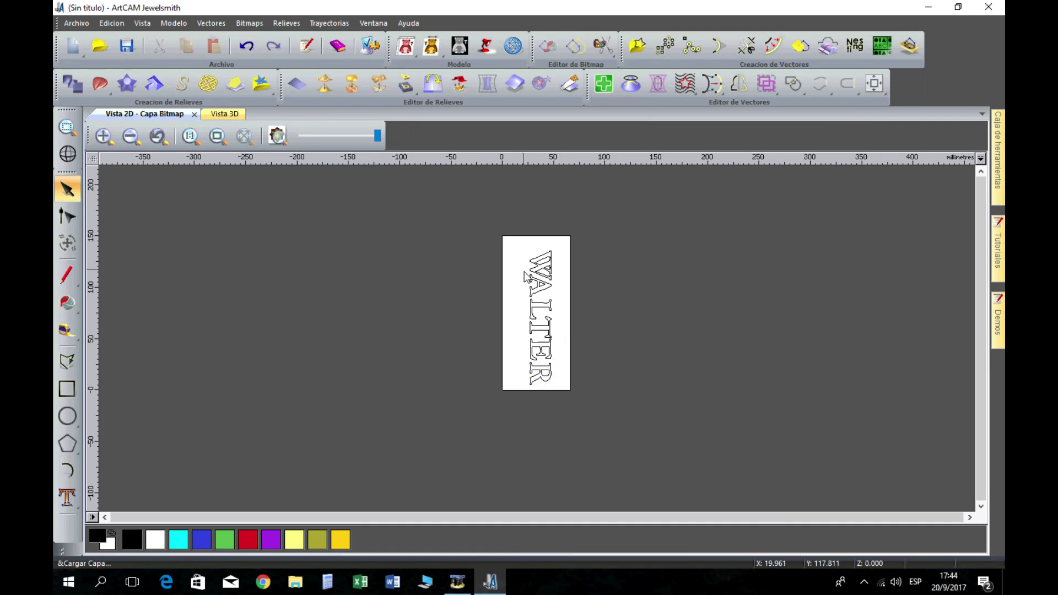
Group all the letters into one object and center the group on the page
{"action": "scroll", "coordinate": [539, 294], "scroll_direction": "up", "scroll_amount": 2}
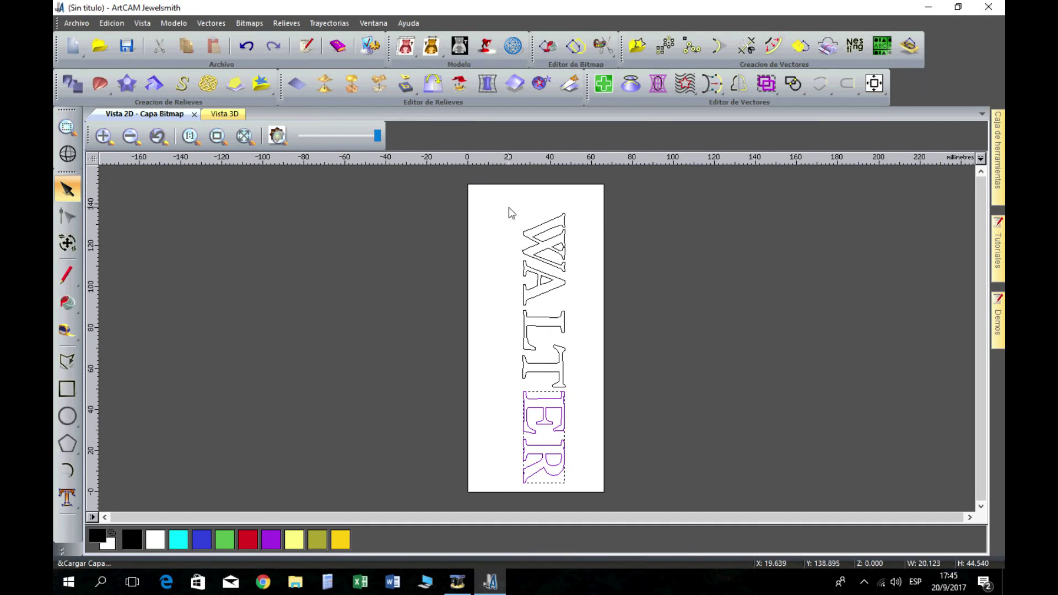
{"action": "mouse_move", "coordinate": [508, 208]}
{"action": "left_mouse_down"}
{"action": "mouse_move", "coordinate": [513, 468]}
{"action": "mouse_move", "coordinate": [581, 488]}
{"action": "left_mouse_up"}
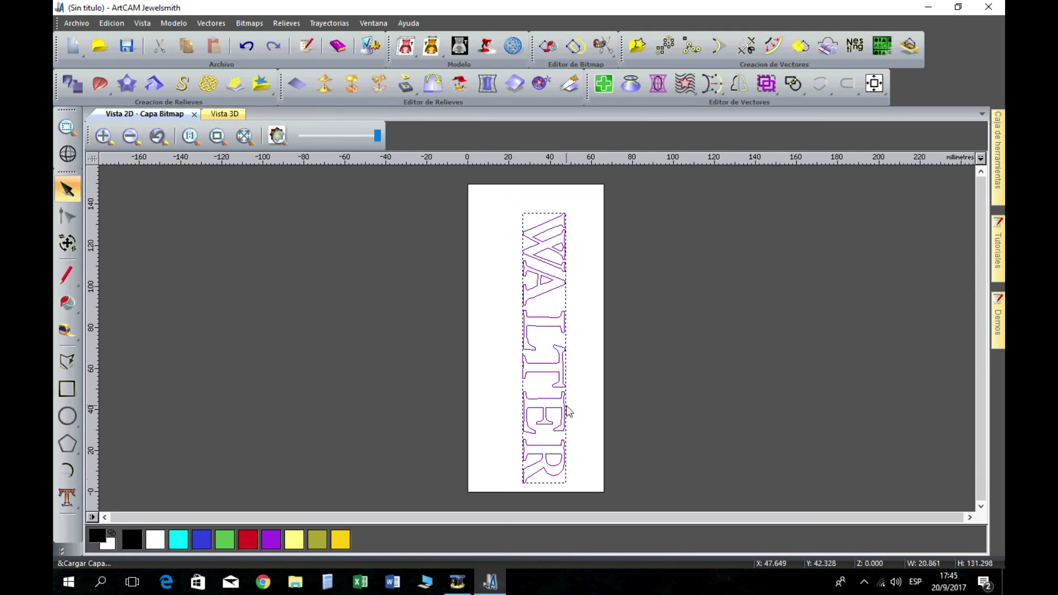
{"action": "right_click", "coordinate": [546, 325]}
{"action": "left_click", "coordinate": [575, 189]}
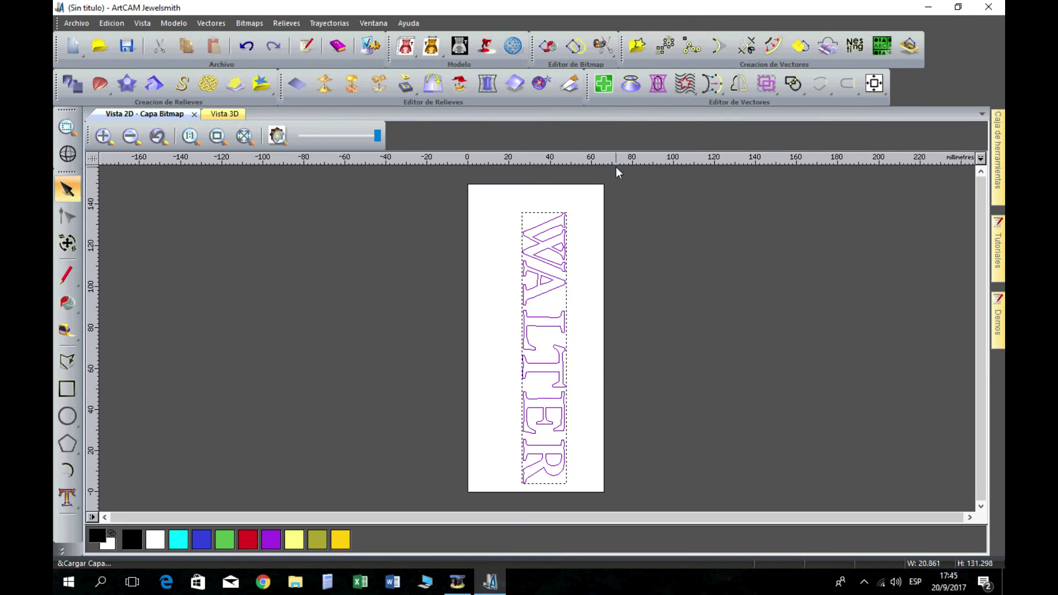
{"action": "left_click", "coordinate": [874, 84]}
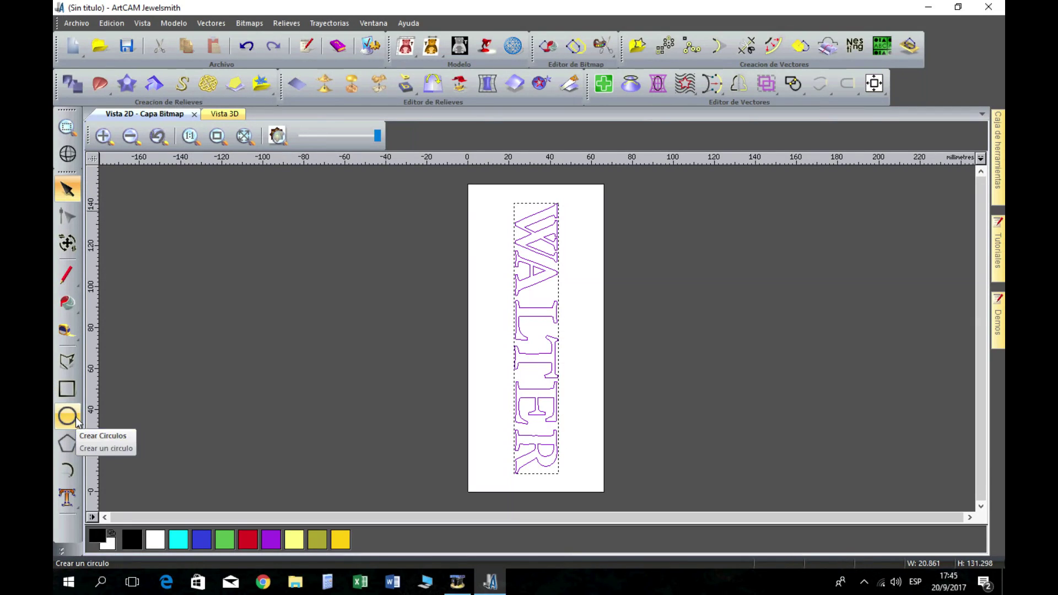
Create a border rectangle around the lettering, 66 mm wide and 150 mm high, with a 10 mm corner radius
{"action": "left_click", "coordinate": [77, 394]}
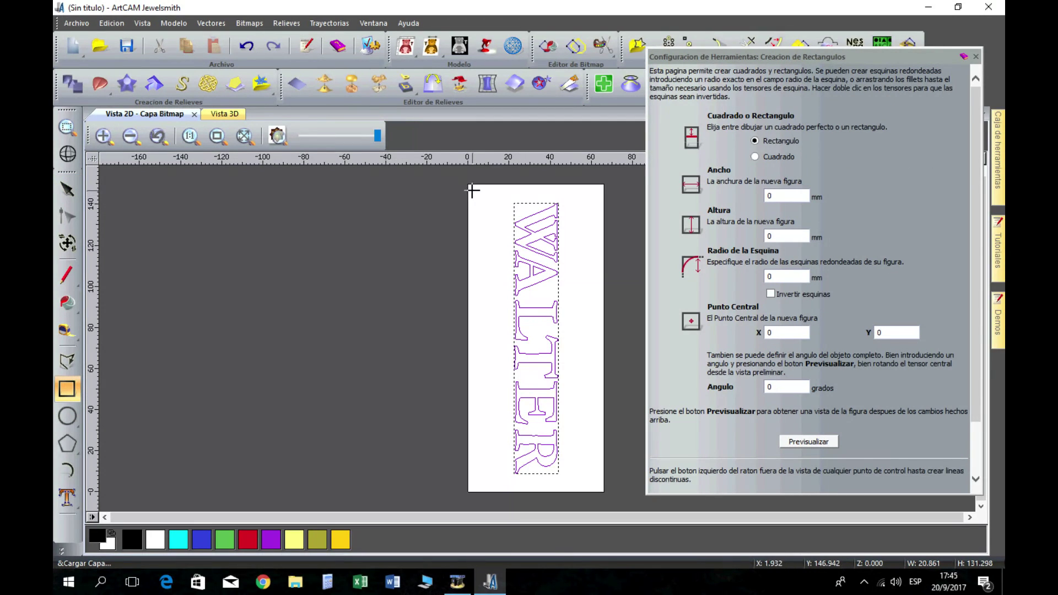
{"action": "left_click_drag", "start_coordinate": [473, 191], "coordinate": [599, 486]}
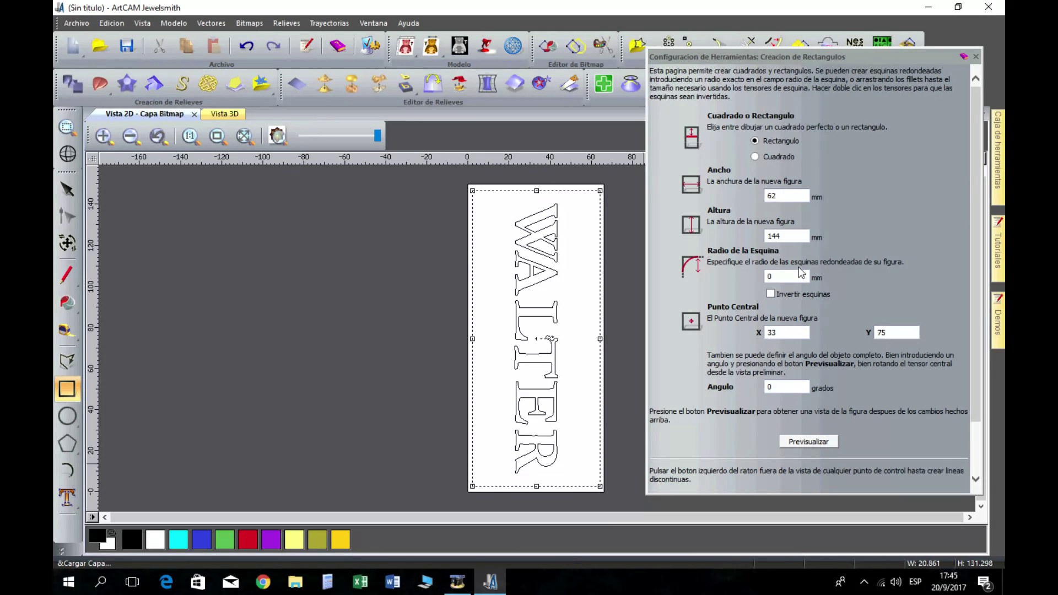
{"action": "left_click", "coordinate": [784, 275]}
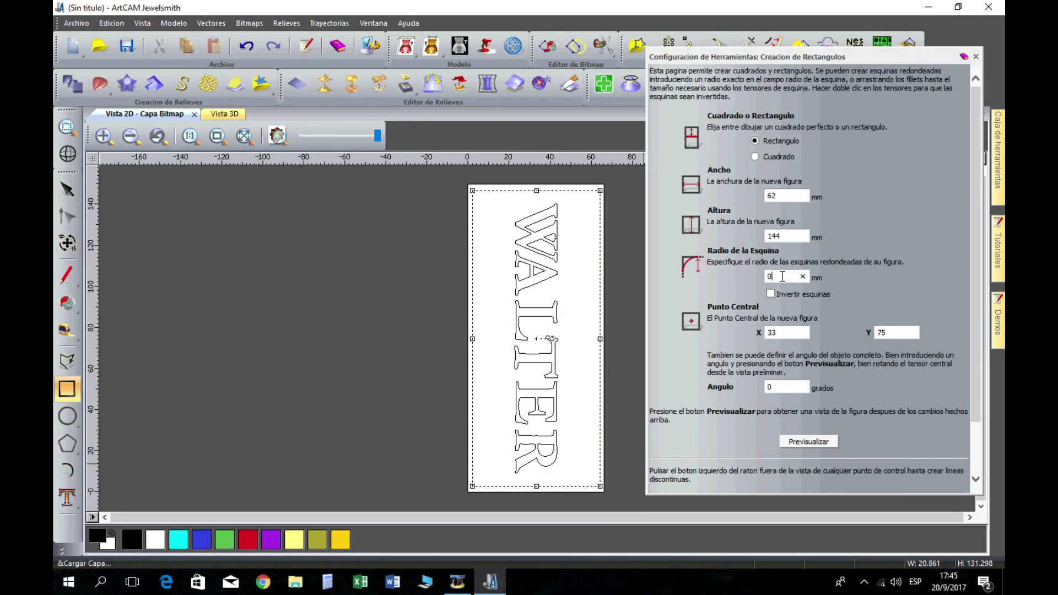
{"action": "left_click", "coordinate": [785, 197]}
{"action": "type", "text": "66"}
{"action": "left_click", "coordinate": [792, 237]}
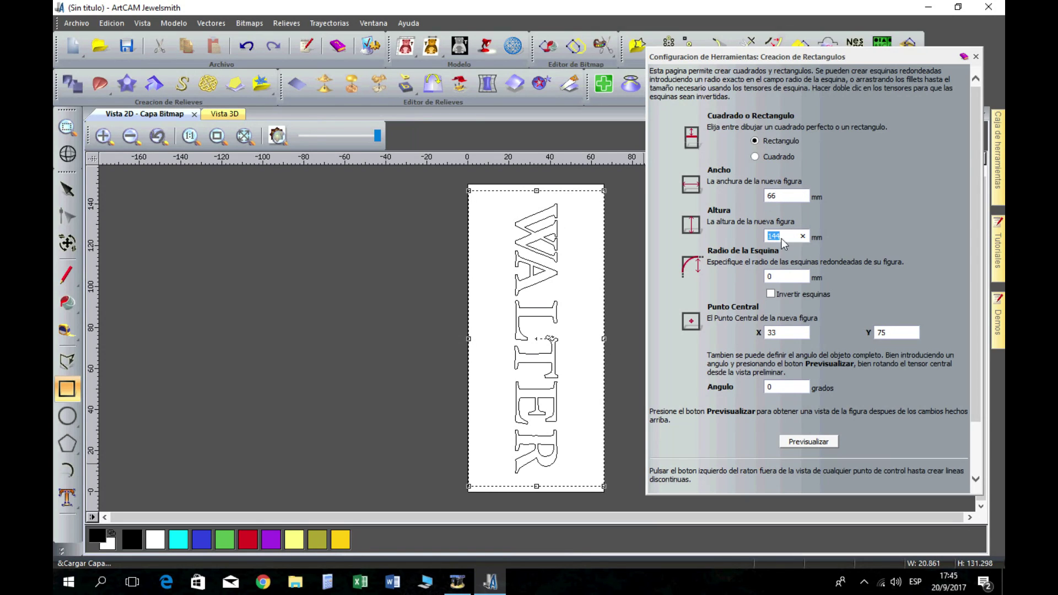
{"action": "type", "text": "150"}
{"action": "left_click", "coordinate": [784, 278]}
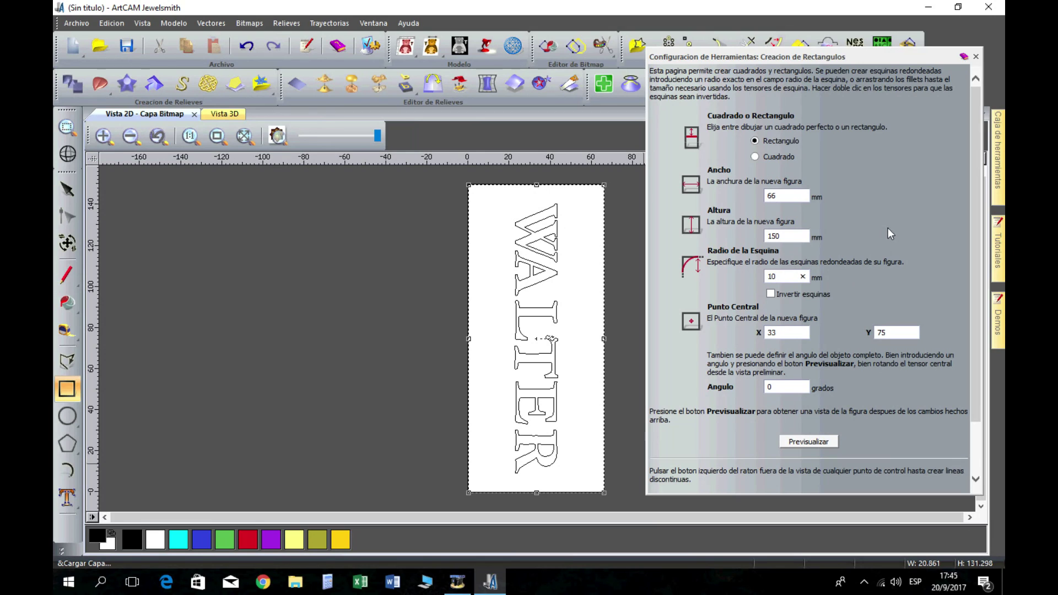
{"action": "key", "text": "Return"}
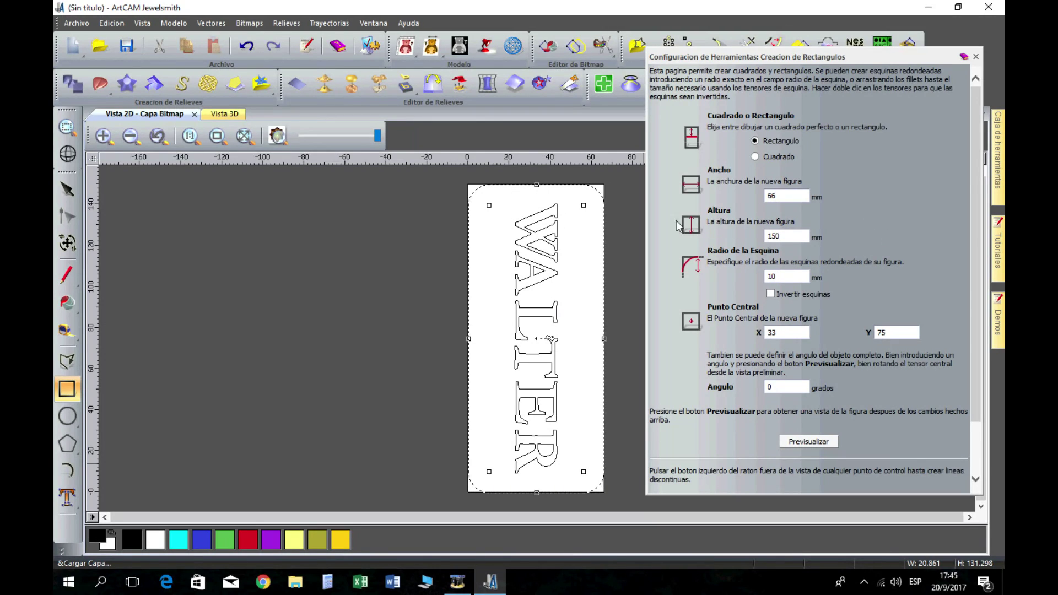
{"action": "left_click", "coordinate": [803, 444]}
{"action": "left_click", "coordinate": [603, 187]}
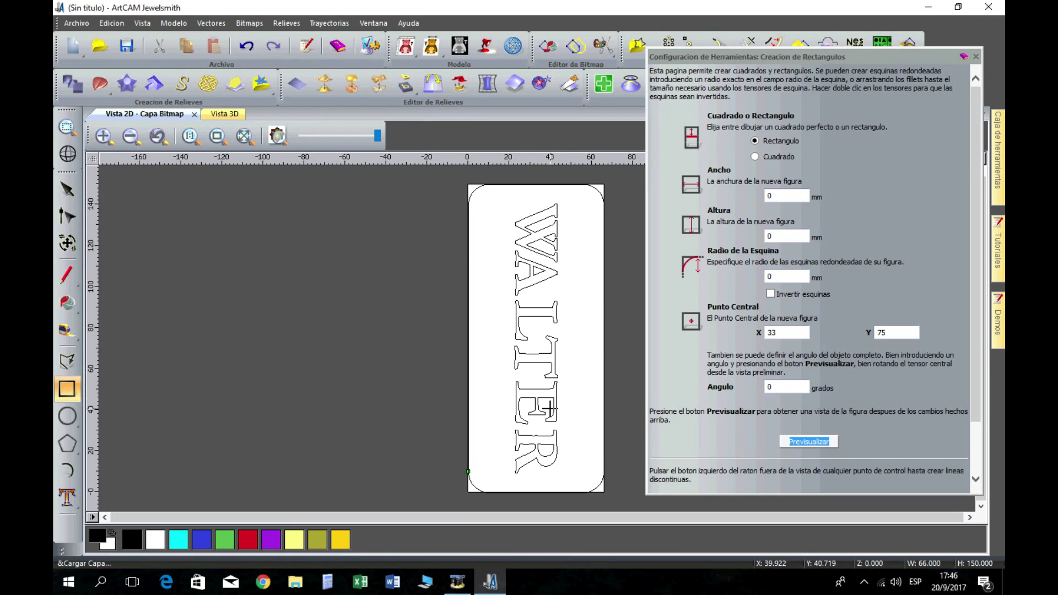
{"action": "left_click", "coordinate": [976, 57]}
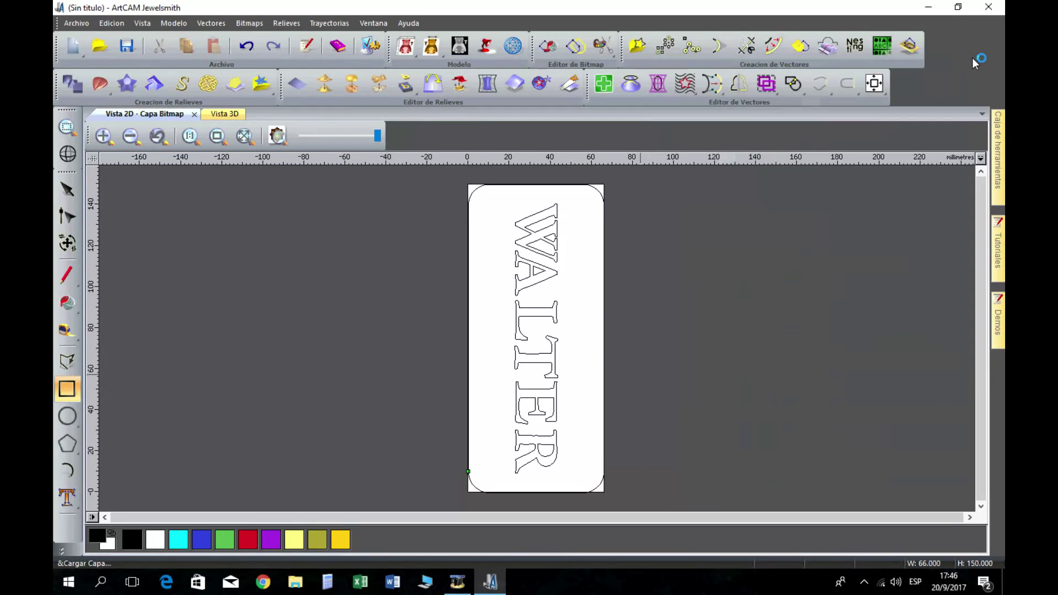
Draw an inner rectangle around the lettering and set it to 46 mm wide and 140 mm high
{"action": "left_click", "coordinate": [67, 389]}
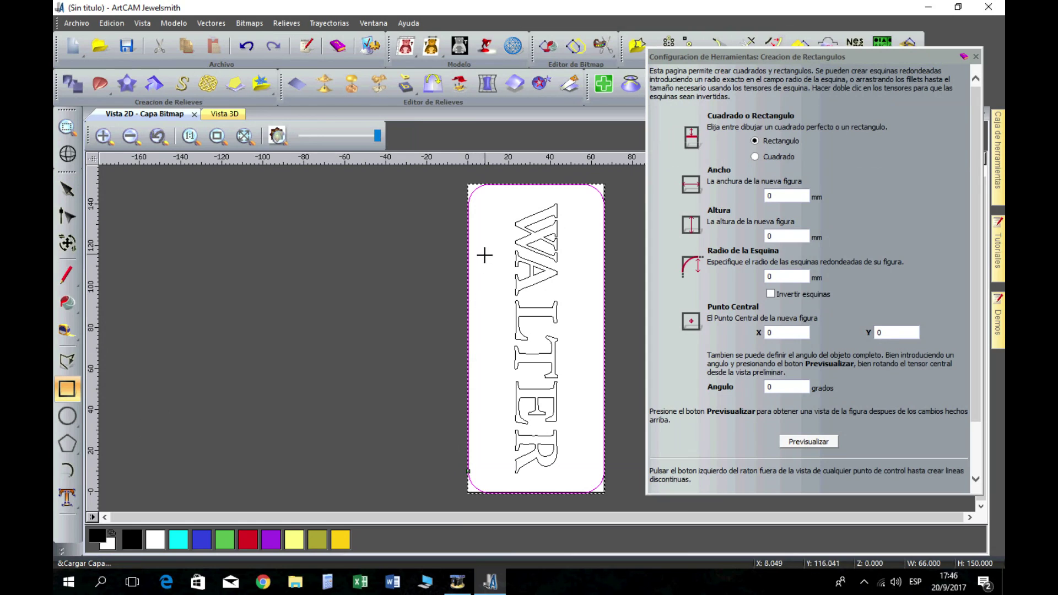
{"action": "left_click_drag", "start_coordinate": [489, 199], "coordinate": [586, 484]}
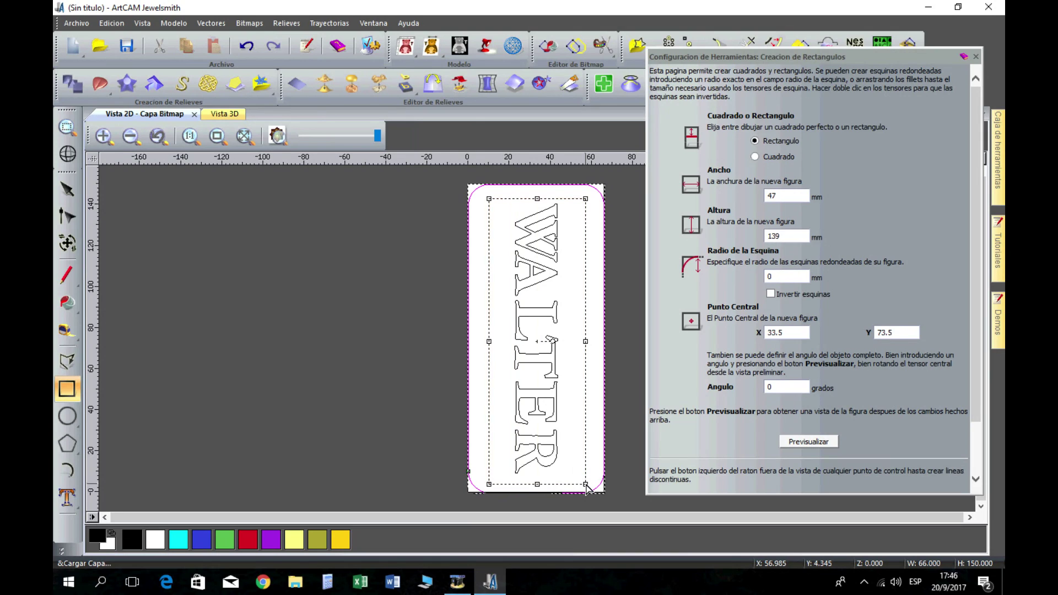
{"action": "double_click", "coordinate": [783, 196]}
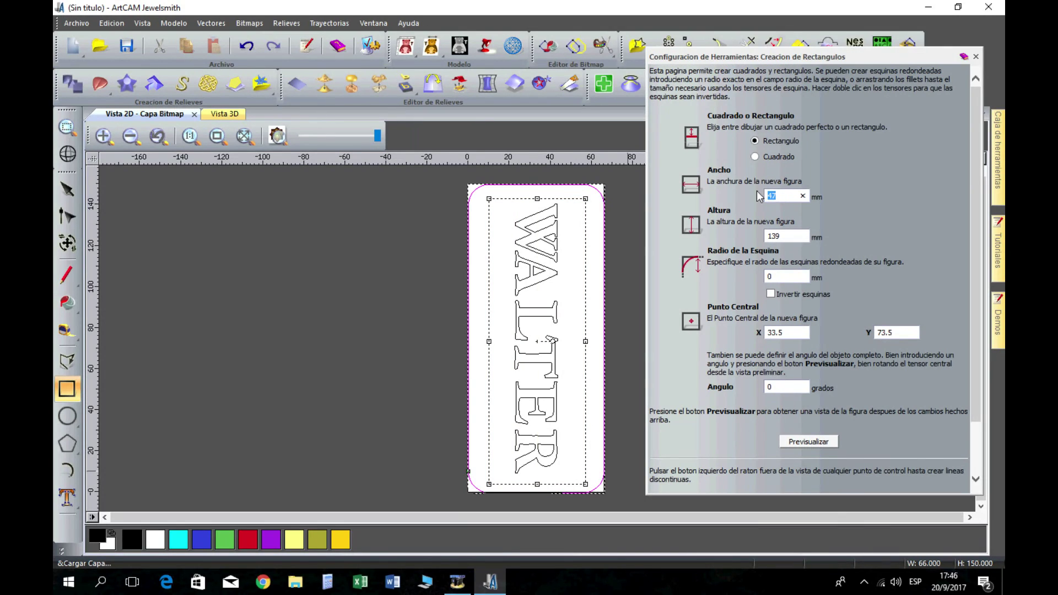
{"action": "type", "text": "46"}
{"action": "double_click", "coordinate": [796, 237]}
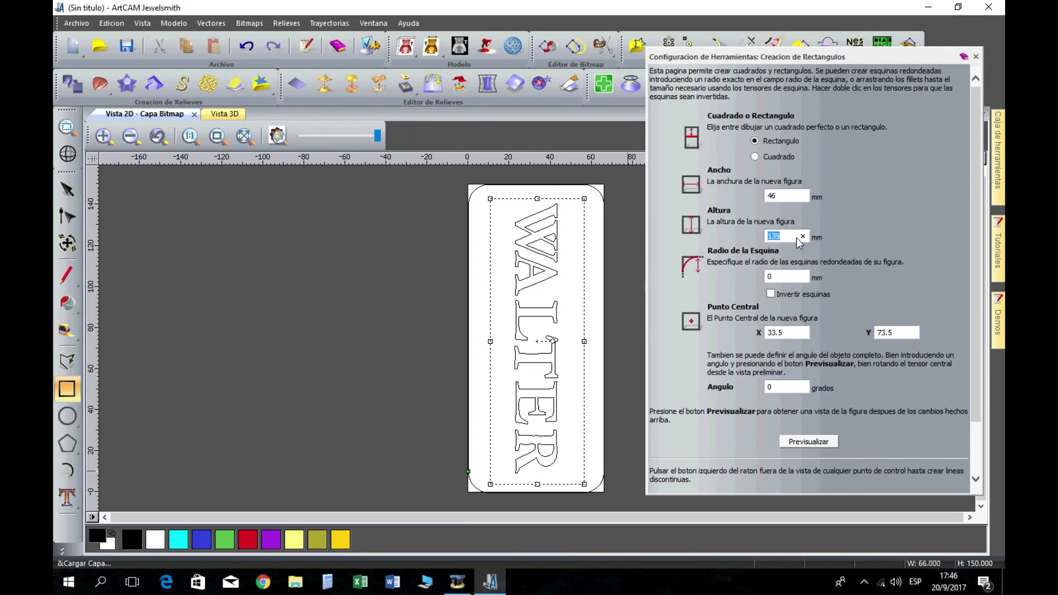
{"action": "type", "text": "140"}
{"action": "key", "text": "Return"}
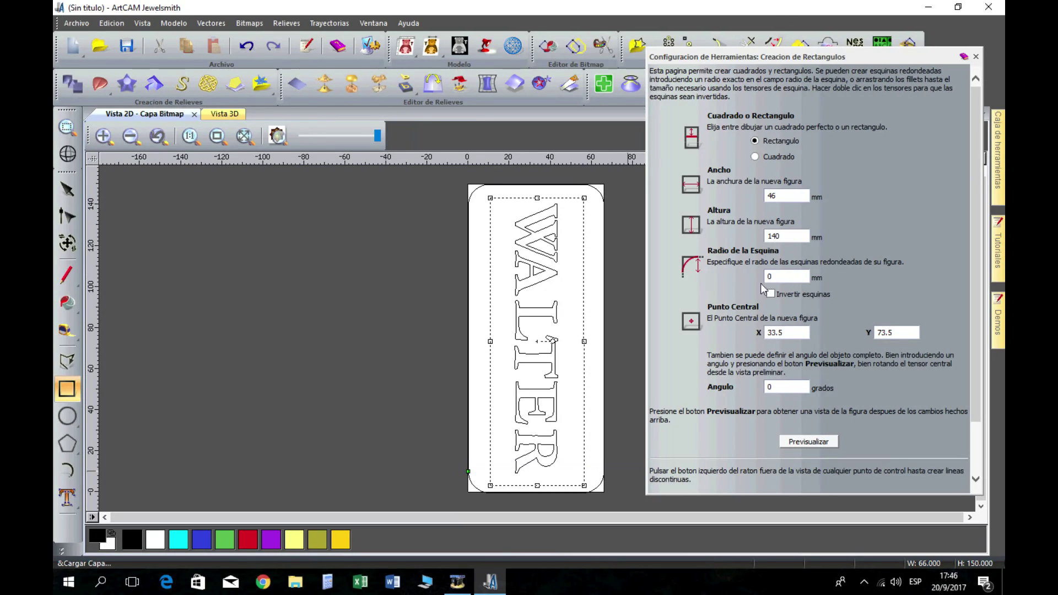
Create the inner rectangle with a 5 mm corner radius and center it on the page
{"action": "double_click", "coordinate": [779, 278]}
{"action": "type", "text": "5"}
{"action": "key", "text": "Return"}
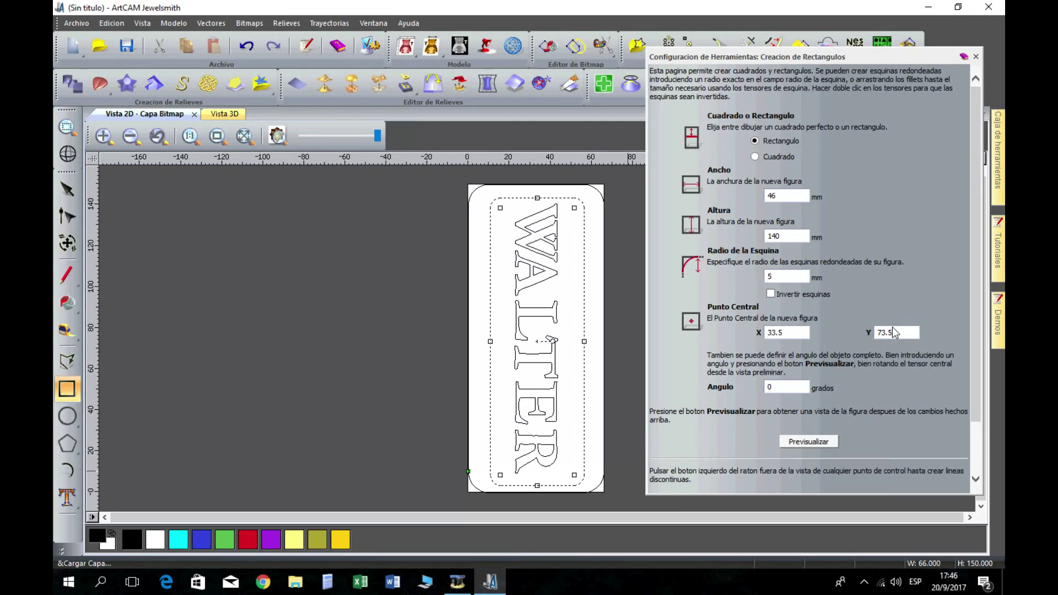
{"action": "left_click", "coordinate": [815, 442]}
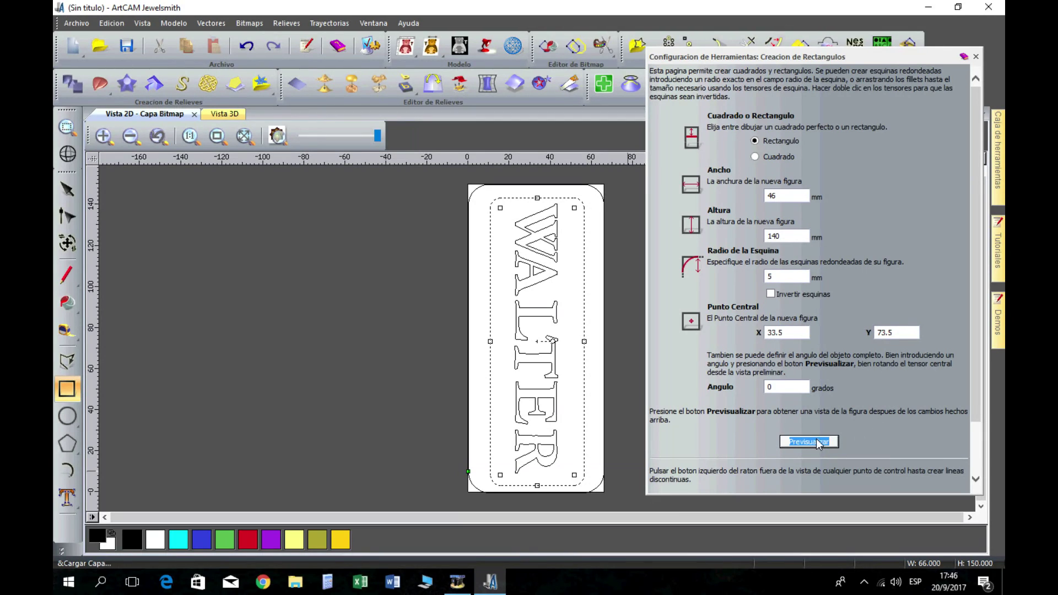
{"action": "left_click", "coordinate": [600, 188]}
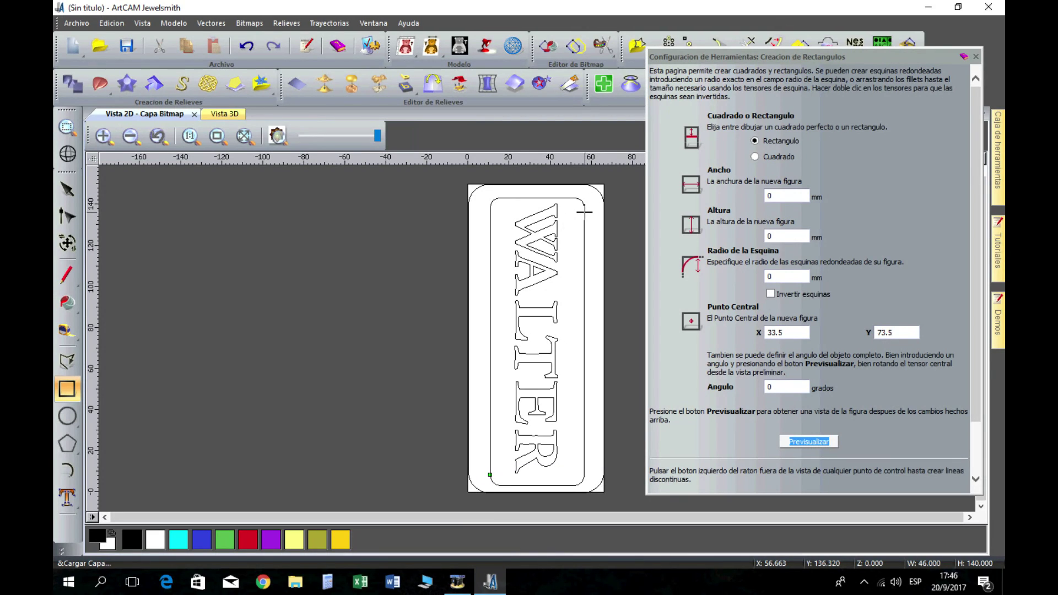
{"action": "left_click", "coordinate": [977, 56]}
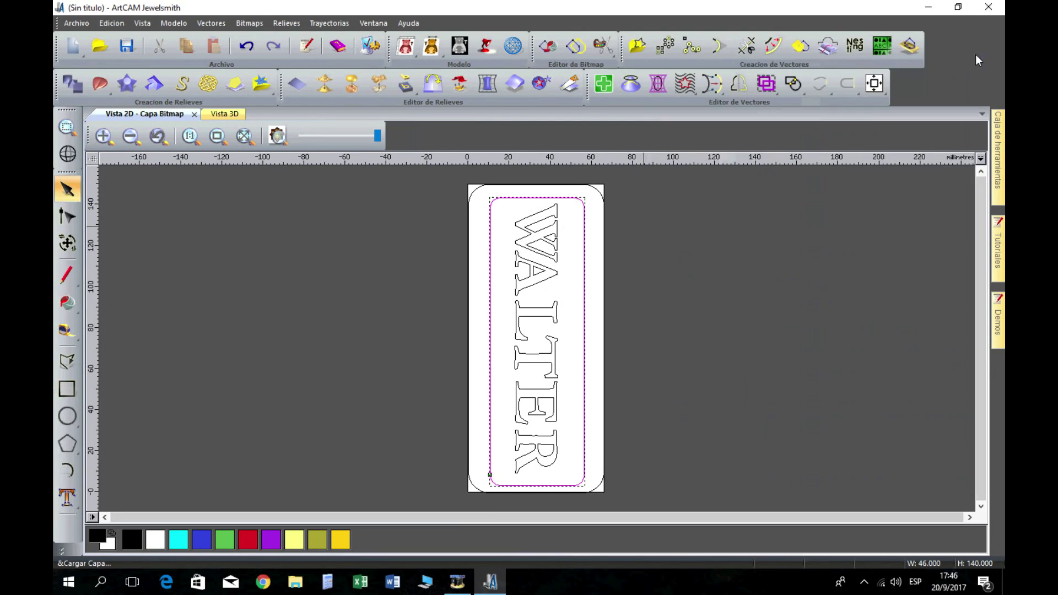
{"action": "left_click", "coordinate": [874, 83]}
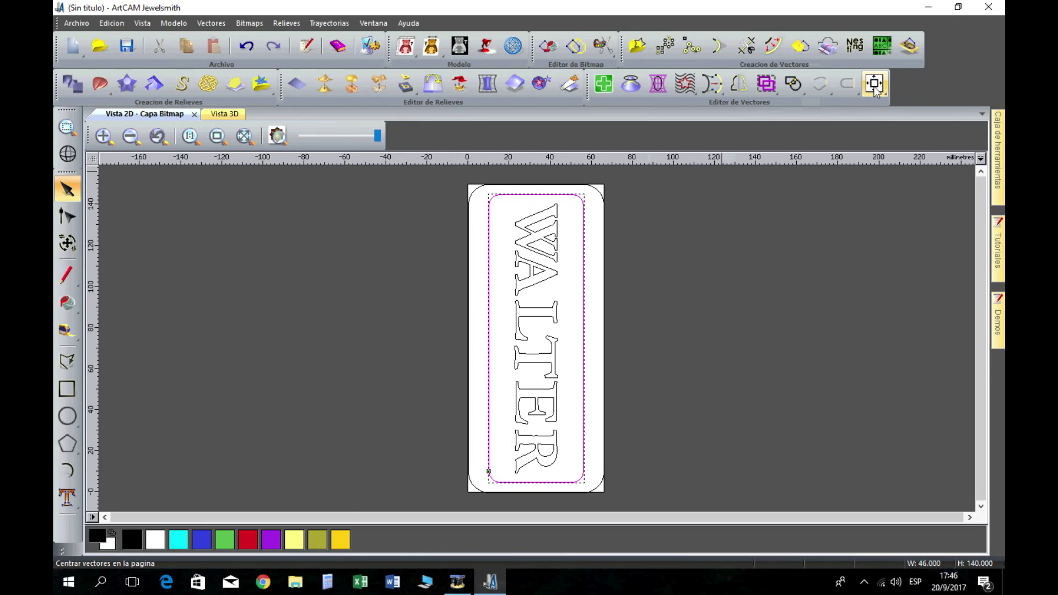
Add a rounded relief shape to the outer border, limited to a height of 3 mm, and inspect it in 3D
{"action": "key", "text": "Tab"}
{"action": "key", "text": "F12"}
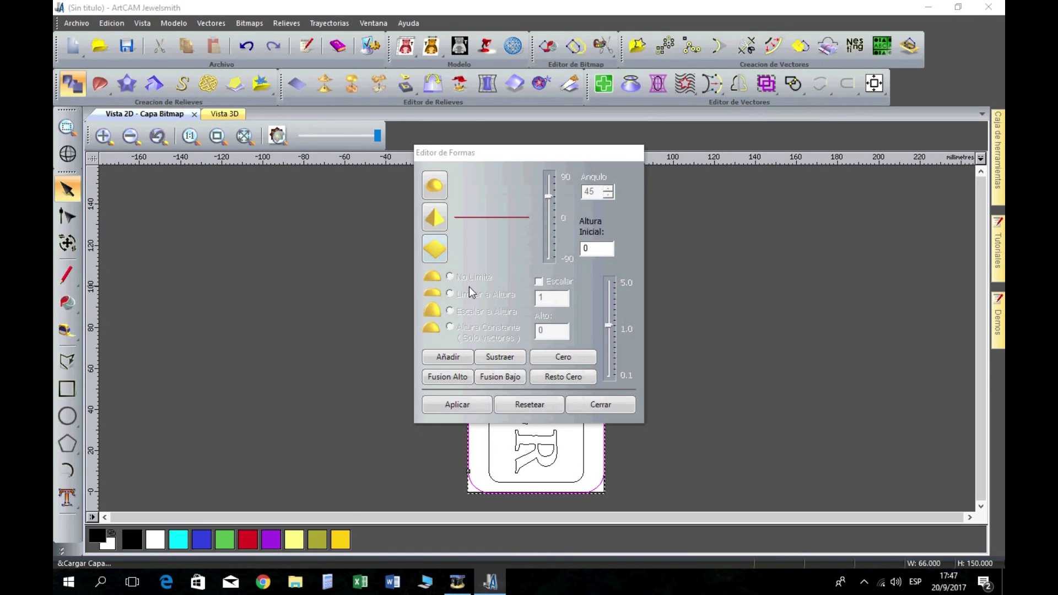
{"action": "left_click", "coordinate": [435, 188]}
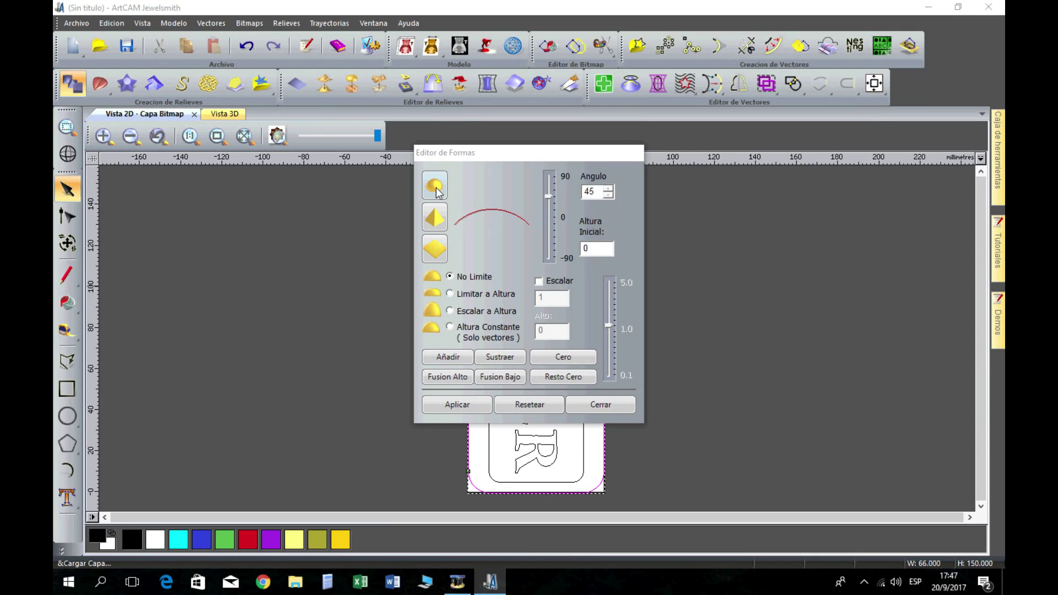
{"action": "left_click", "coordinate": [449, 295]}
{"action": "type", "text": "3"}
{"action": "left_click", "coordinate": [459, 357]}
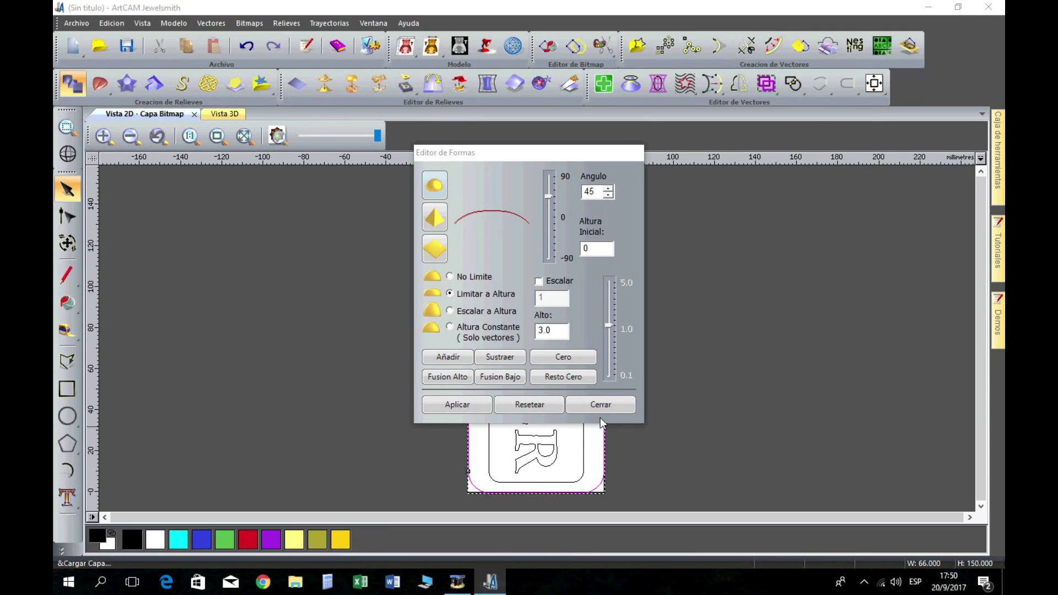
{"action": "left_click", "coordinate": [600, 408]}
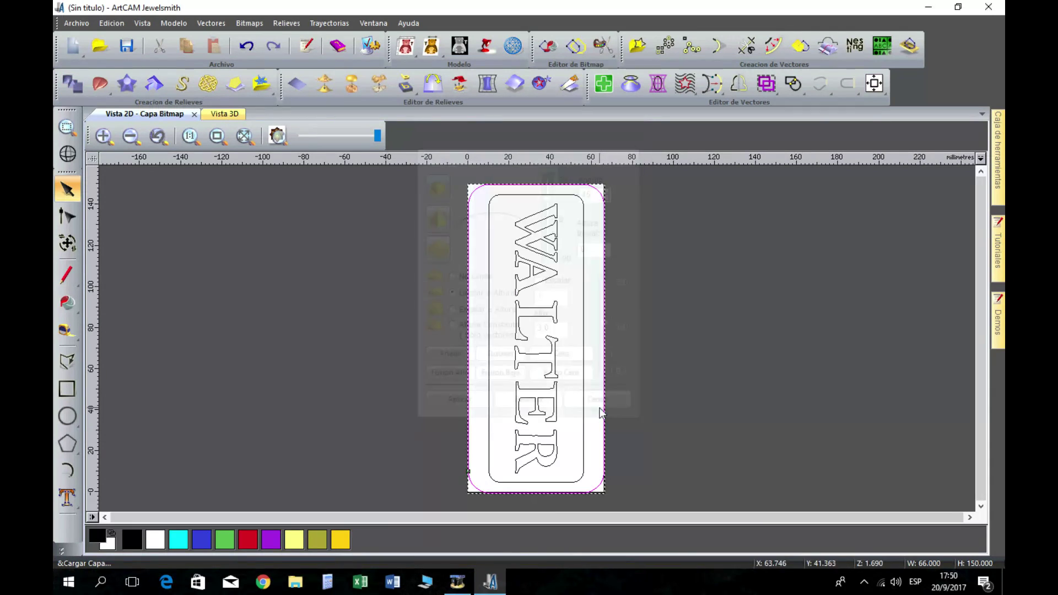
{"action": "left_click", "coordinate": [236, 116]}
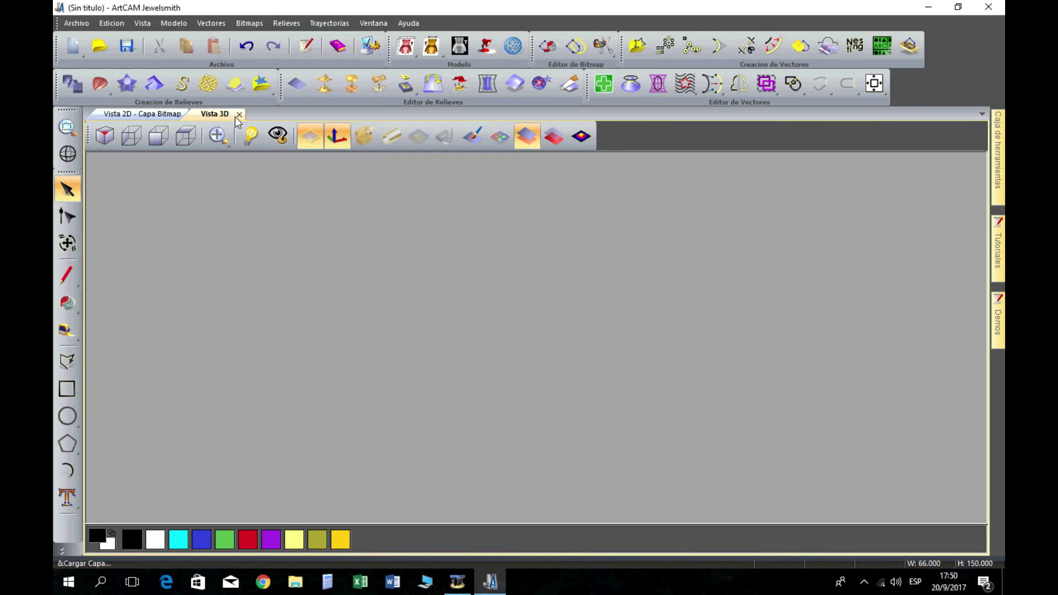
{"action": "mouse_move", "coordinate": [599, 443]}
{"action": "left_mouse_down"}
{"action": "mouse_move", "coordinate": [583, 418]}
{"action": "mouse_move", "coordinate": [581, 373]}
{"action": "mouse_move", "coordinate": [544, 465]}
{"action": "mouse_move", "coordinate": [494, 480]}
{"action": "mouse_move", "coordinate": [567, 479]}
{"action": "mouse_move", "coordinate": [603, 459]}
{"action": "left_mouse_up"}
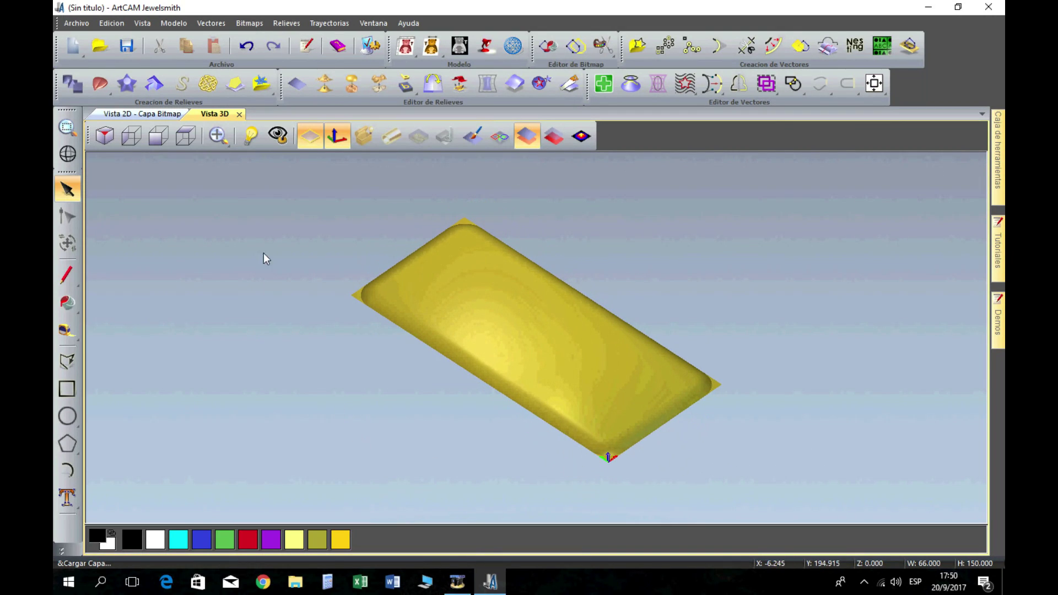
Add a rounded relief shape to the inner rectangle, limited to a height of 3 mm, and inspect it in 3D
{"action": "left_click", "coordinate": [146, 114]}
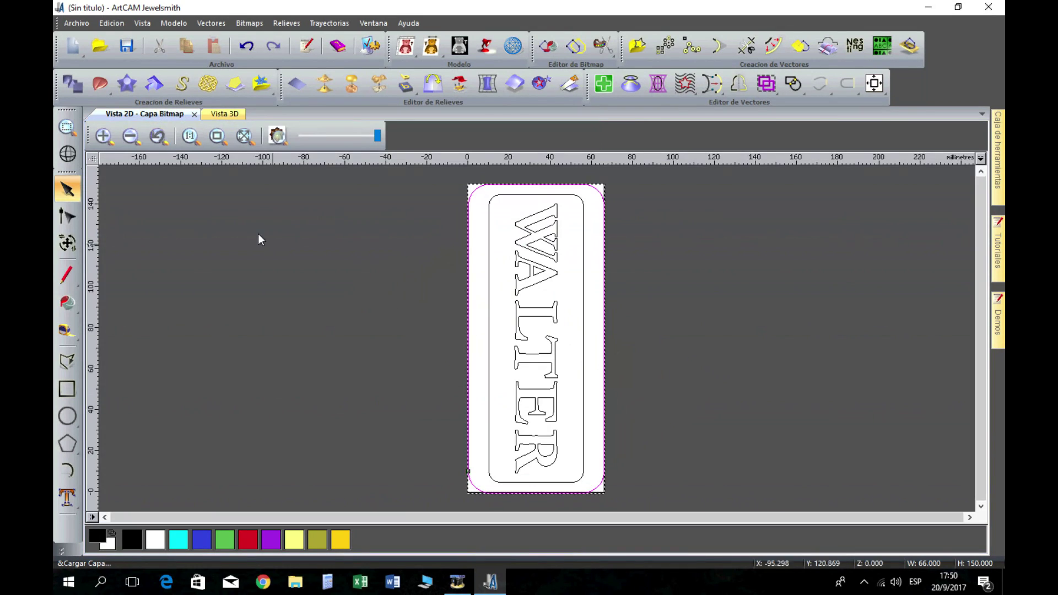
{"action": "left_click", "coordinate": [490, 291]}
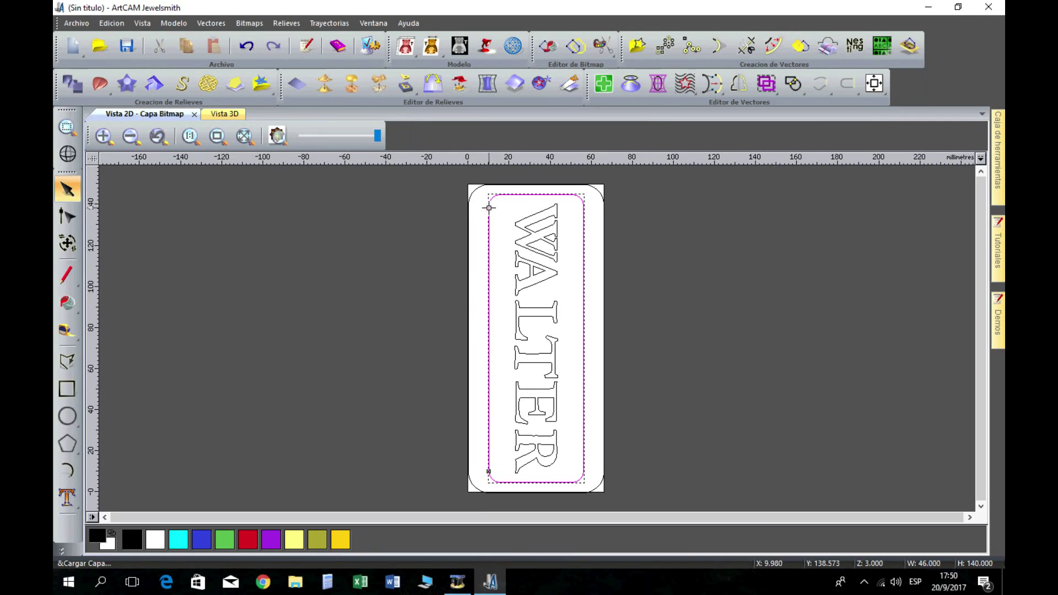
{"action": "key", "text": "F12"}
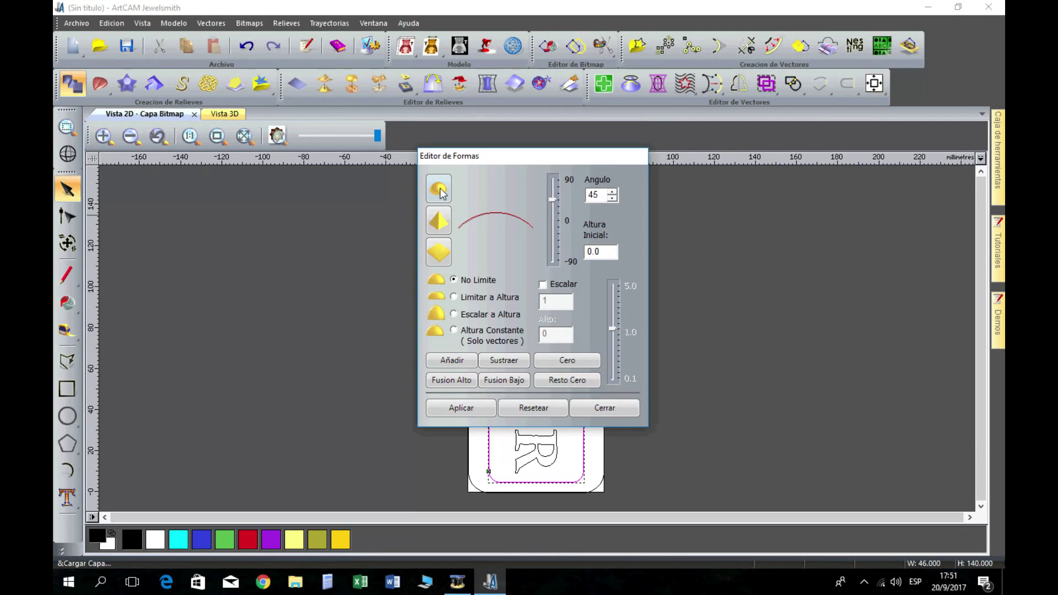
{"action": "left_click", "coordinate": [455, 297]}
{"action": "left_click_drag", "start_coordinate": [557, 338], "coordinate": [540, 342]}
{"action": "type", "text": "3"}
{"action": "left_click", "coordinate": [448, 362]}
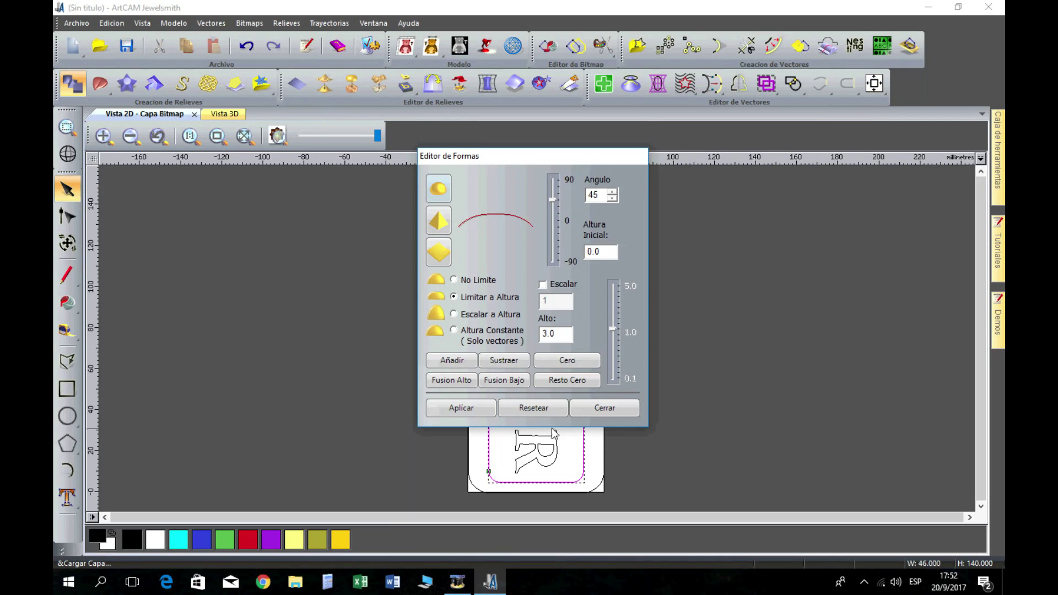
{"action": "left_click", "coordinate": [594, 410]}
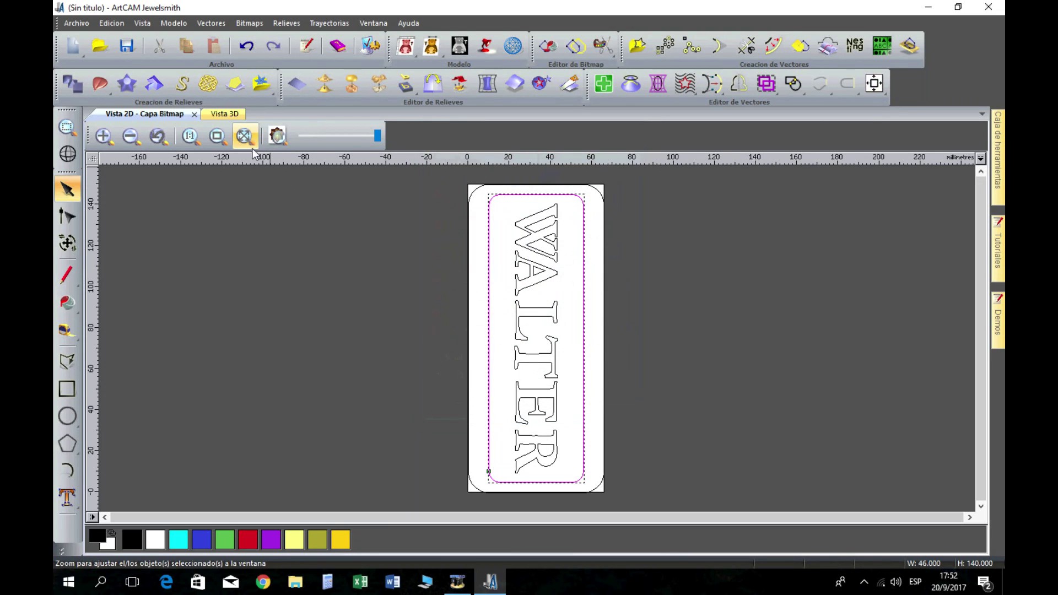
{"action": "left_click", "coordinate": [225, 115]}
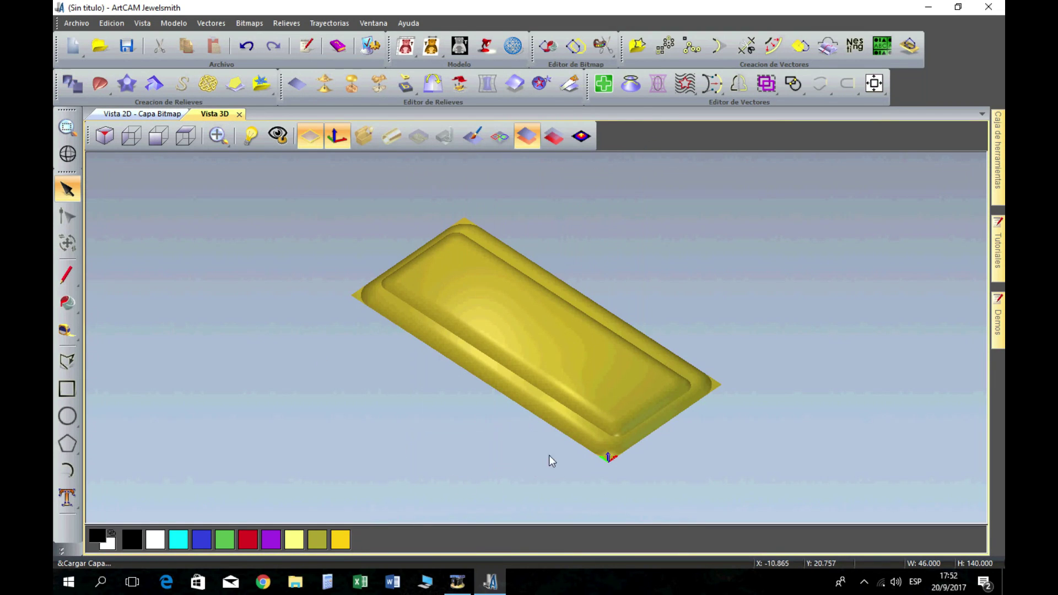
{"action": "left_click_drag", "start_coordinate": [574, 435], "coordinate": [554, 464]}
Add an angular, pyramid-profile relief shape to the grouped lettering in the 2D view, limited to a height of 6 mm
{"action": "key", "text": "F2"}
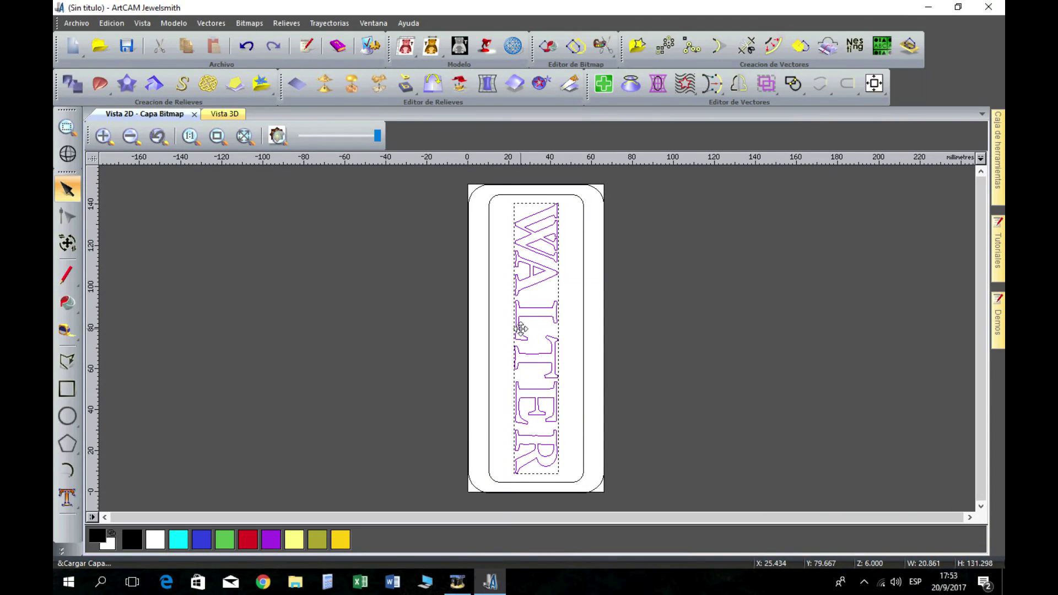
{"action": "double_click", "coordinate": [521, 329]}
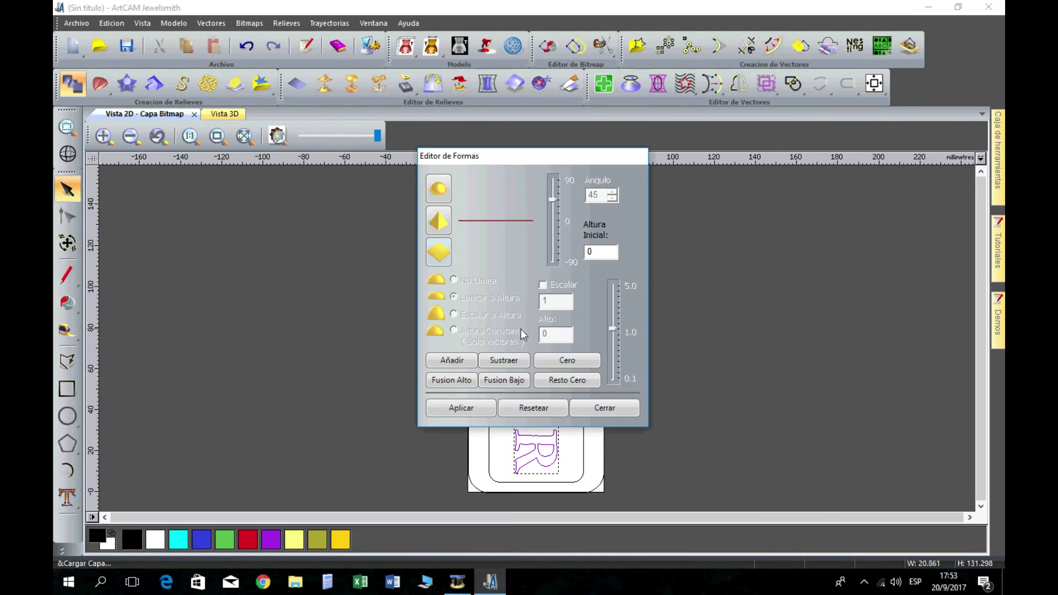
{"action": "left_click", "coordinate": [442, 224]}
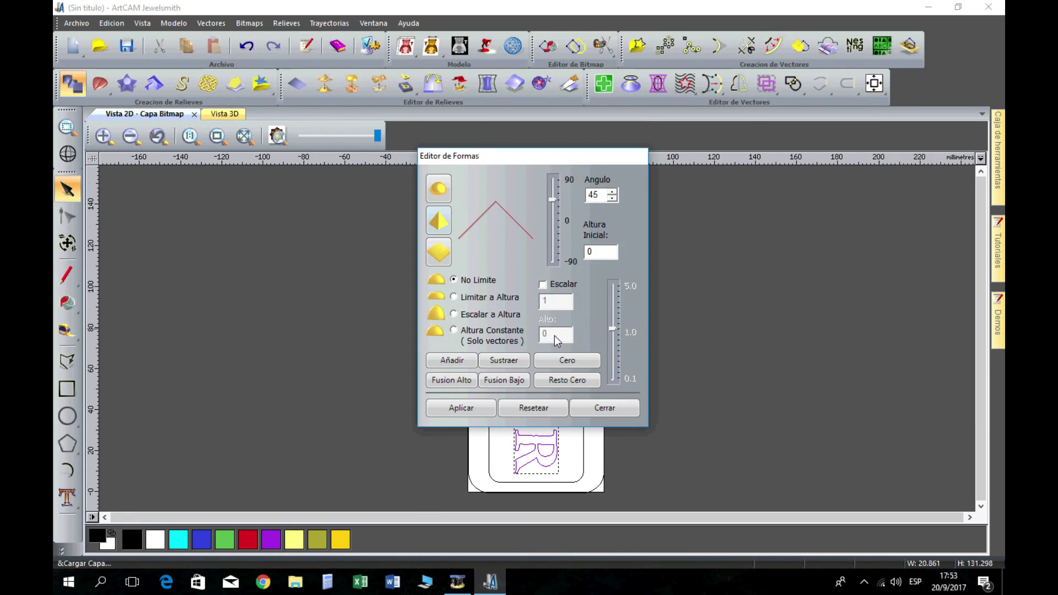
{"action": "left_click", "coordinate": [479, 296]}
{"action": "left_click", "coordinate": [550, 335]}
{"action": "double_click", "coordinate": [544, 335]}
{"action": "type", "text": "6"}
{"action": "left_click", "coordinate": [453, 361]}
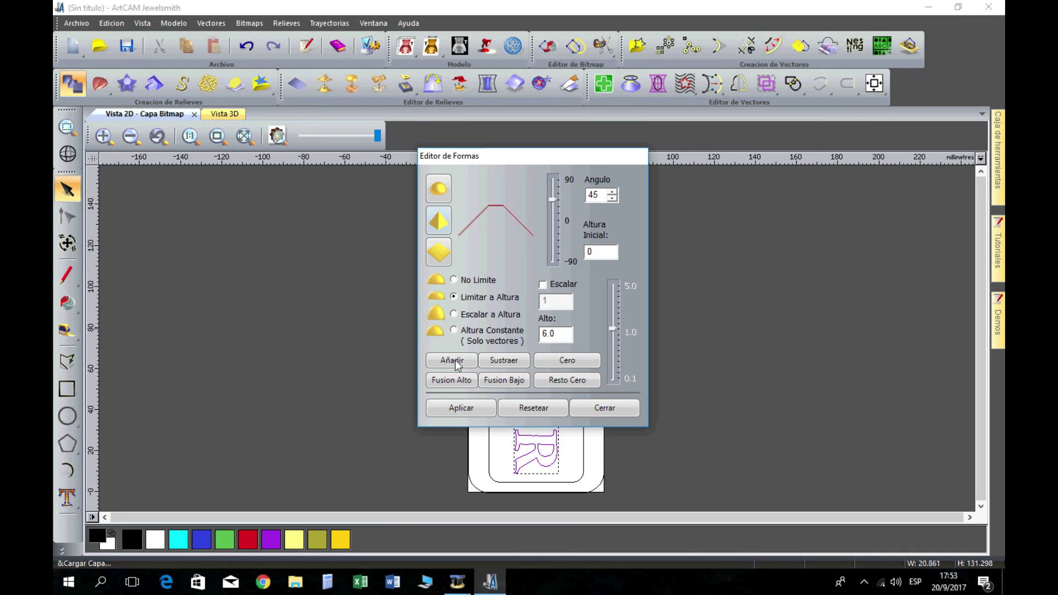
{"action": "left_click", "coordinate": [604, 408]}
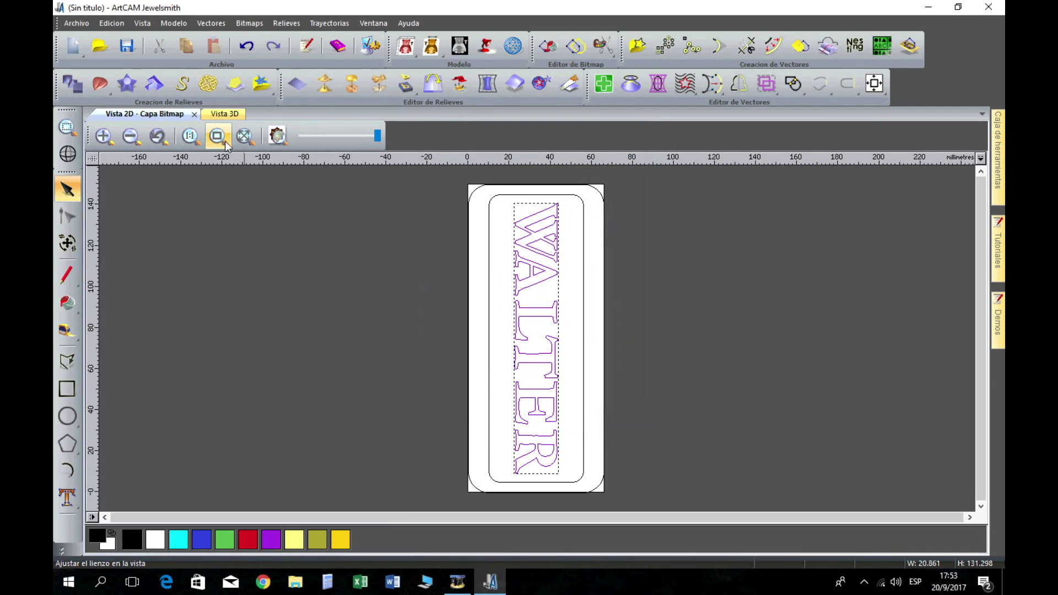
Examine the finished name plate relief in 3D, orbiting it and looking along the X, Y and Z axes
{"action": "left_click", "coordinate": [226, 115]}
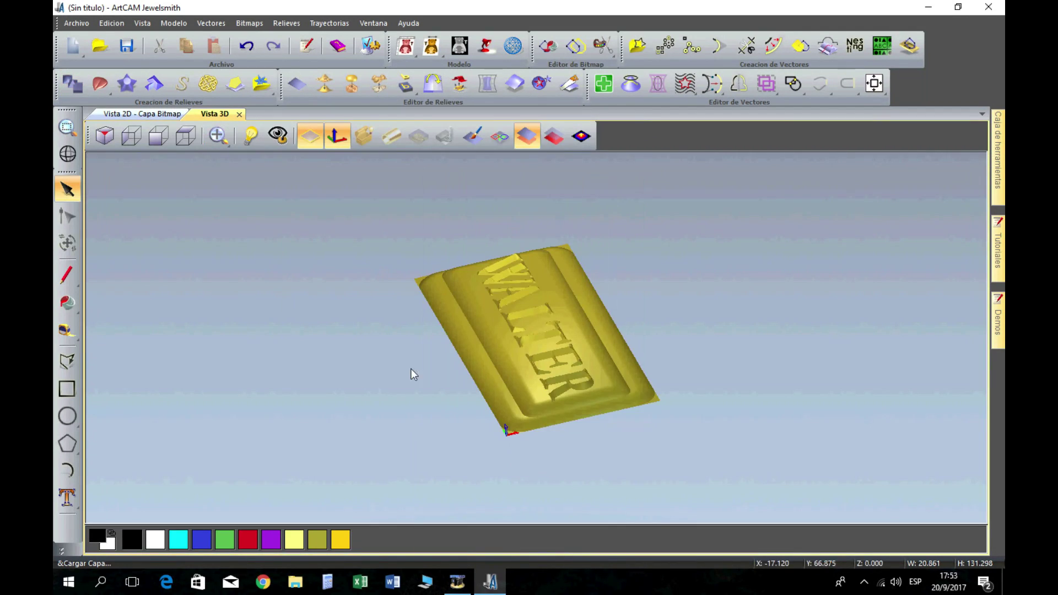
{"action": "left_click_drag", "start_coordinate": [591, 432], "coordinate": [529, 392]}
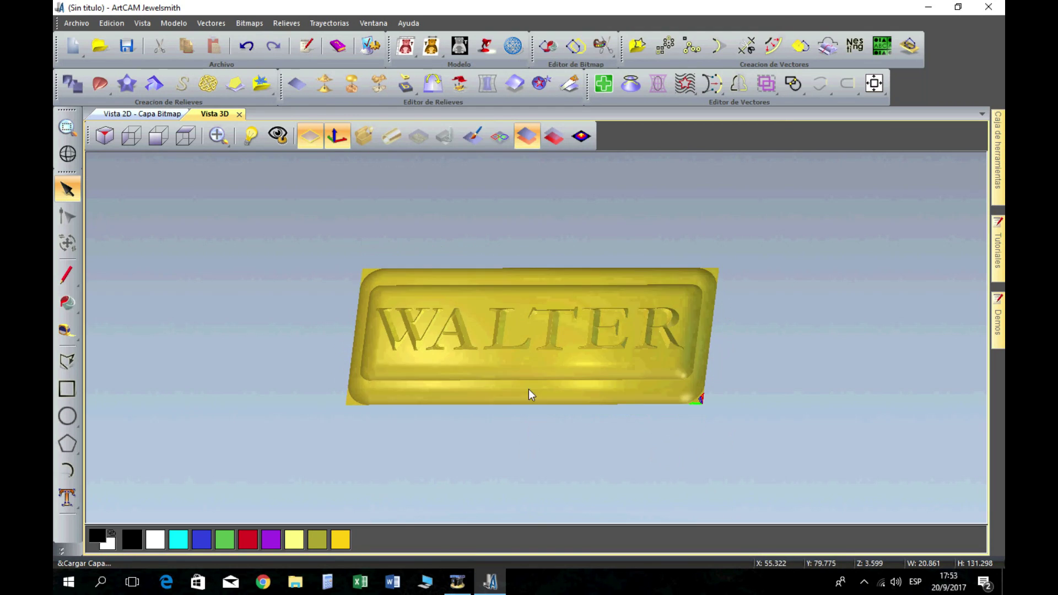
{"action": "left_click", "coordinate": [133, 136]}
{"action": "left_click", "coordinate": [135, 139]}
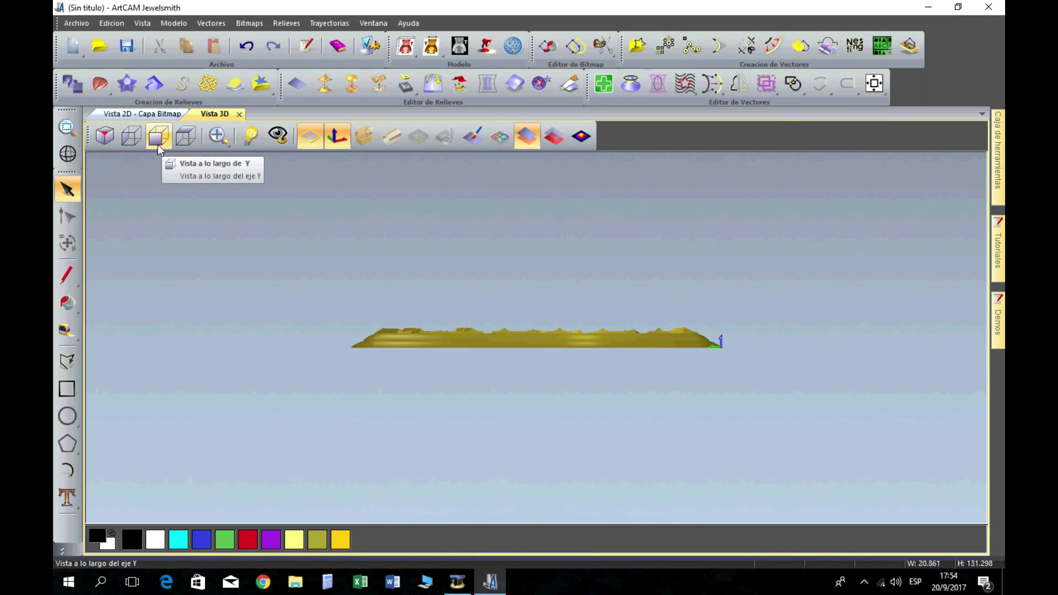
{"action": "left_click", "coordinate": [158, 144]}
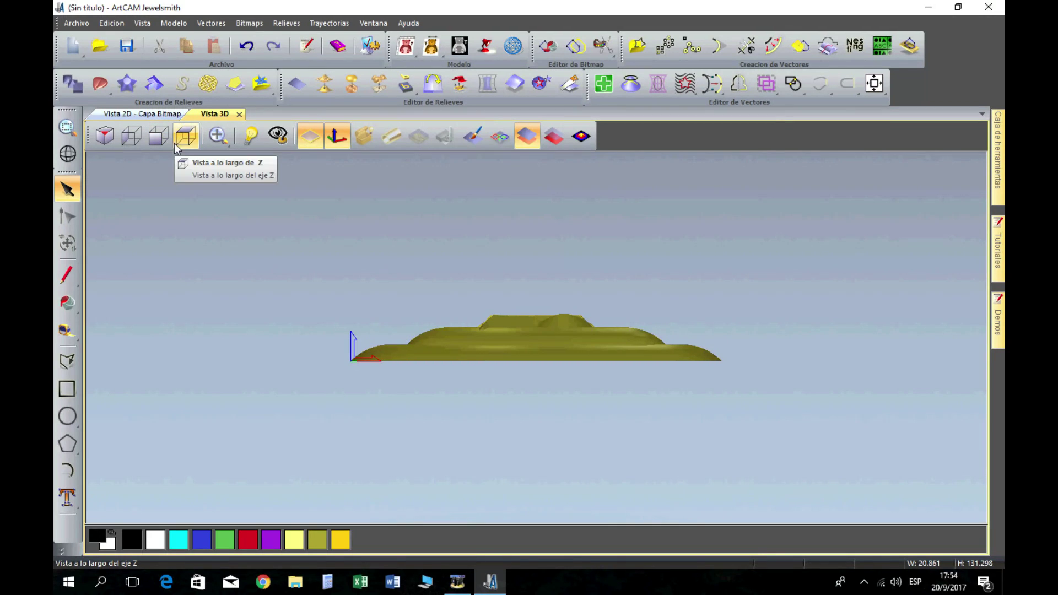
{"action": "left_click", "coordinate": [184, 142]}
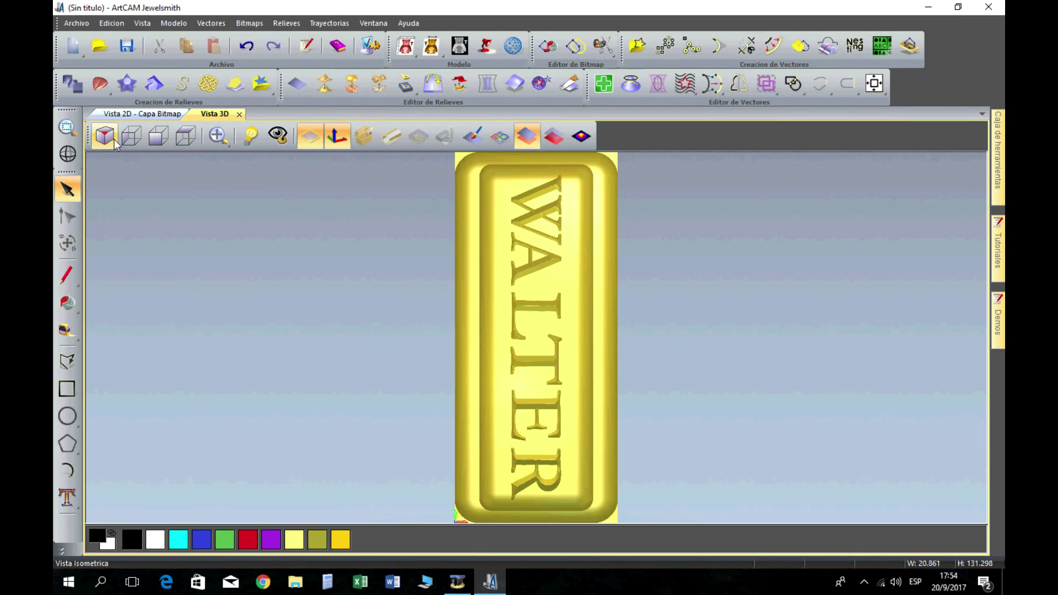
Define the machining material for the relief with a thickness of 16 mm
{"action": "left_click", "coordinate": [333, 23]}
{"action": "left_click", "coordinate": [356, 40]}
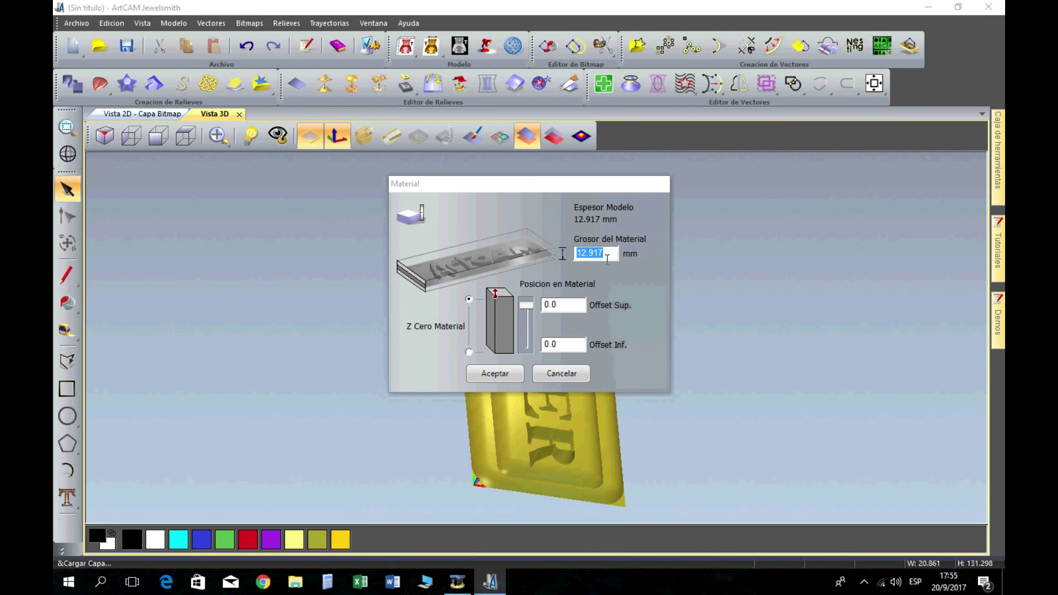
{"action": "type", "text": "16"}
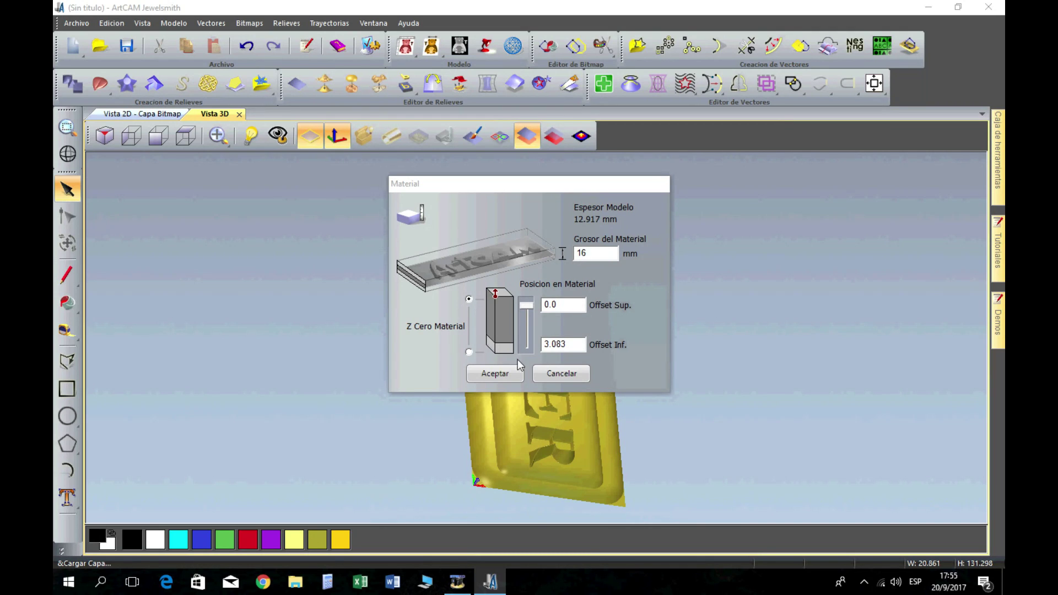
{"action": "left_click", "coordinate": [494, 374]}
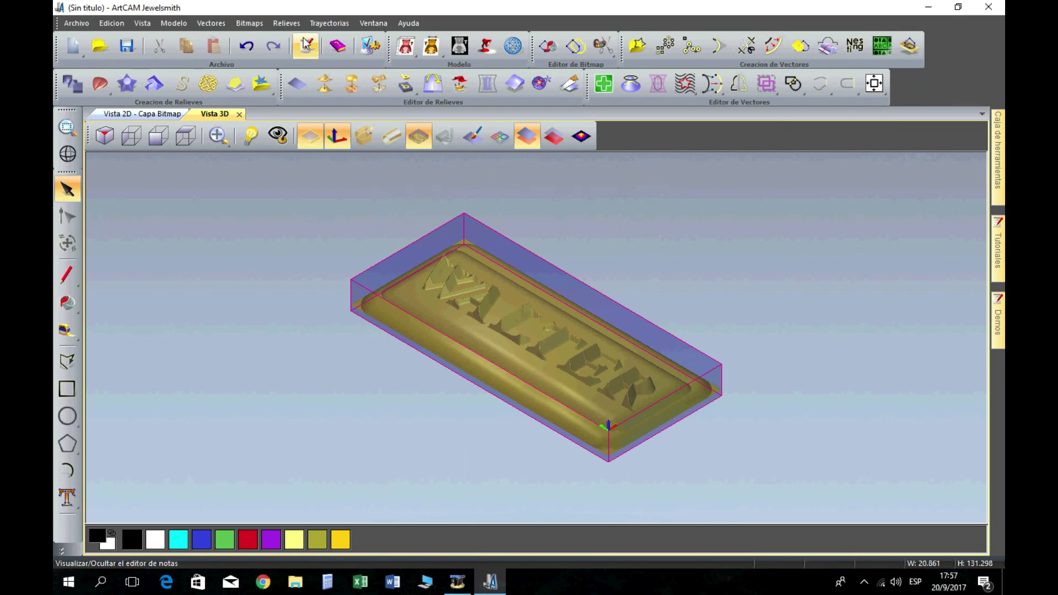
Create a 3D relief machining toolpath for the whole relief, assigning the End Mill 3 mm DESBASTE tool for roughing
{"action": "left_click", "coordinate": [325, 23]}
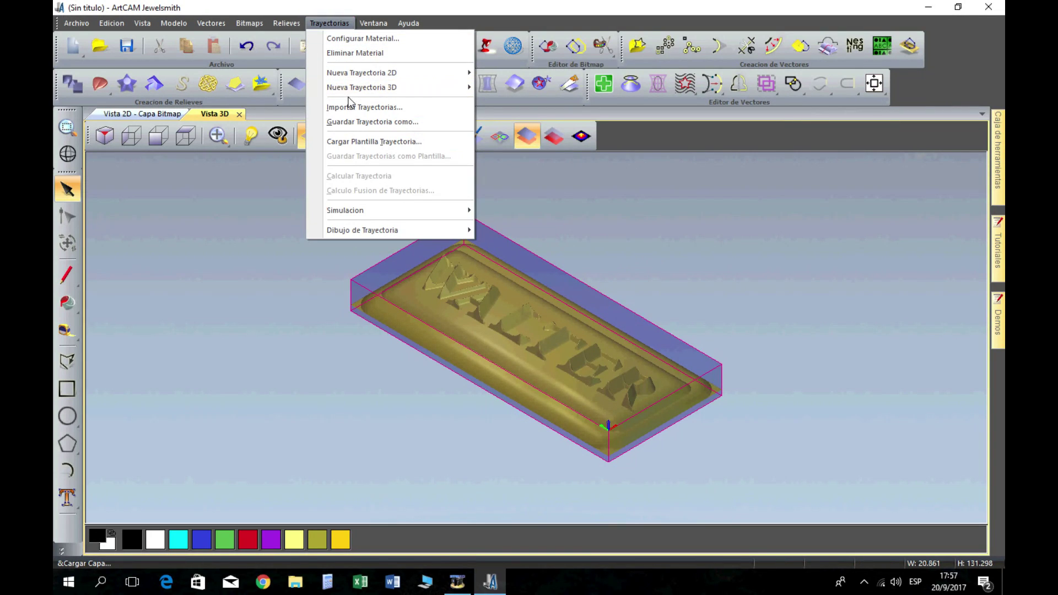
{"action": "mouse_move", "coordinate": [363, 90]}
{"action": "left_click", "coordinate": [536, 88]}
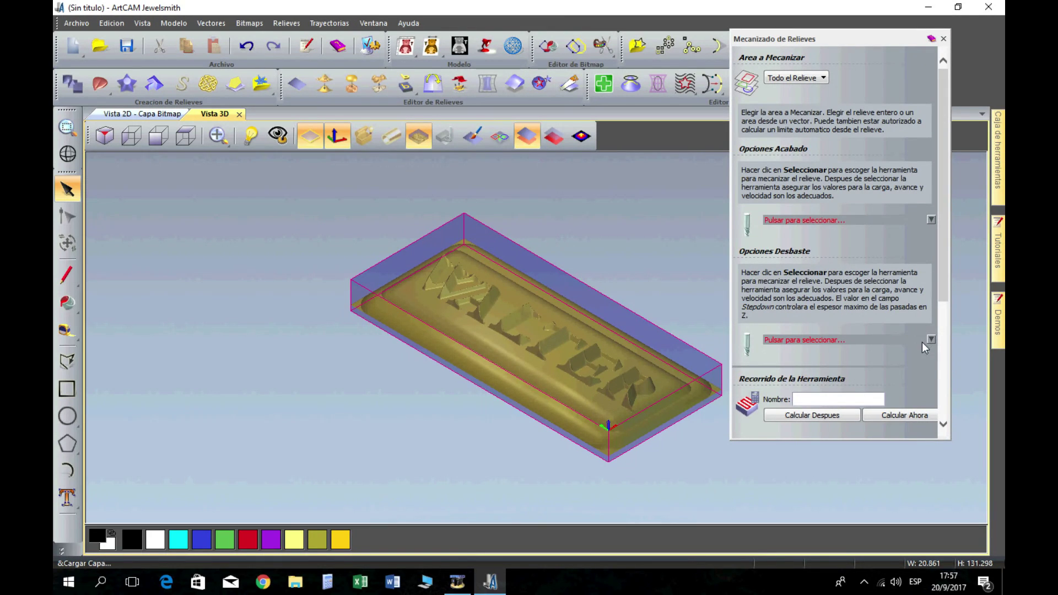
{"action": "left_click", "coordinate": [922, 342]}
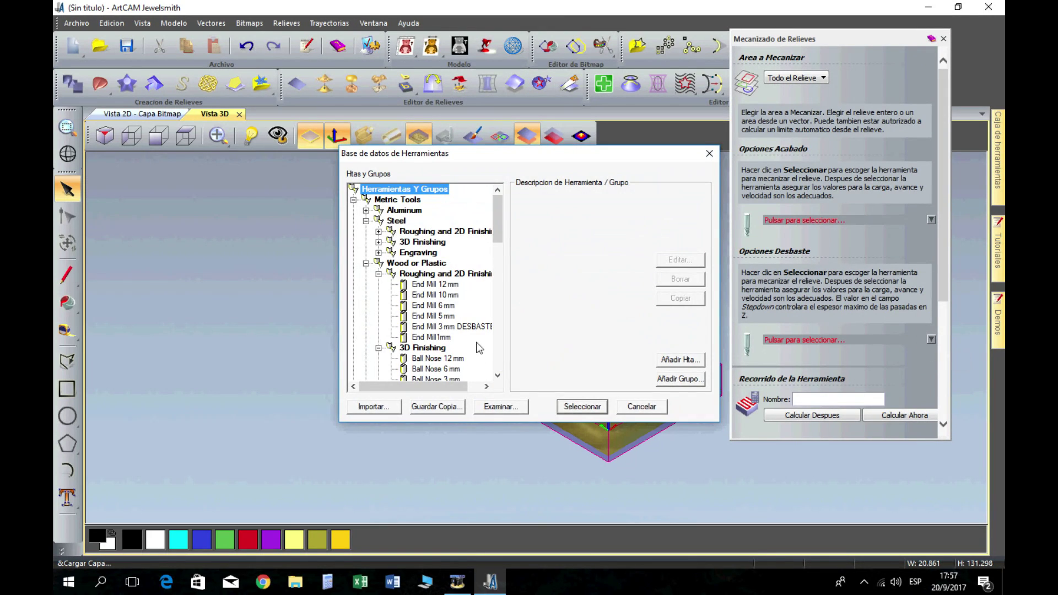
{"action": "left_click", "coordinate": [452, 327]}
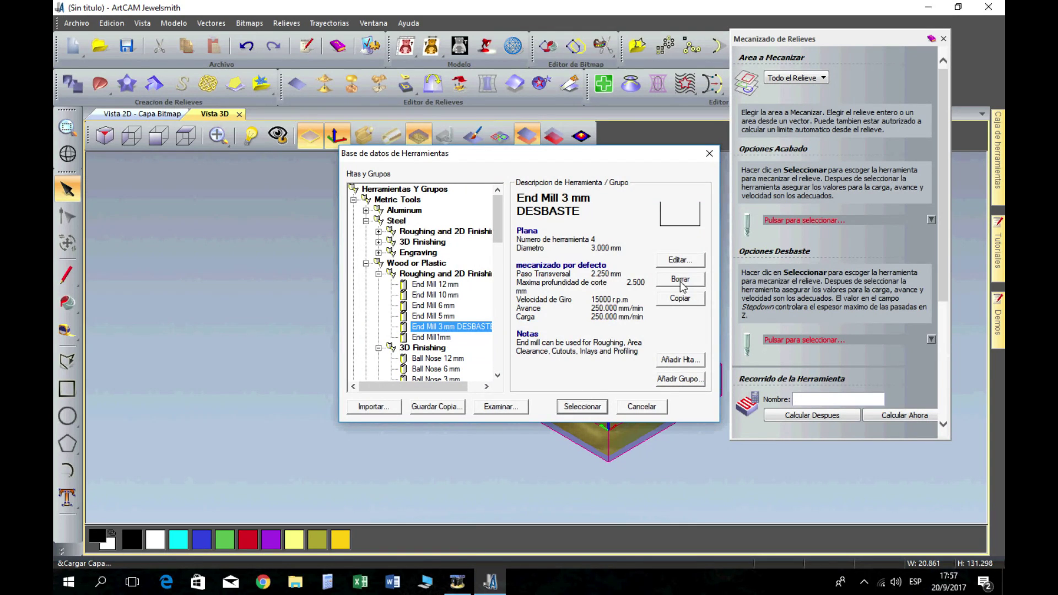
{"action": "left_click", "coordinate": [678, 261]}
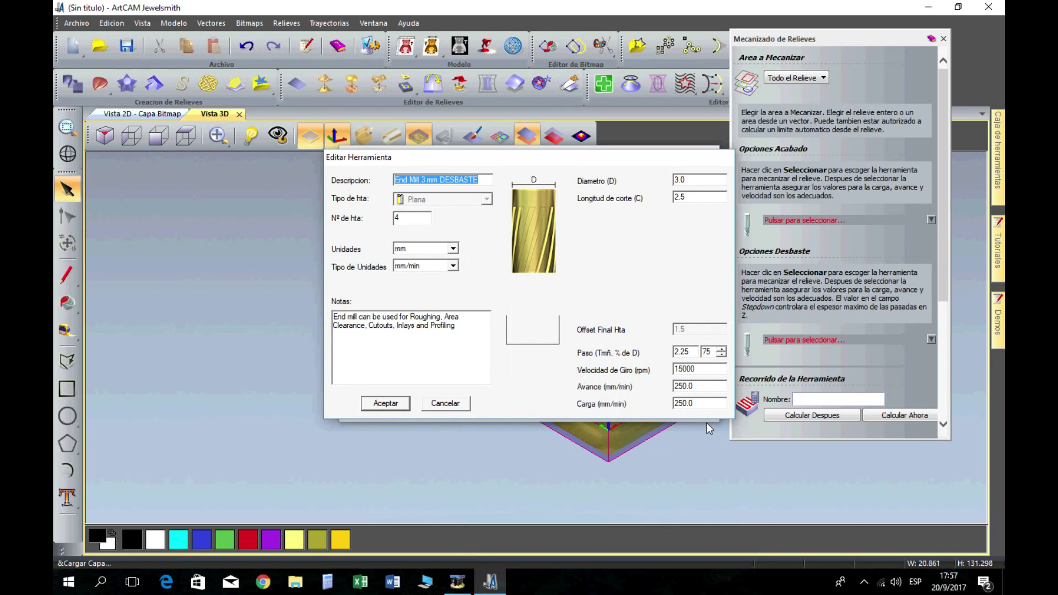
{"action": "left_click", "coordinate": [376, 406]}
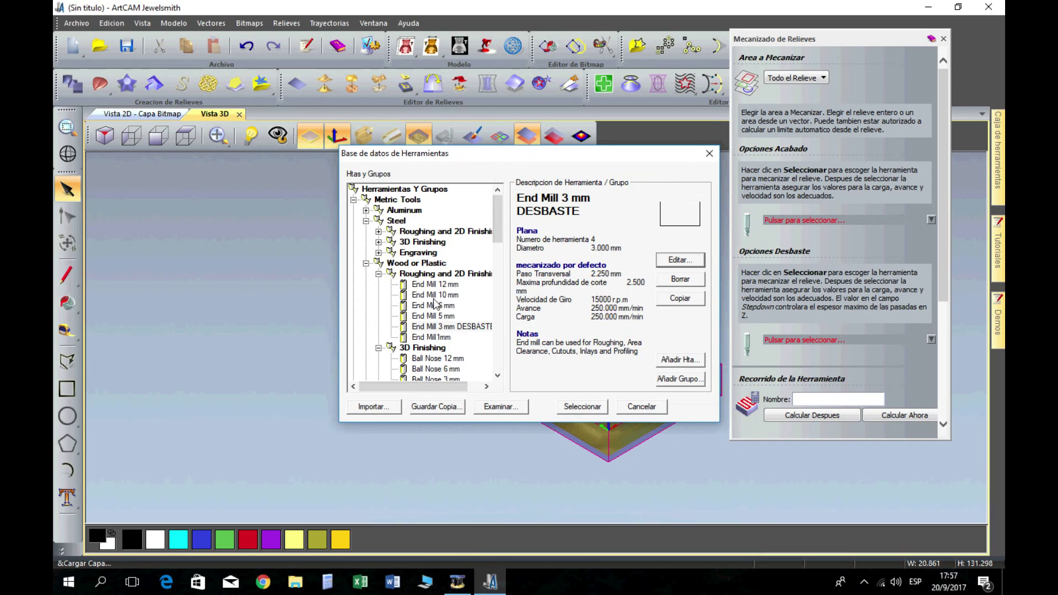
{"action": "left_click", "coordinate": [457, 328]}
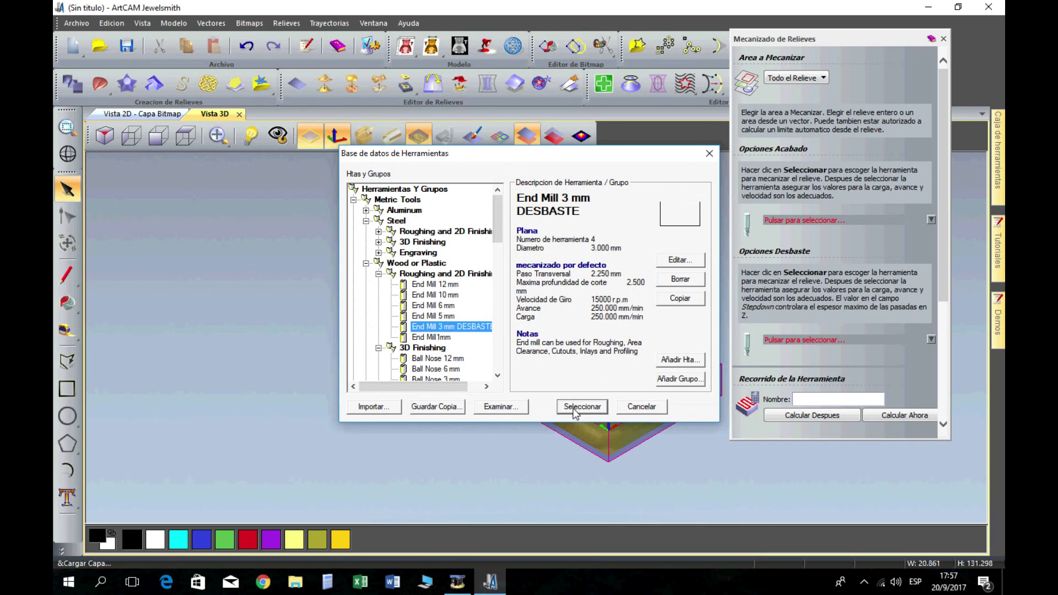
{"action": "left_click", "coordinate": [573, 408]}
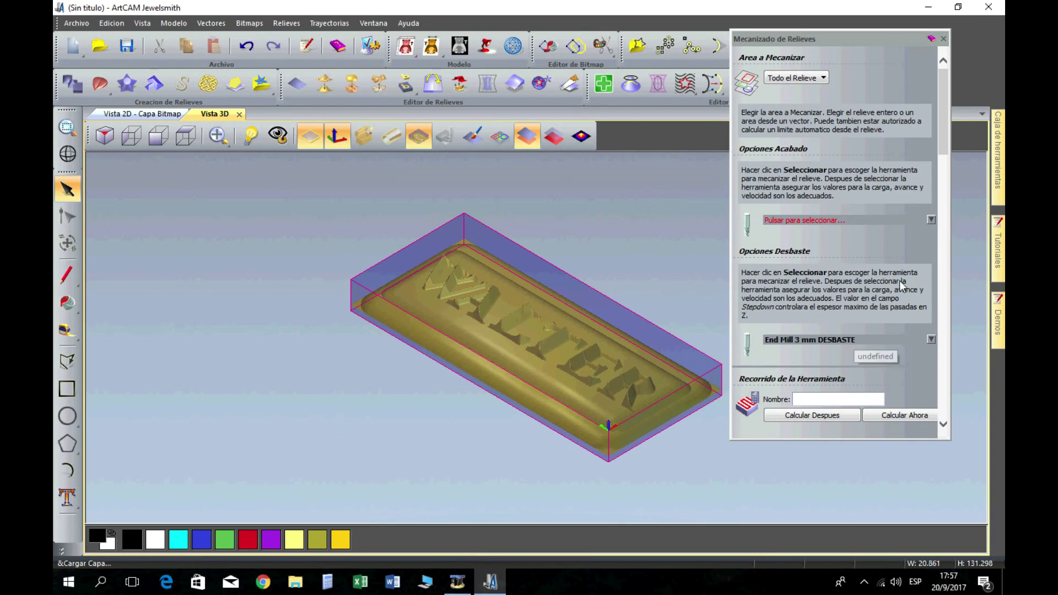
For finishing, edit the BALL NOSE ACABADO tool in the tool database and set its cutting length to 2.5 mm
{"action": "left_click", "coordinate": [915, 218]}
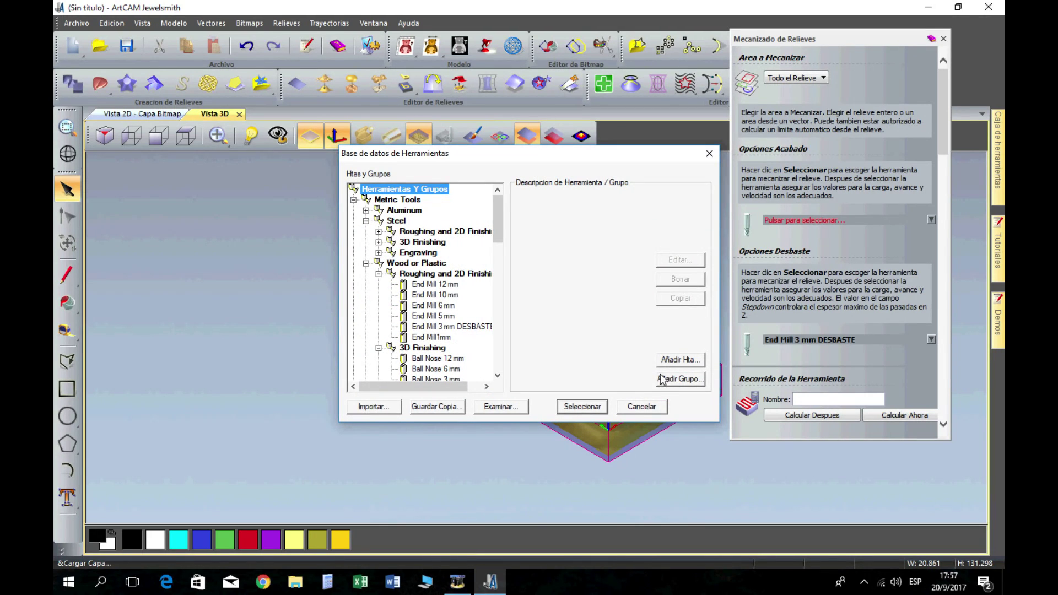
{"action": "left_click_drag", "start_coordinate": [498, 242], "coordinate": [511, 382]}
{"action": "left_click", "coordinate": [441, 369]}
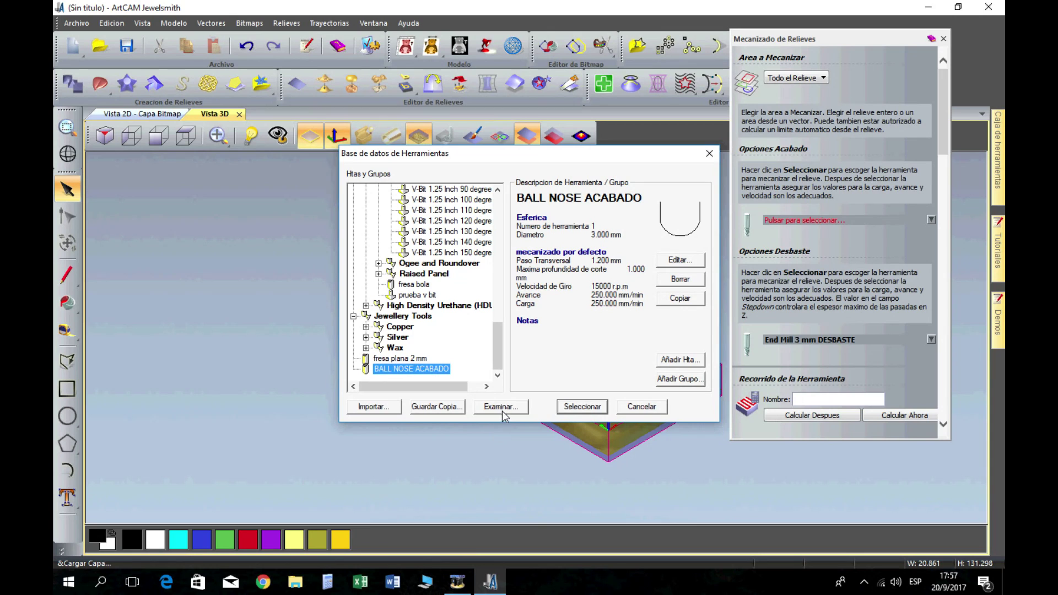
{"action": "left_click", "coordinate": [680, 259]}
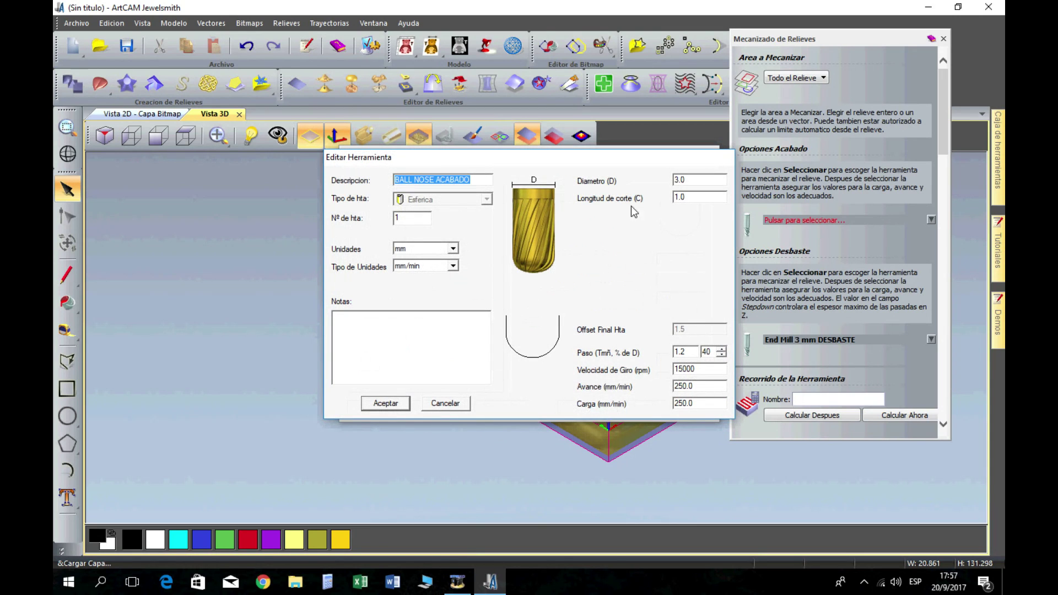
{"action": "double_click", "coordinate": [690, 198]}
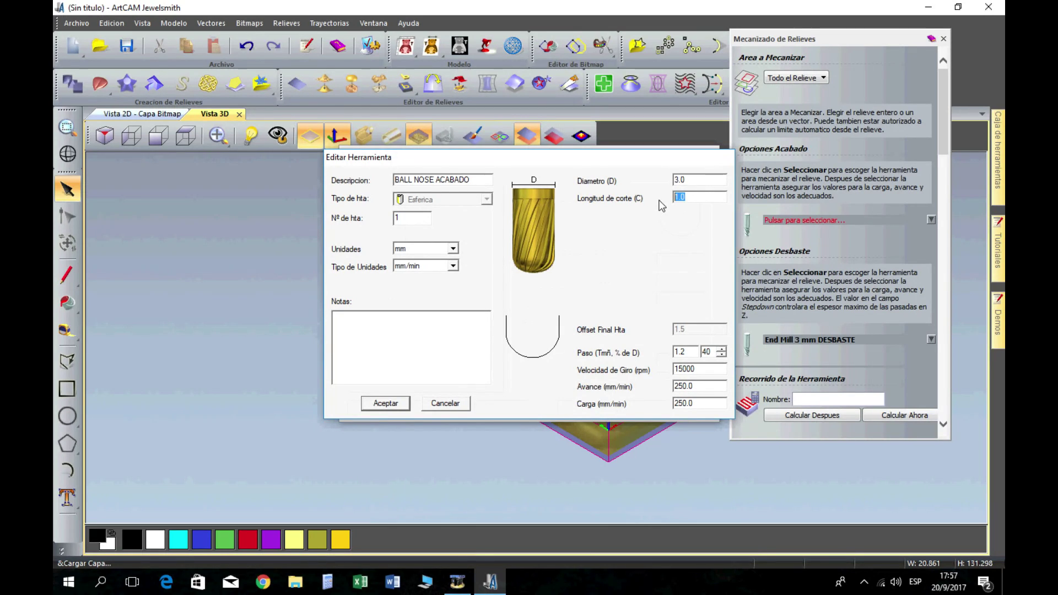
{"action": "type", "text": "3"}
{"action": "key", "text": "BackSpace"}
{"action": "type", "text": "2"}
Reduce the ball nose tool's stepover to 0.99 mm and assign it as the finishing tool
{"action": "left_click", "coordinate": [722, 355]}
{"action": "left_click", "coordinate": [721, 355]}
{"action": "left_click", "coordinate": [722, 356]}
{"action": "left_click", "coordinate": [722, 355]}
{"action": "left_click", "coordinate": [722, 355]}
{"action": "left_click", "coordinate": [721, 355]}
{"action": "left_click", "coordinate": [392, 404]}
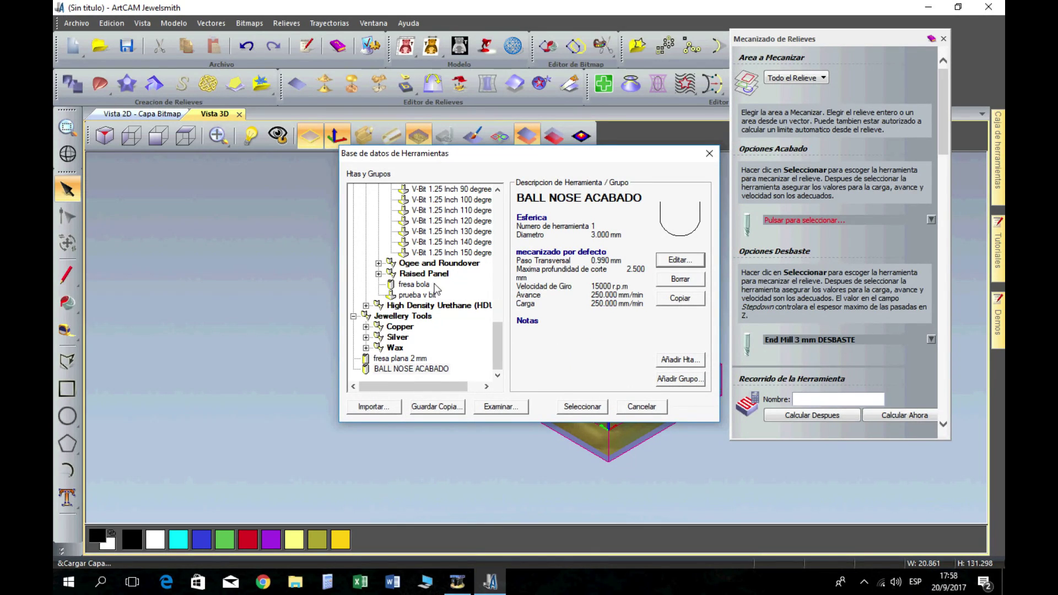
{"action": "left_click", "coordinate": [424, 369]}
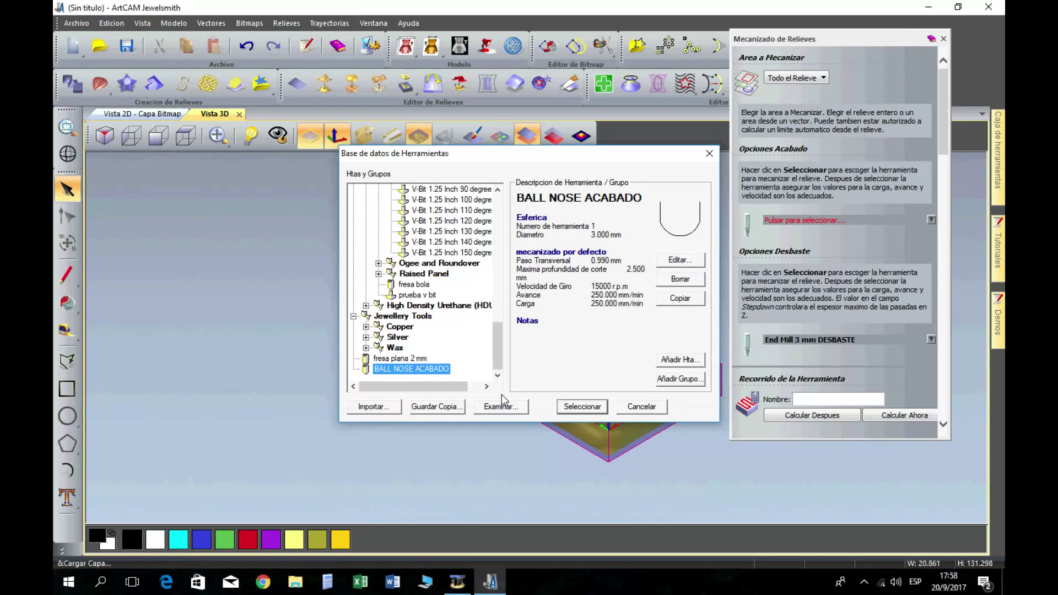
{"action": "left_click", "coordinate": [576, 408]}
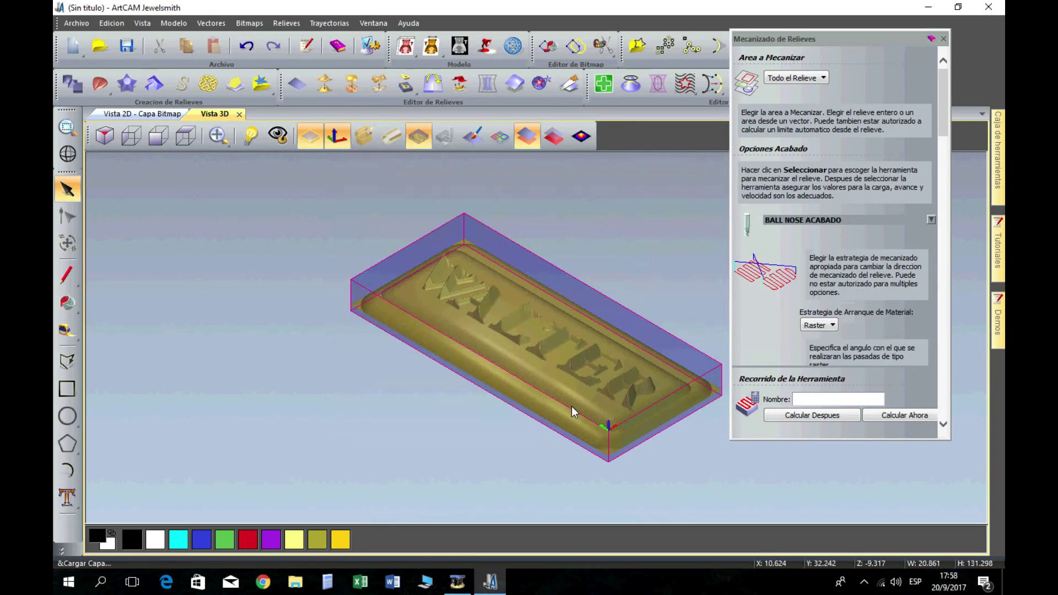
Review the finishing tool's parameters and set the roughing profile pass to Perfilar despues
{"action": "left_click", "coordinate": [931, 216]}
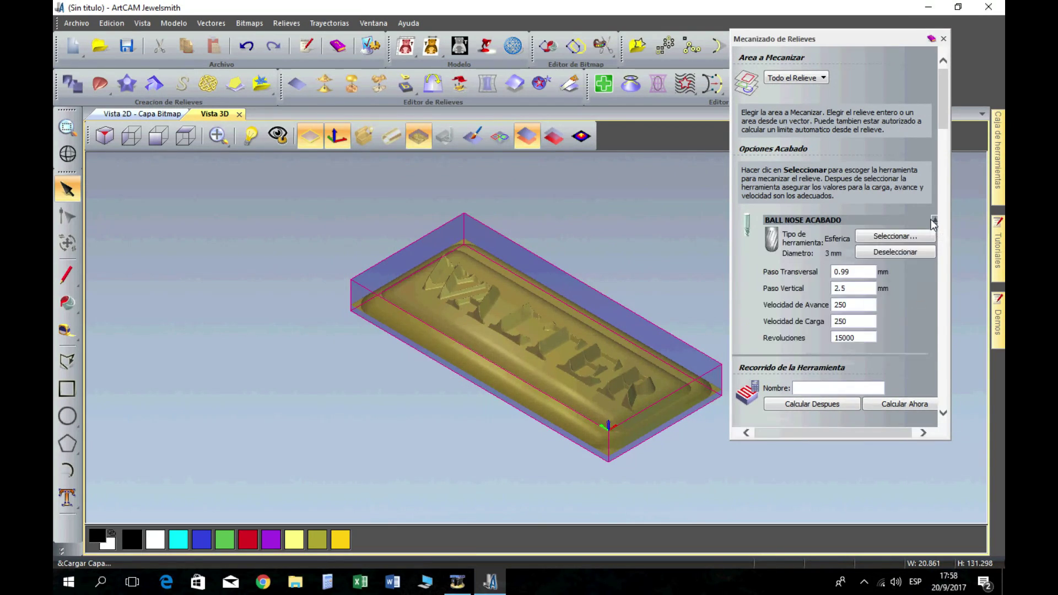
{"action": "left_click_drag", "start_coordinate": [941, 114], "coordinate": [951, 153]}
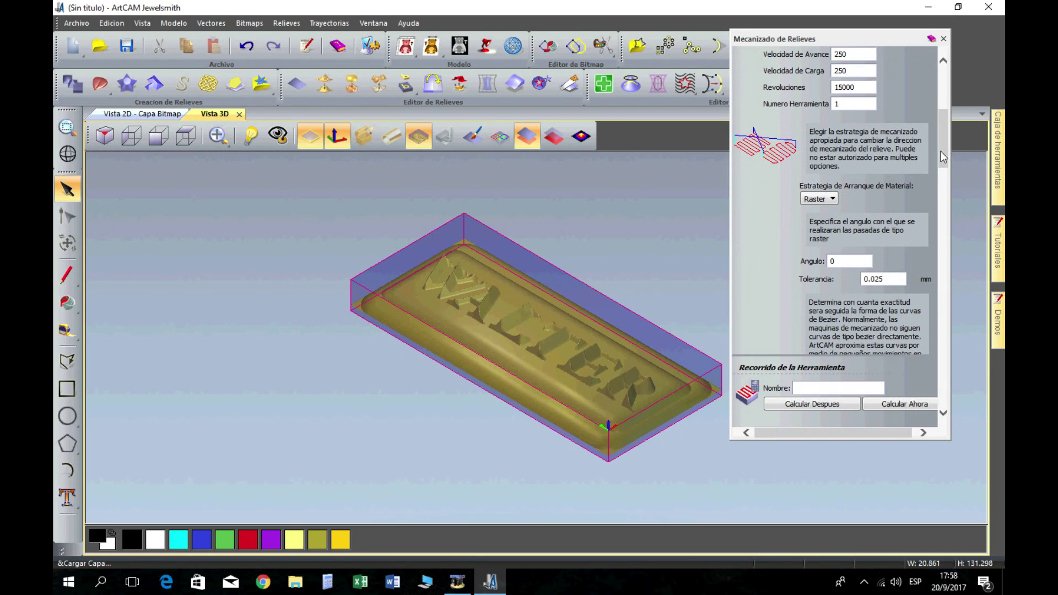
{"action": "scroll", "coordinate": [943, 154], "scroll_direction": "down", "scroll_amount": 10}
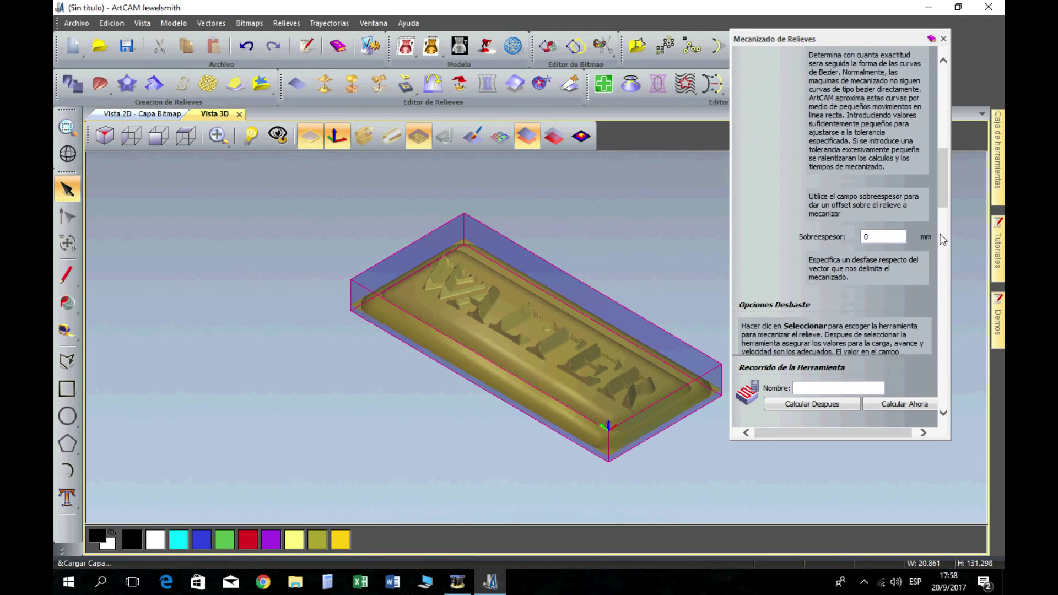
{"action": "left_click_drag", "start_coordinate": [945, 191], "coordinate": [941, 246]}
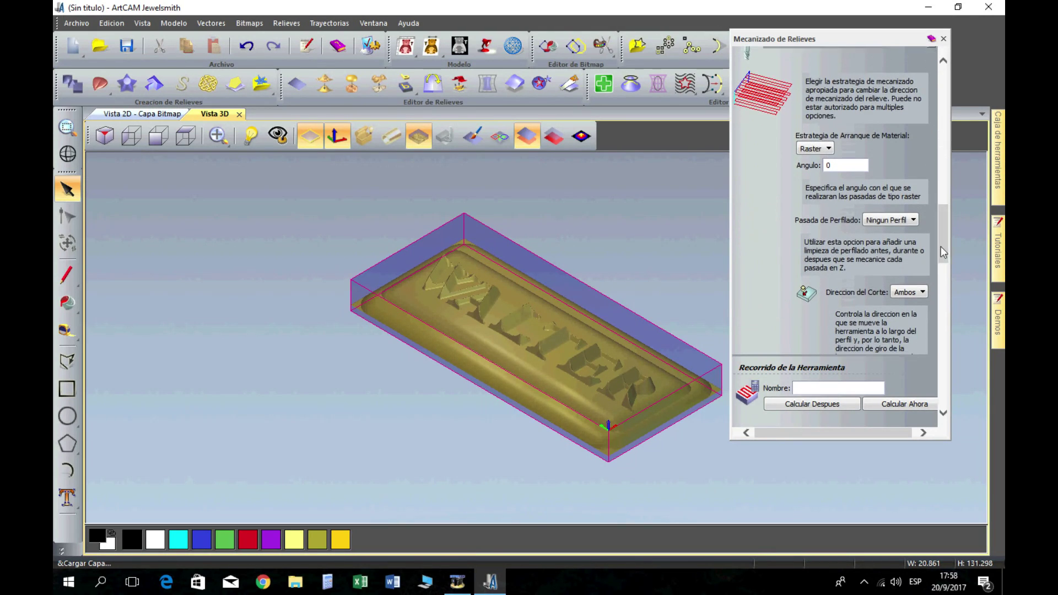
{"action": "left_click", "coordinate": [894, 220]}
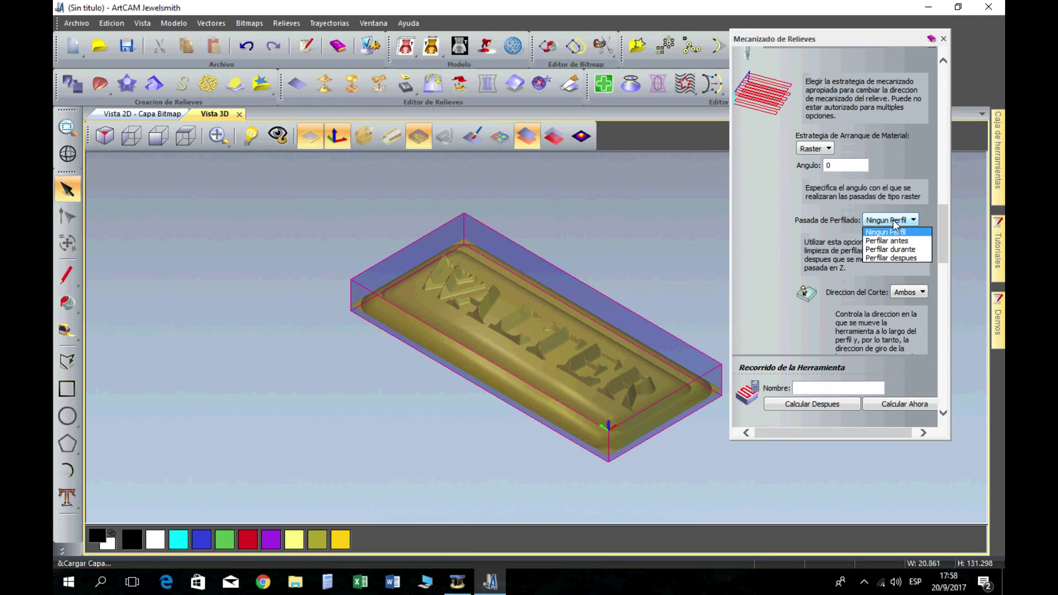
{"action": "left_click", "coordinate": [908, 259]}
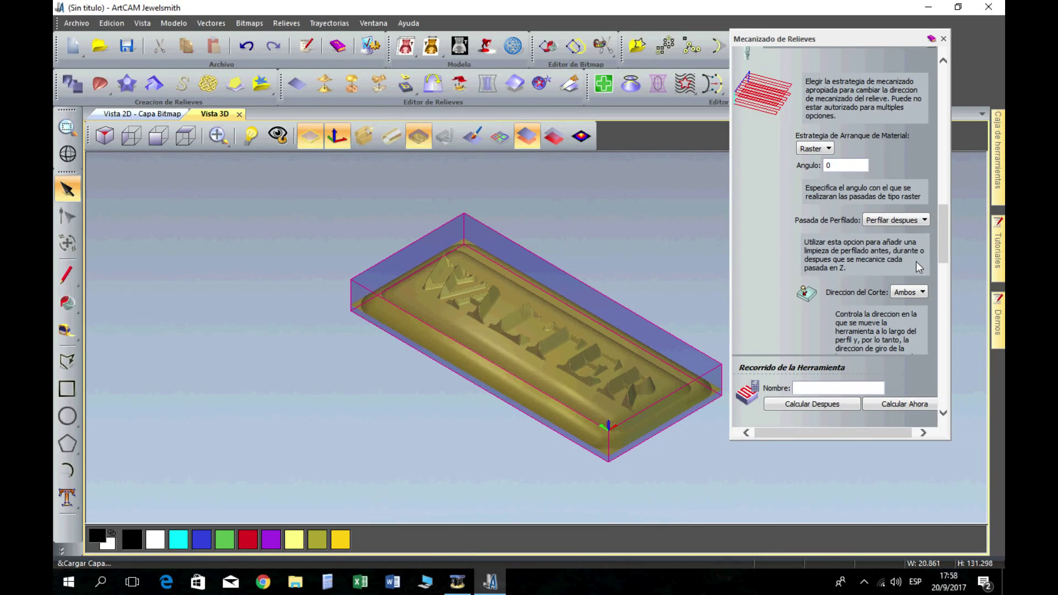
Apply the automatic Z passes for roughing and check the safety height and its reference coordinates
{"action": "left_click_drag", "start_coordinate": [943, 218], "coordinate": [946, 302]}
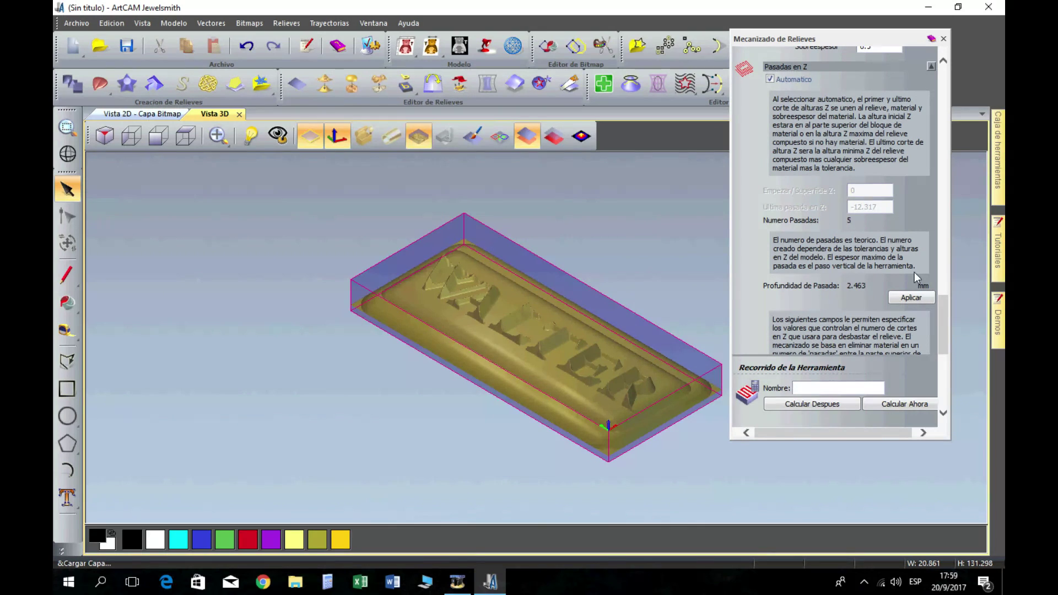
{"action": "left_click", "coordinate": [912, 300]}
{"action": "left_click_drag", "start_coordinate": [946, 319], "coordinate": [948, 380]}
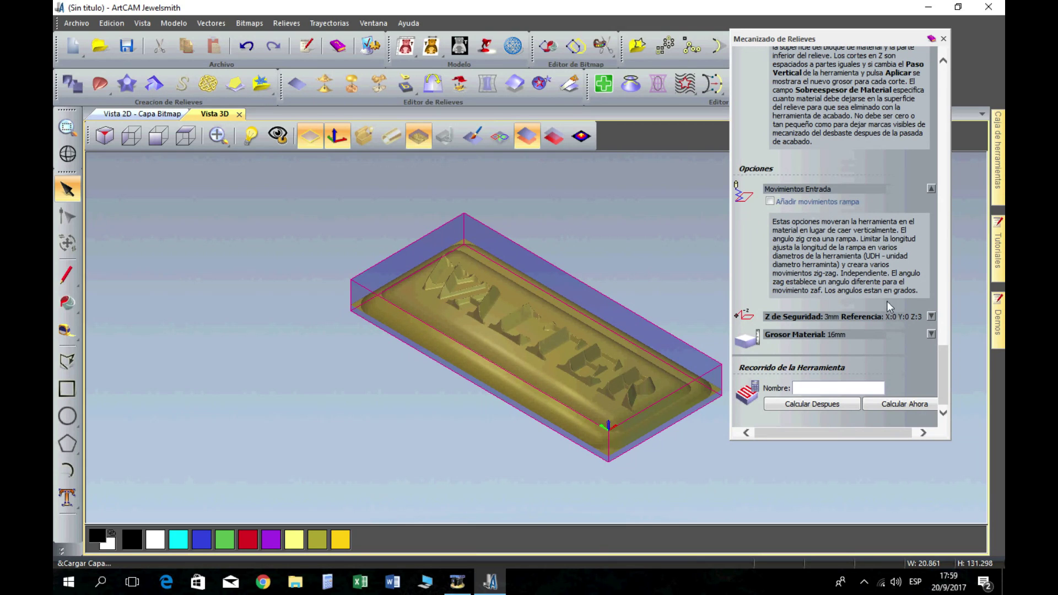
{"action": "left_click", "coordinate": [929, 317]}
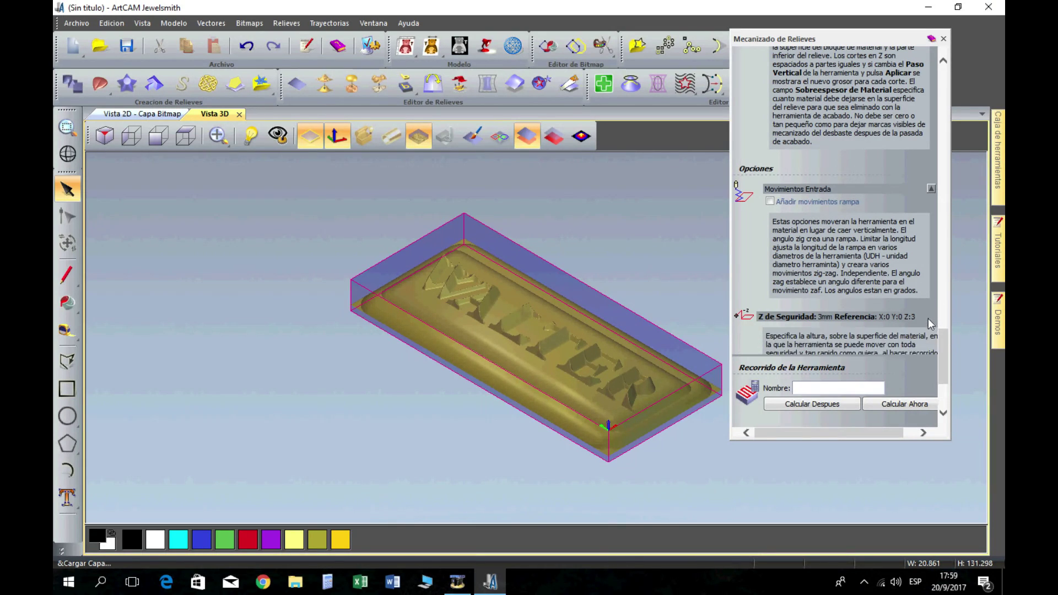
{"action": "left_click_drag", "start_coordinate": [942, 352], "coordinate": [944, 371]}
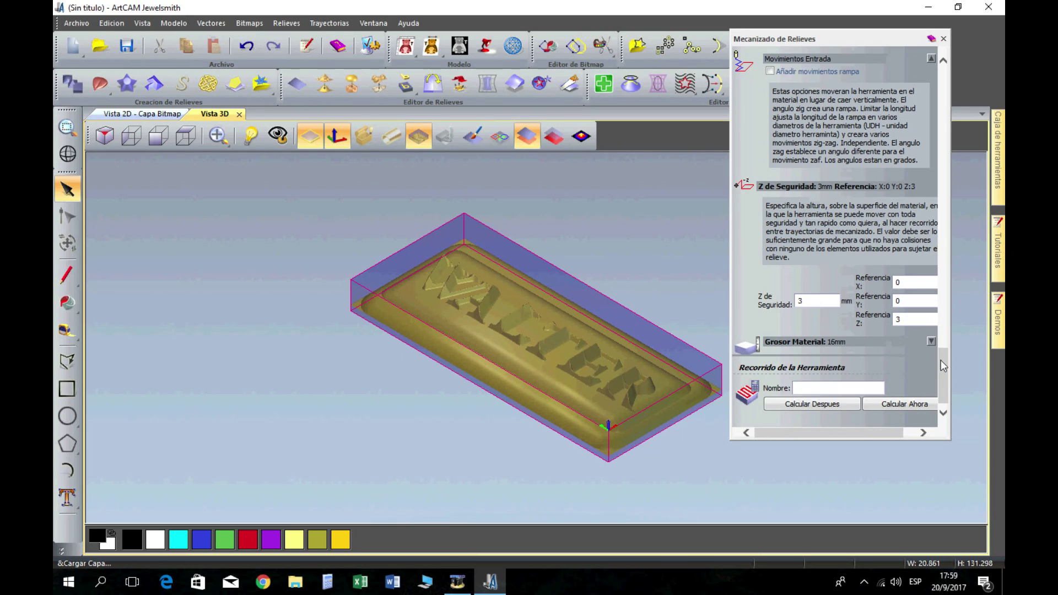
{"action": "left_click_drag", "start_coordinate": [944, 366], "coordinate": [947, 382]}
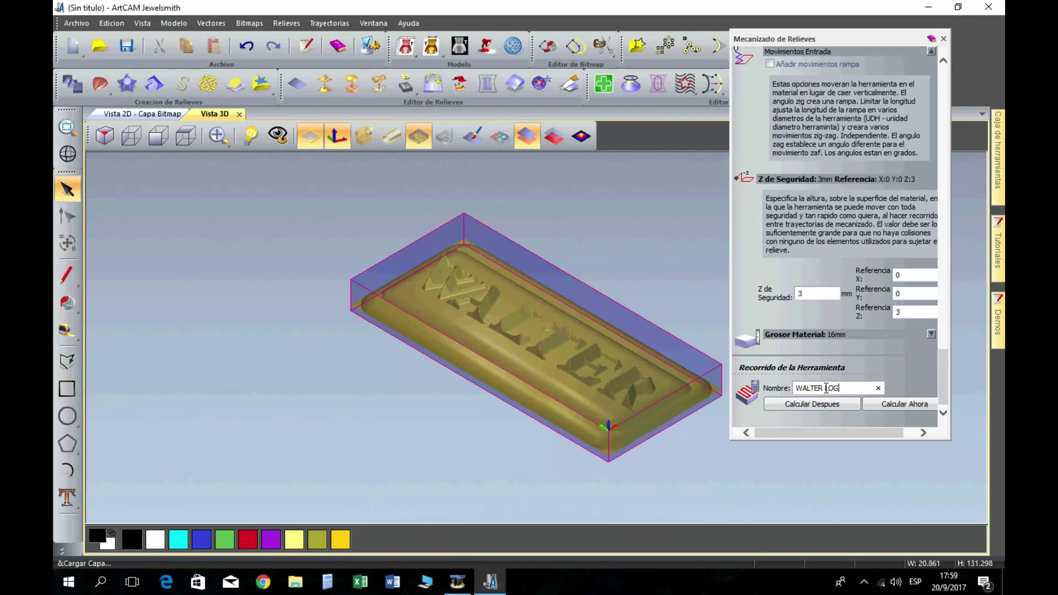
Name the toolpath with the plate's lettering followed by LOGO A, calculate it immediately and close the machining settings
{"action": "type", "text": "O A"}
{"action": "left_click", "coordinate": [888, 403]}
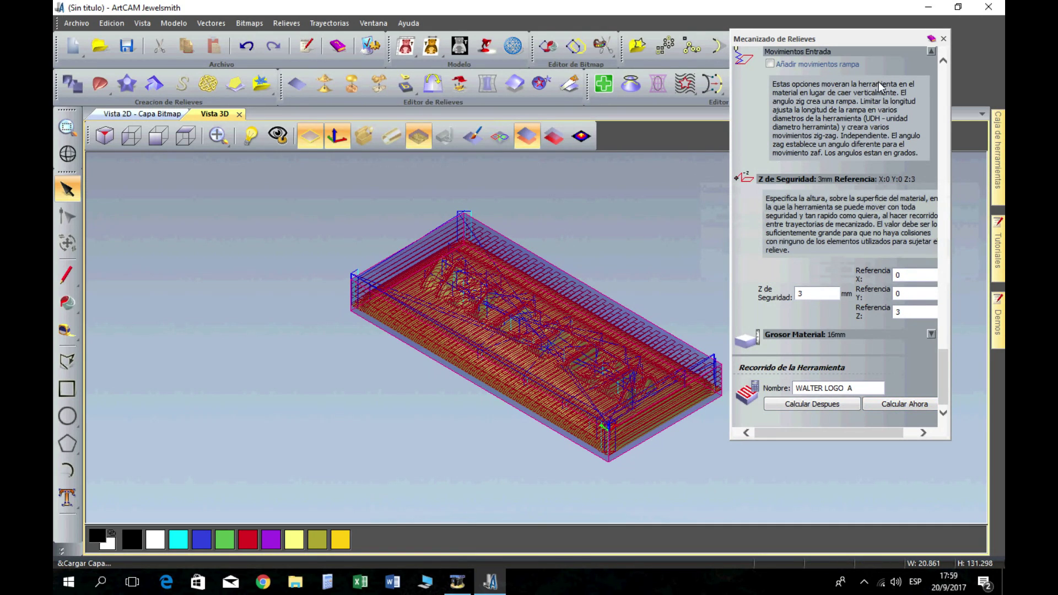
{"action": "left_click", "coordinate": [944, 38]}
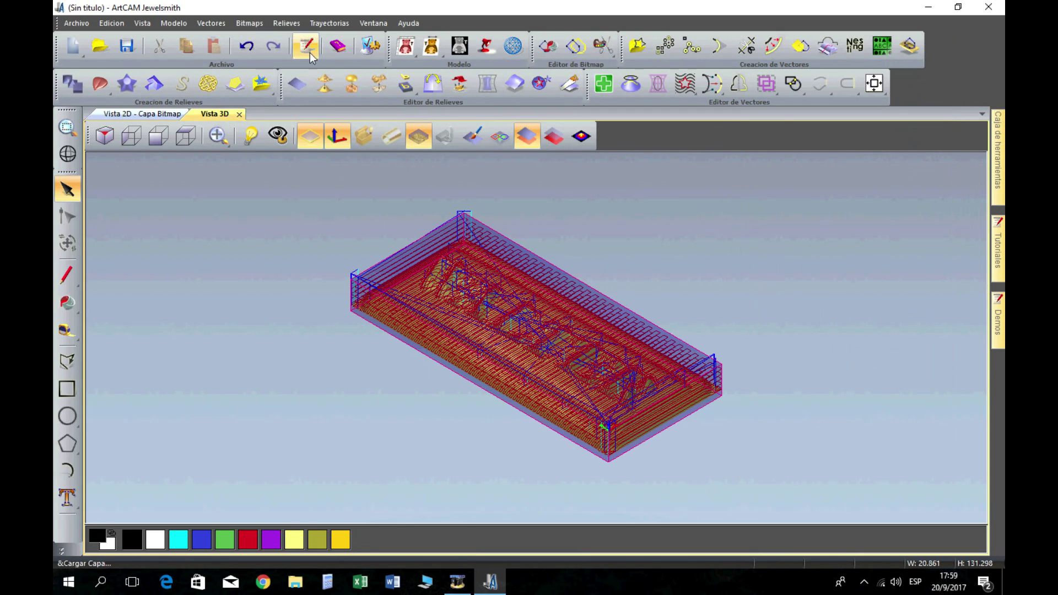
Start a toolpath simulation on the complete model block at standard resolution, from 0 to -16 mm in height
{"action": "left_click", "coordinate": [329, 24]}
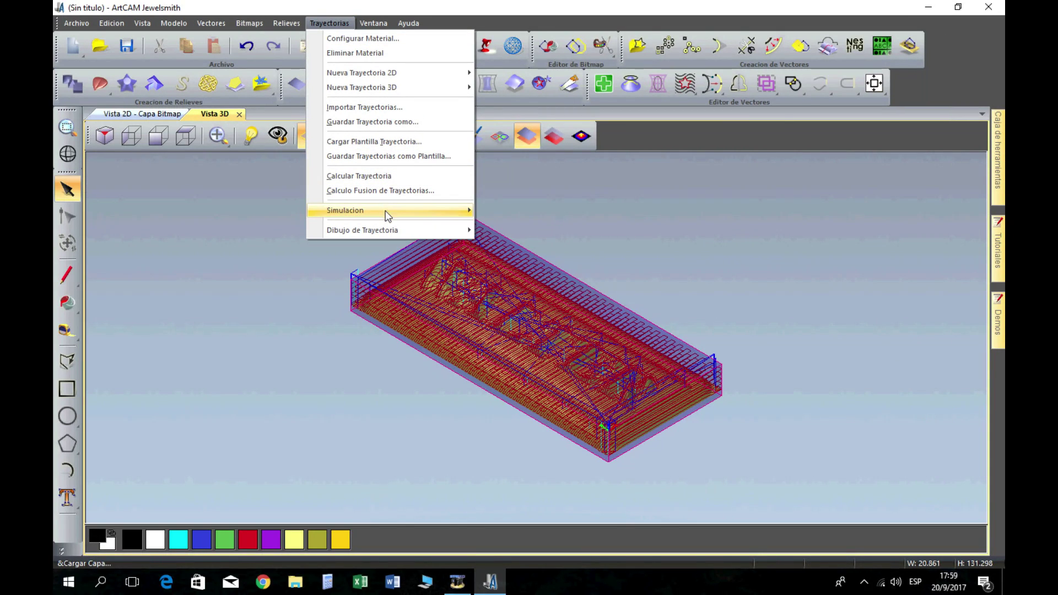
{"action": "mouse_move", "coordinate": [439, 213]}
{"action": "left_click", "coordinate": [525, 241]}
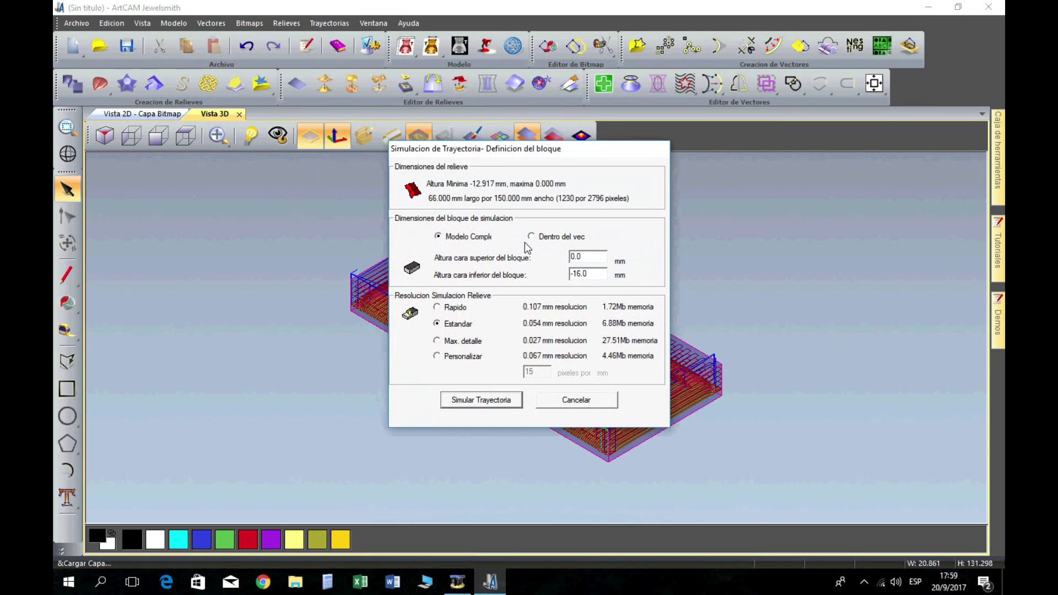
{"action": "left_click_drag", "start_coordinate": [503, 153], "coordinate": [800, 140]}
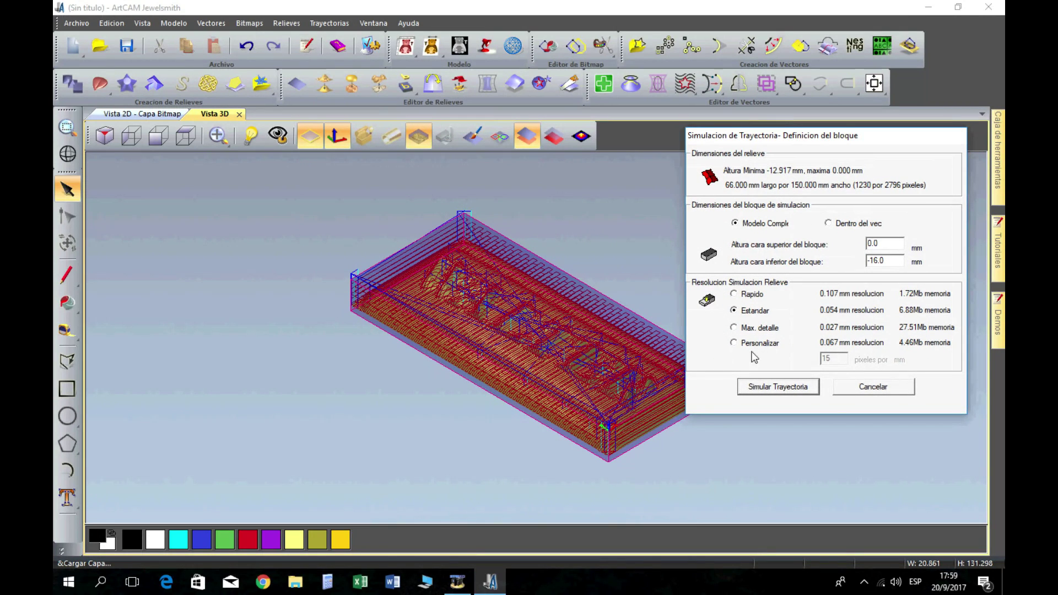
{"action": "left_click", "coordinate": [761, 385]}
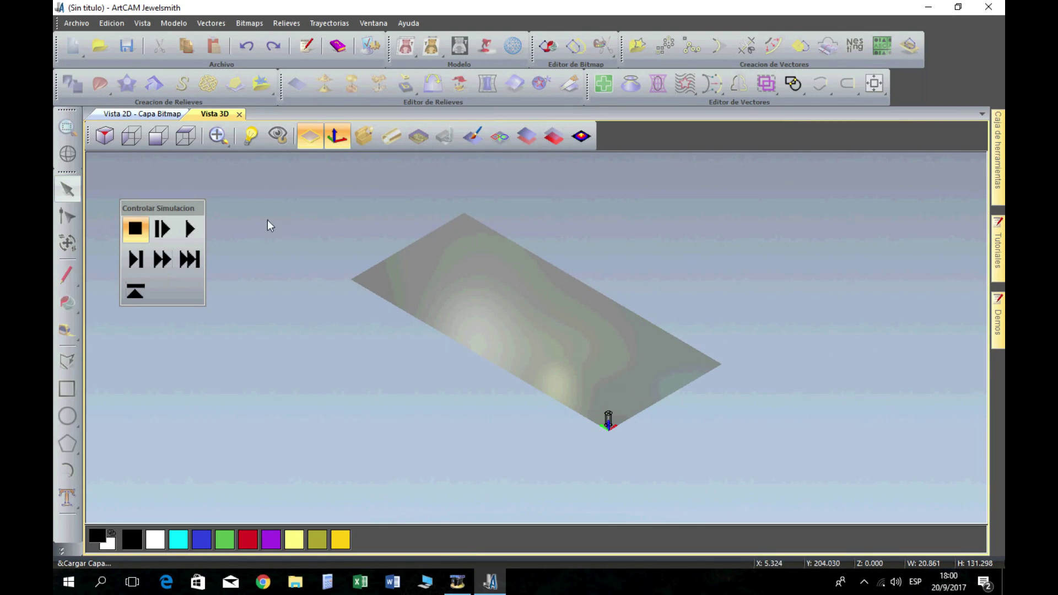
Play the machining simulation at normal speed and switch it to fast speed
{"action": "left_click", "coordinate": [191, 232]}
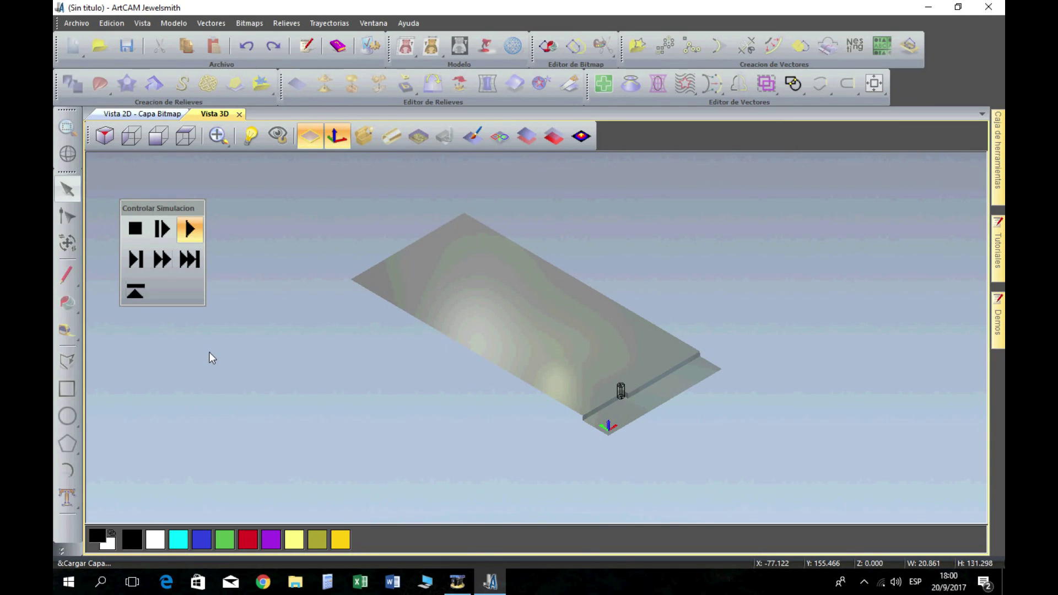
{"action": "left_click", "coordinate": [167, 265]}
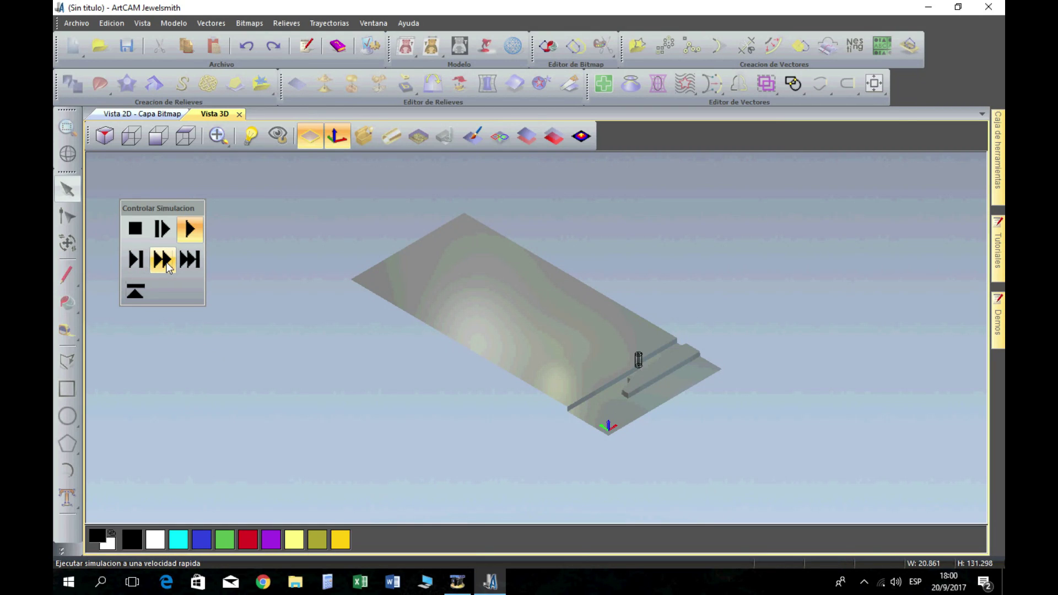
{"action": "left_click", "coordinate": [162, 259]}
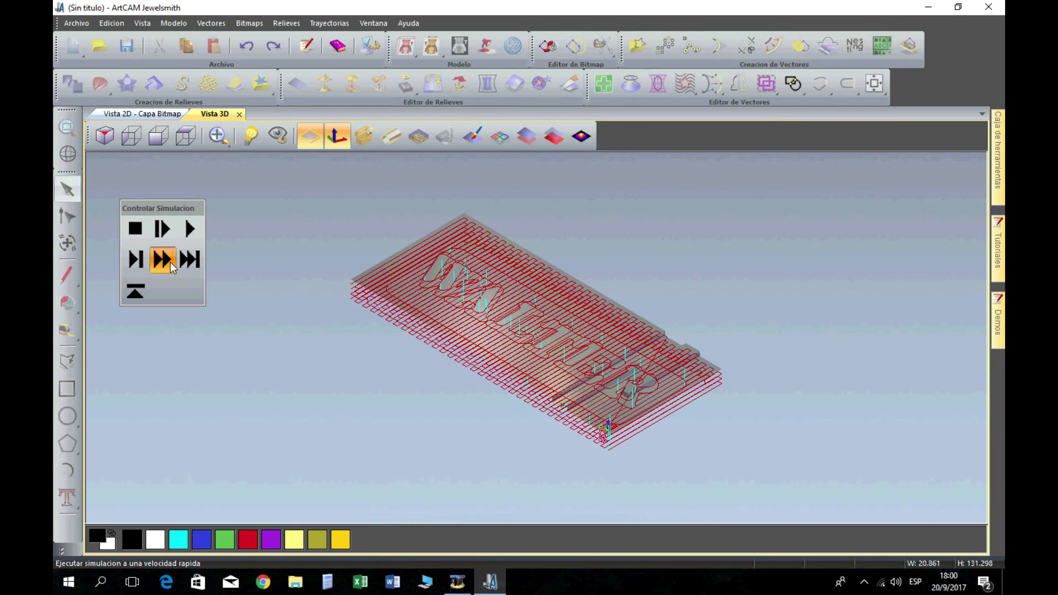
Run the machining simulation of the finishing toolpath, starting at normal speed and switching to fast speed
{"action": "left_click", "coordinate": [171, 266]}
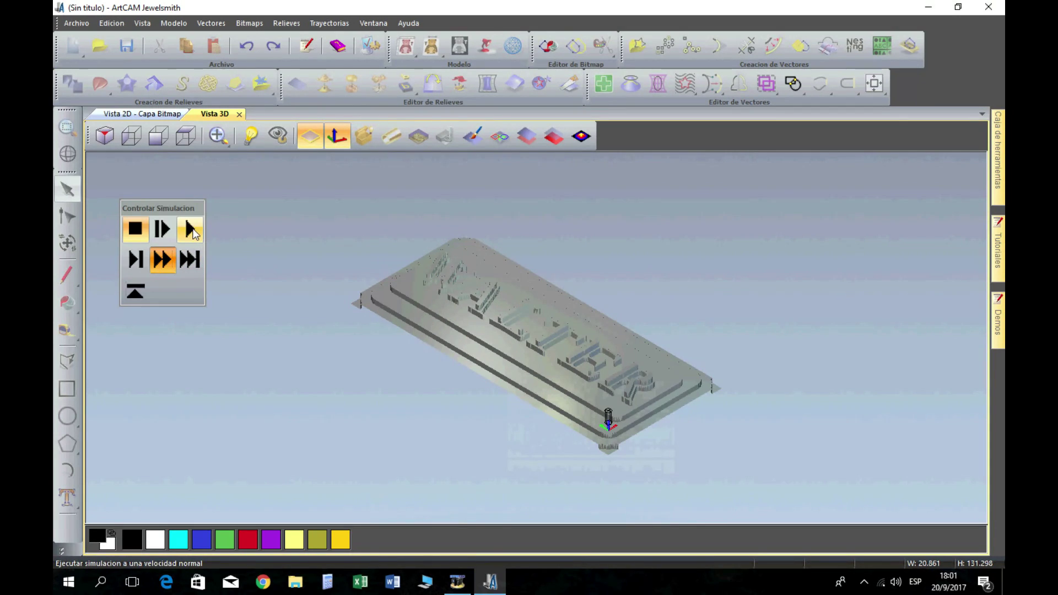
{"action": "left_click", "coordinate": [191, 231]}
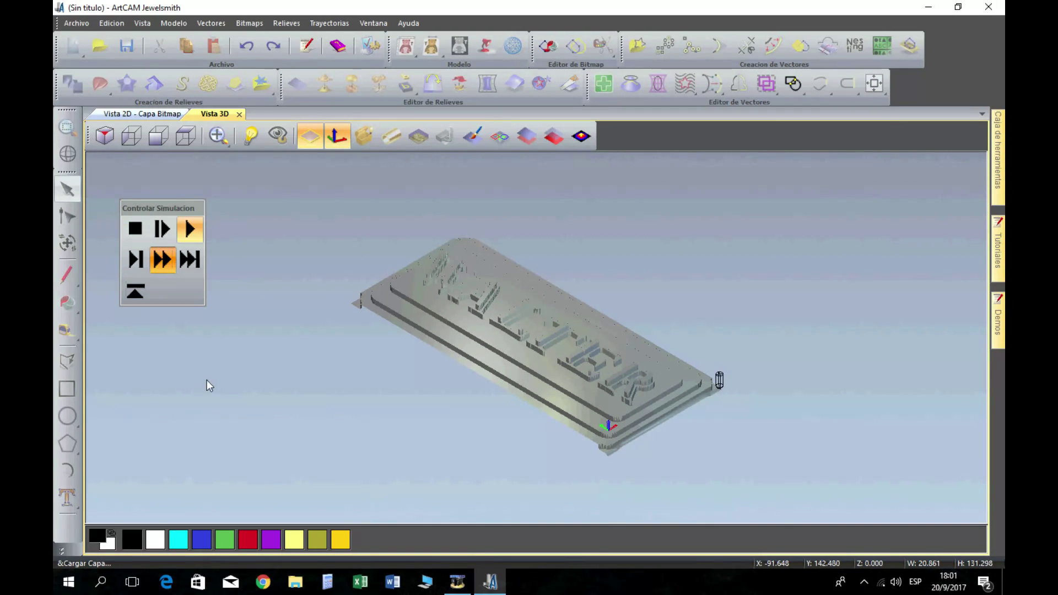
{"action": "left_click", "coordinate": [165, 263]}
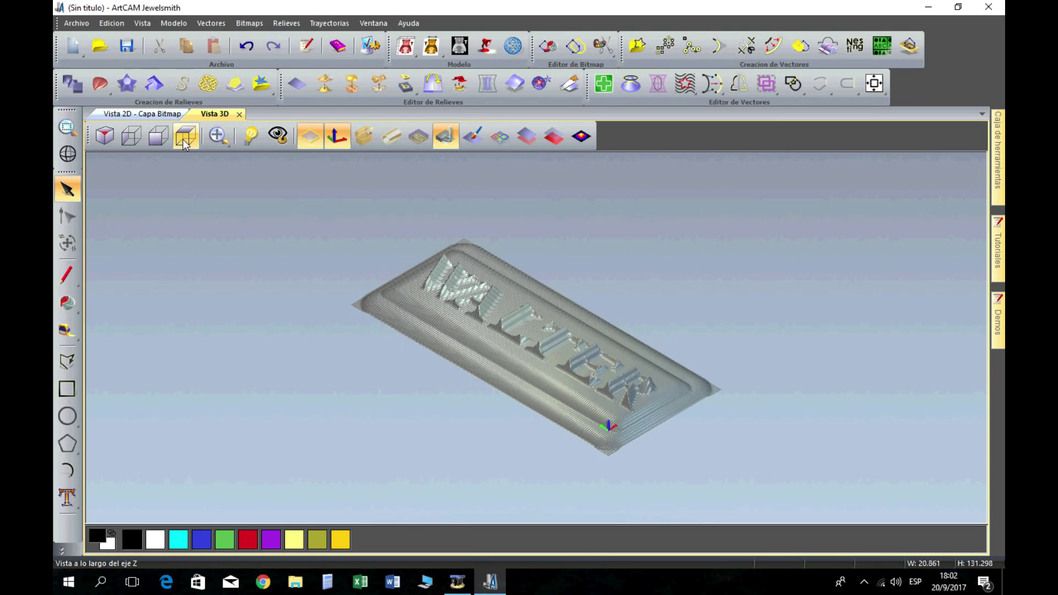
Inspect the simulated plate in isometric view and along the X, Y and Z axes, ending with the Z view
{"action": "left_click", "coordinate": [183, 139]}
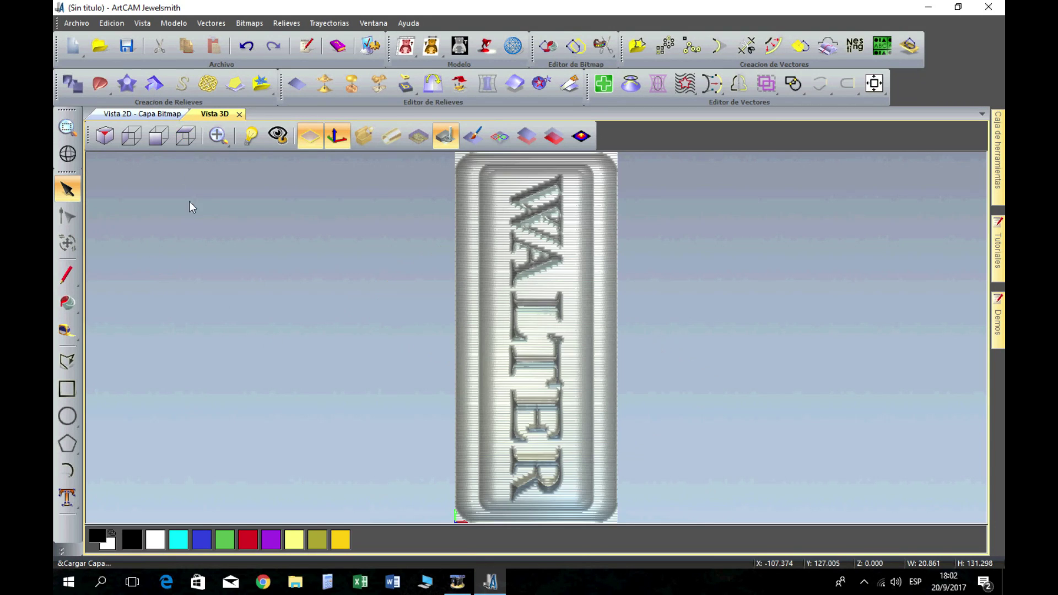
{"action": "left_click", "coordinate": [105, 145]}
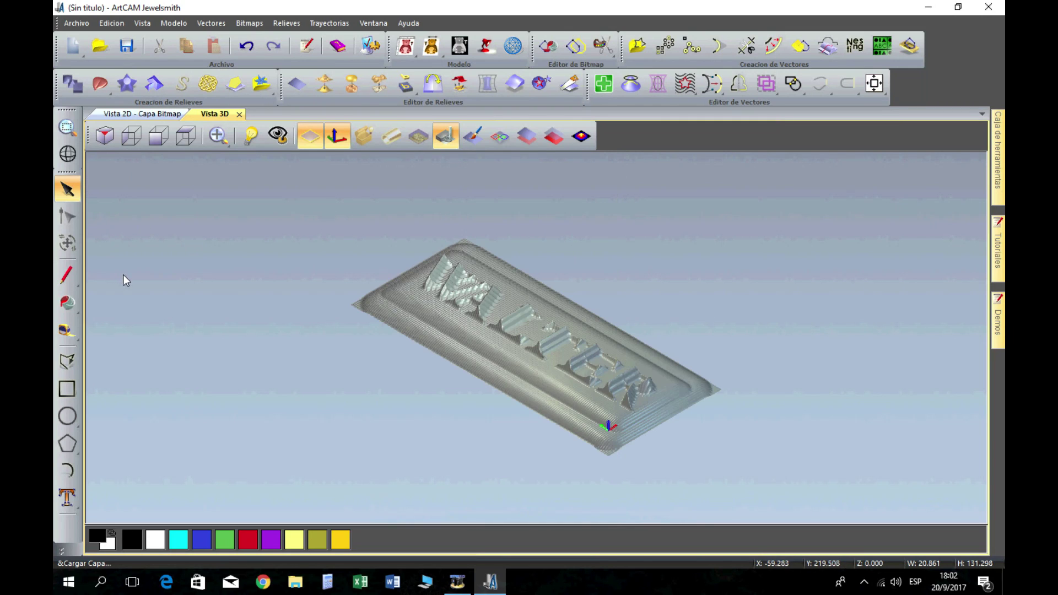
{"action": "left_click", "coordinate": [134, 141]}
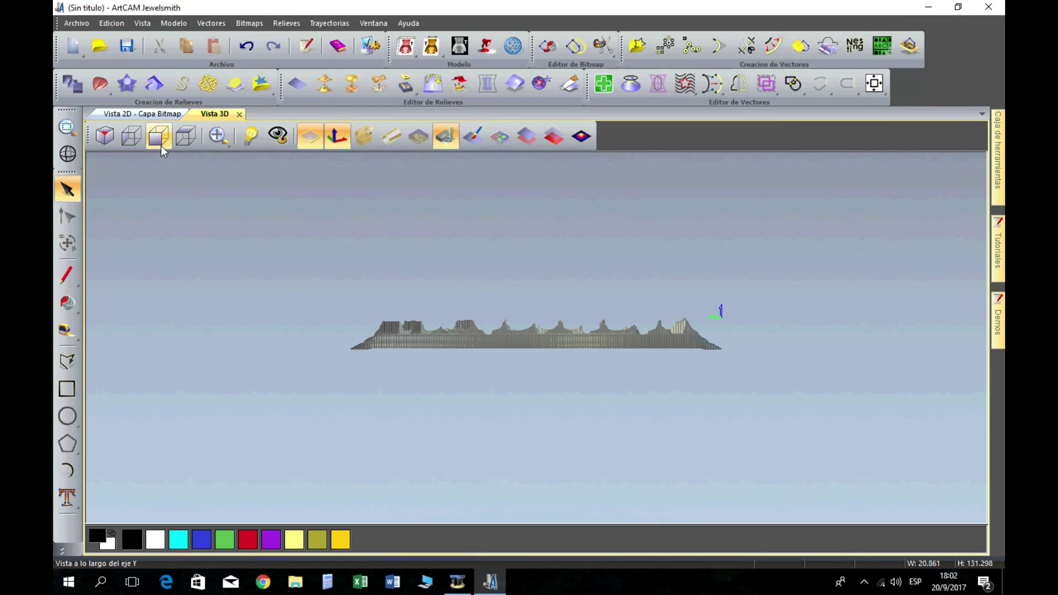
{"action": "left_click", "coordinate": [181, 142]}
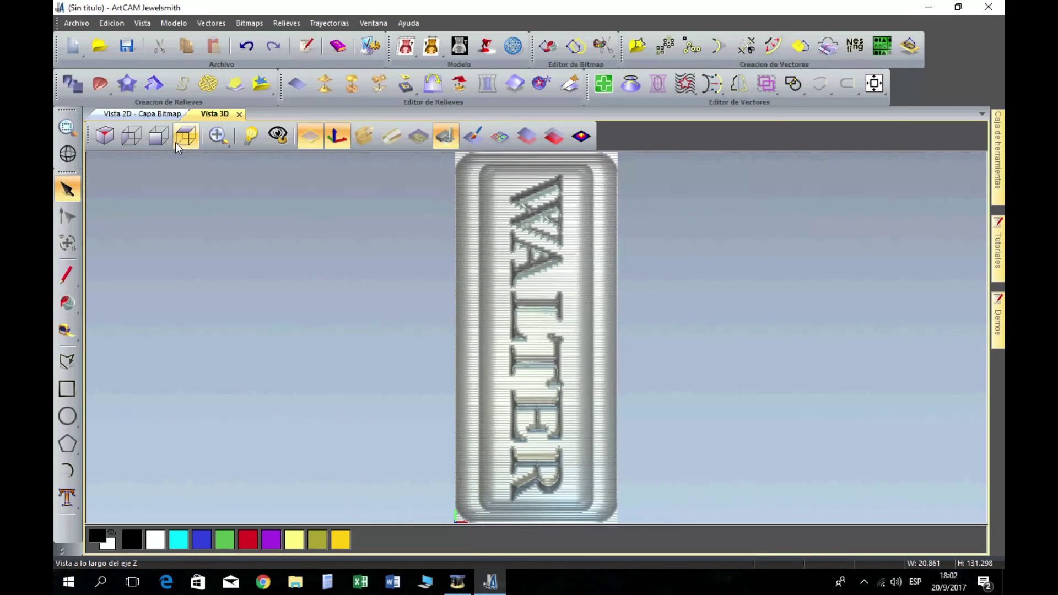
Save the End Mill 3 mm roughing toolpath as G-Code (mm) in C:\ARTCAM MECANIZADO, replacing the existing DESBASTE END MILL 3MM file
{"action": "left_click", "coordinate": [329, 22]}
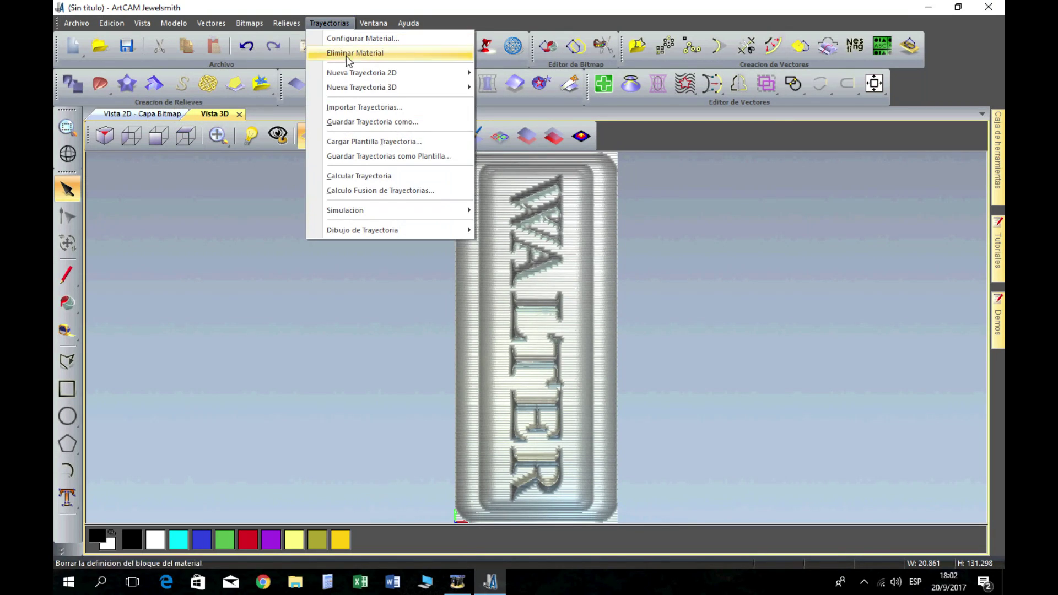
{"action": "left_click", "coordinate": [366, 122]}
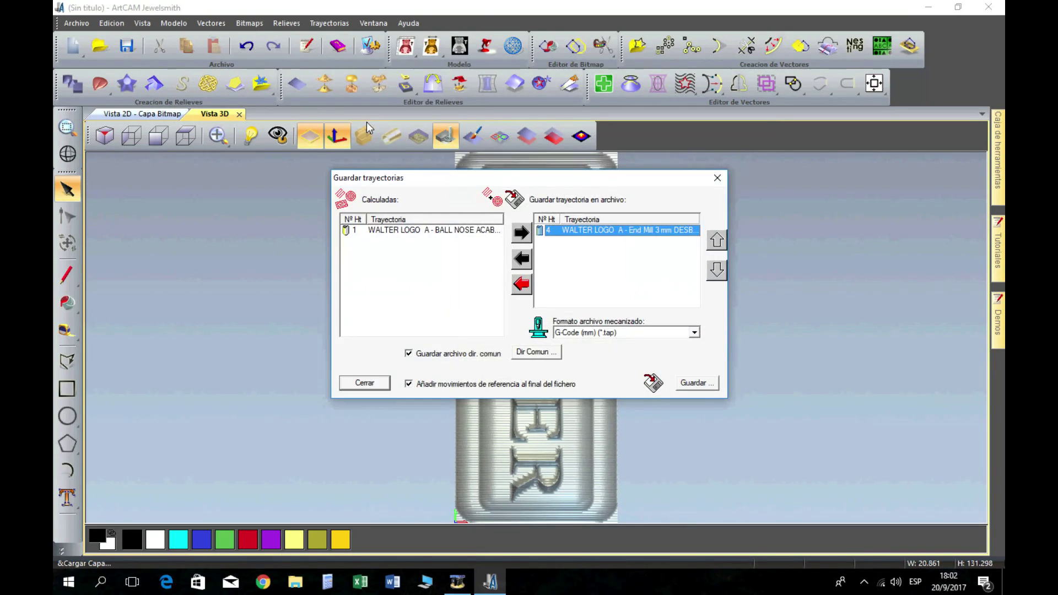
{"action": "left_click", "coordinate": [605, 237]}
{"action": "left_click", "coordinate": [708, 386]}
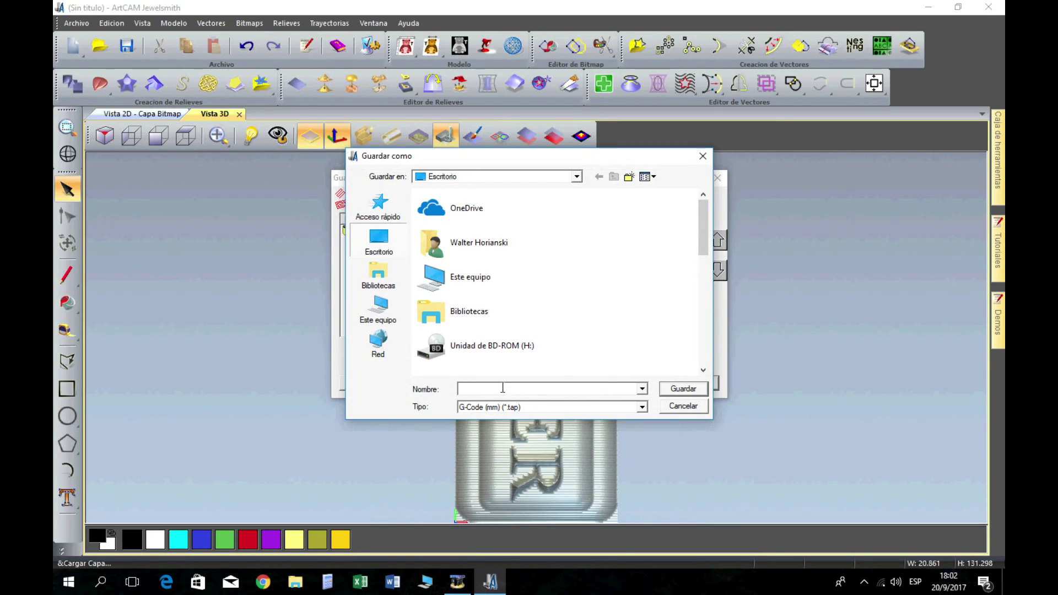
{"action": "left_click", "coordinate": [577, 178]}
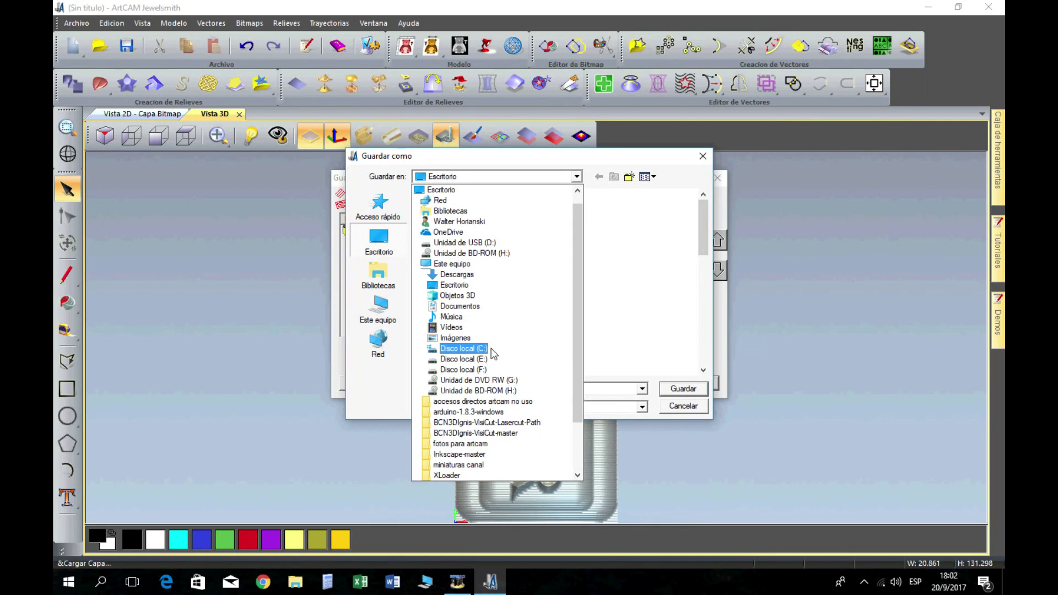
{"action": "left_click", "coordinate": [488, 355]}
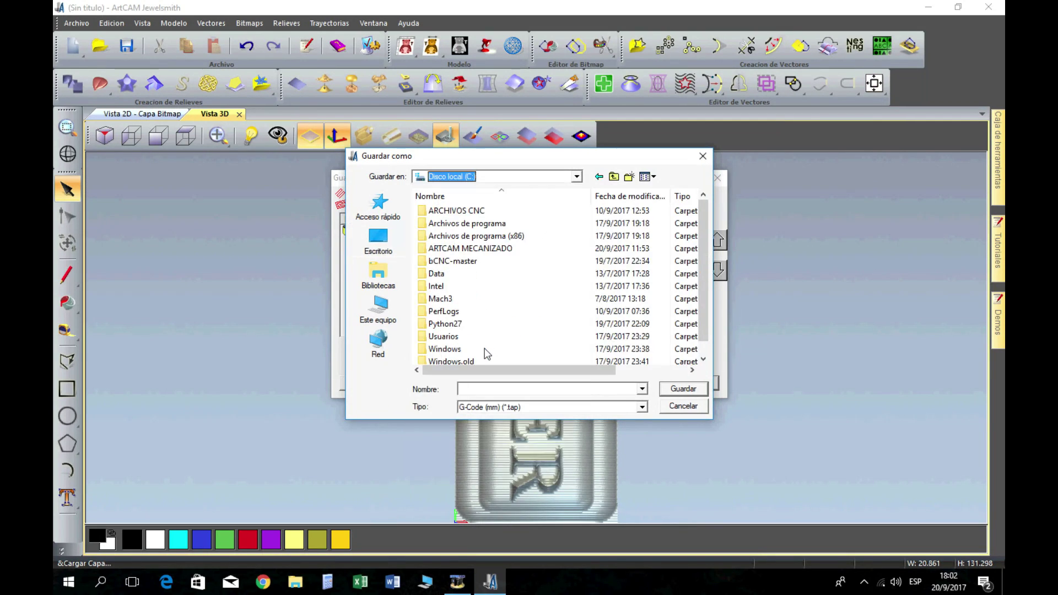
{"action": "double_click", "coordinate": [484, 246]}
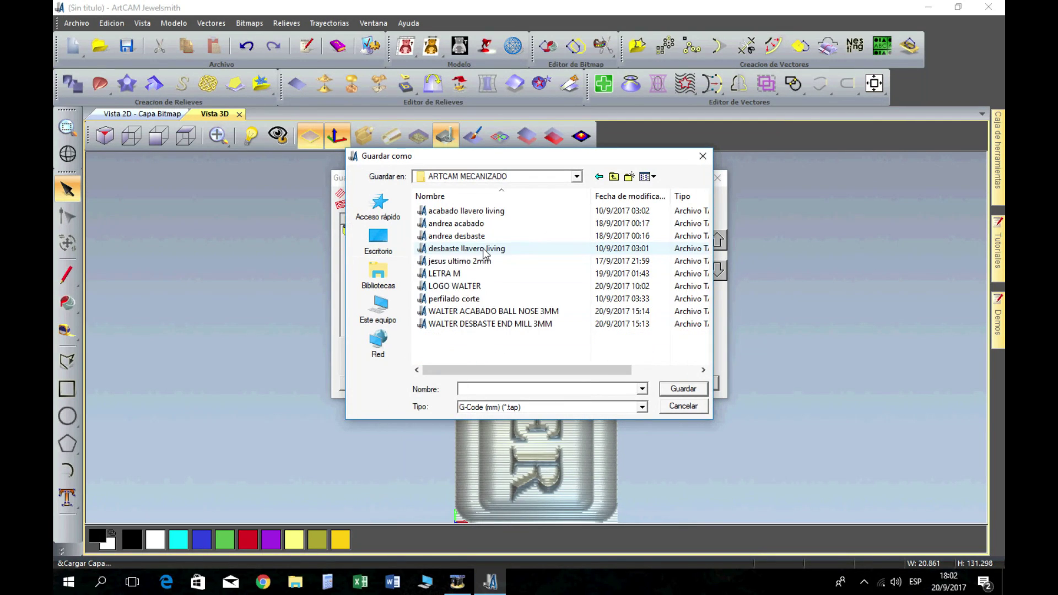
{"action": "left_click", "coordinate": [476, 325]}
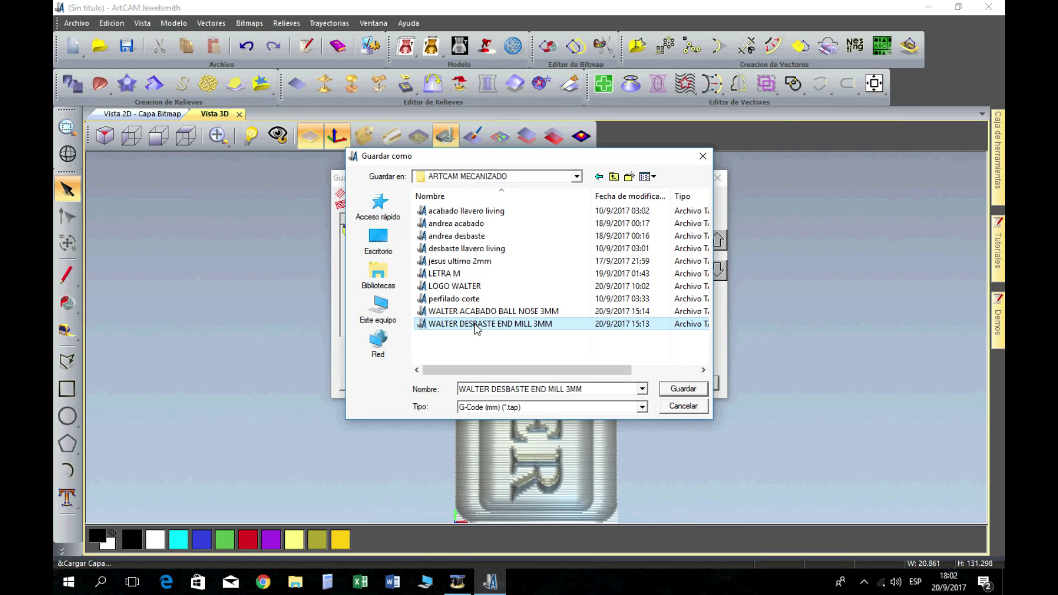
{"action": "left_click", "coordinate": [673, 390]}
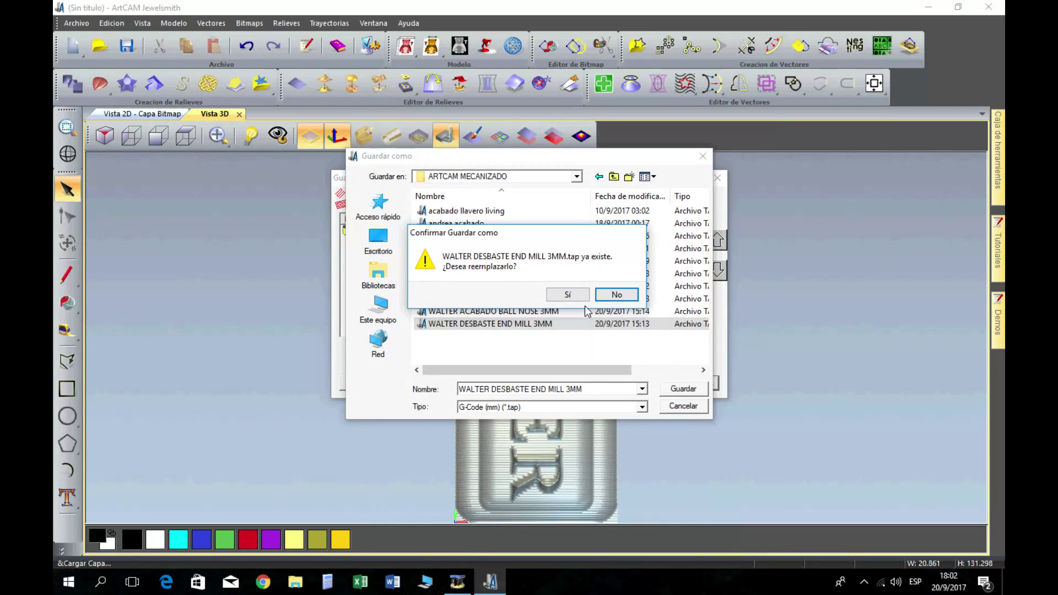
{"action": "left_click", "coordinate": [567, 295]}
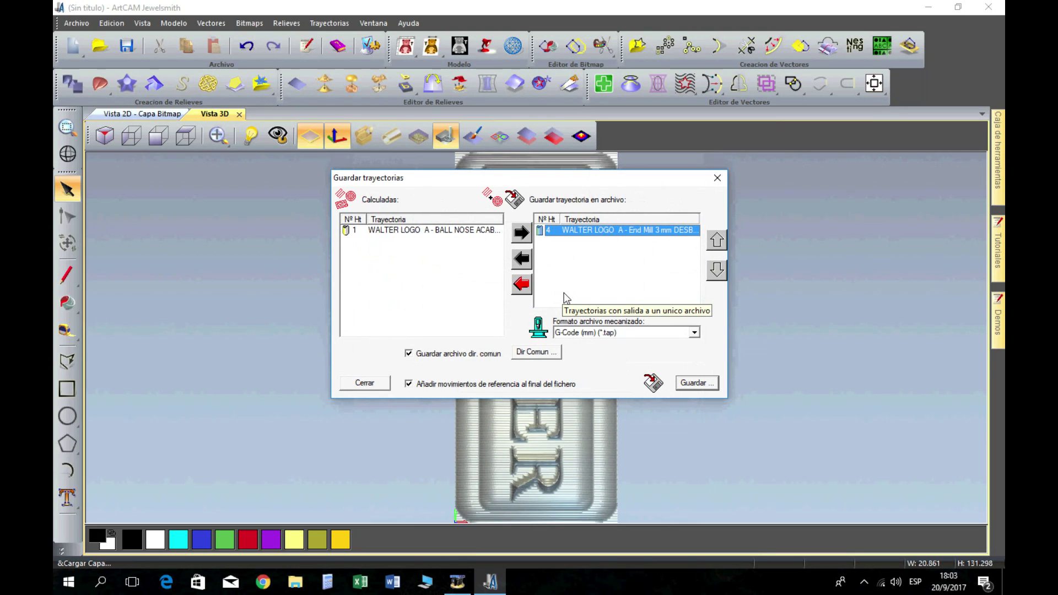
Swap the roughing toolpath for the ball nose finishing one, save it over the ACABADO BALL NOSE 3MM file and close the dialog
{"action": "left_click", "coordinate": [522, 259]}
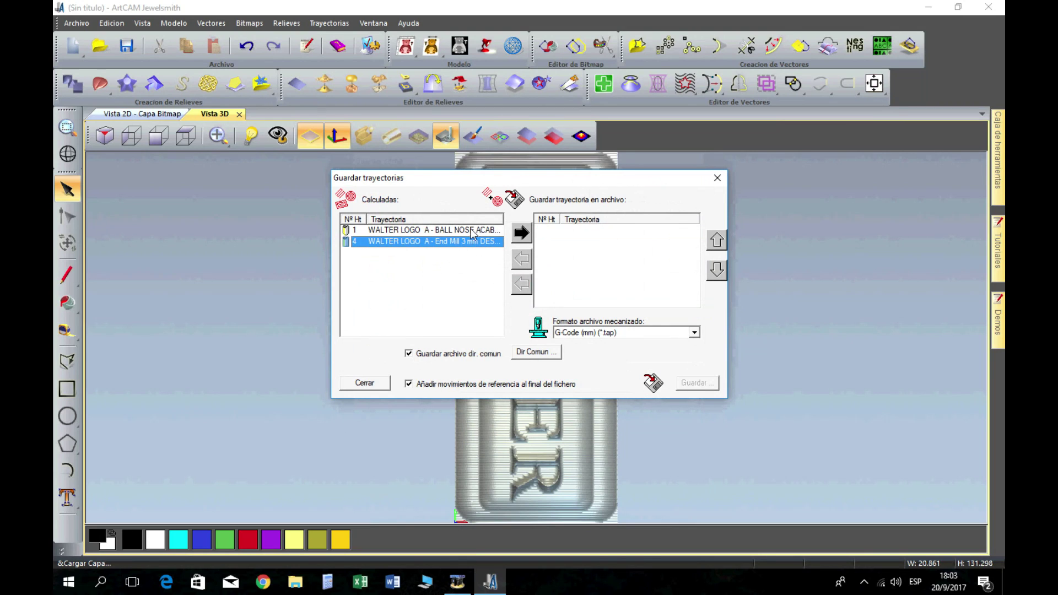
{"action": "left_click", "coordinate": [471, 231]}
{"action": "left_click", "coordinate": [521, 233]}
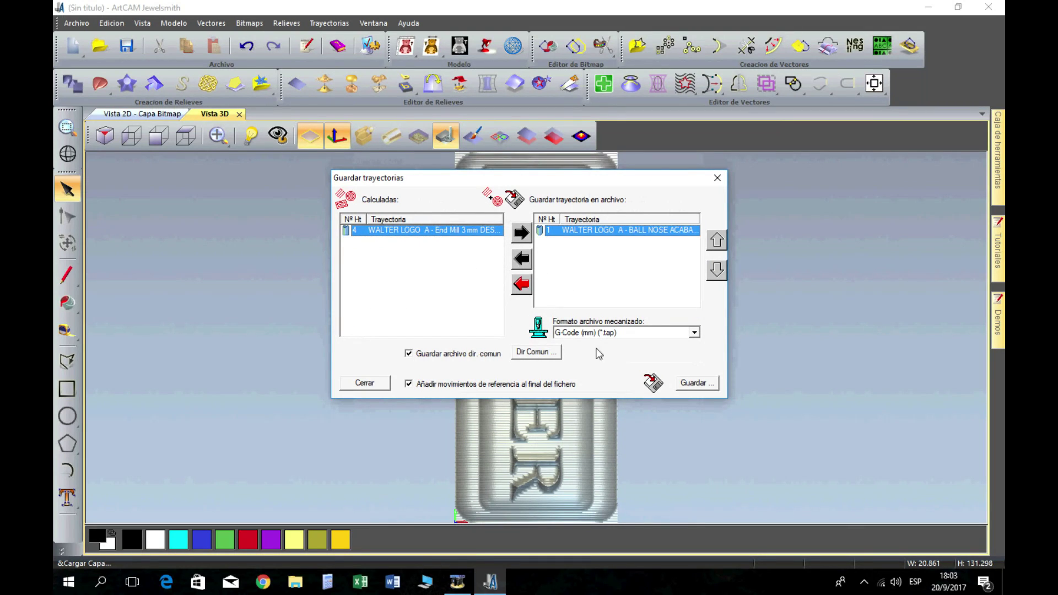
{"action": "left_click", "coordinate": [696, 384]}
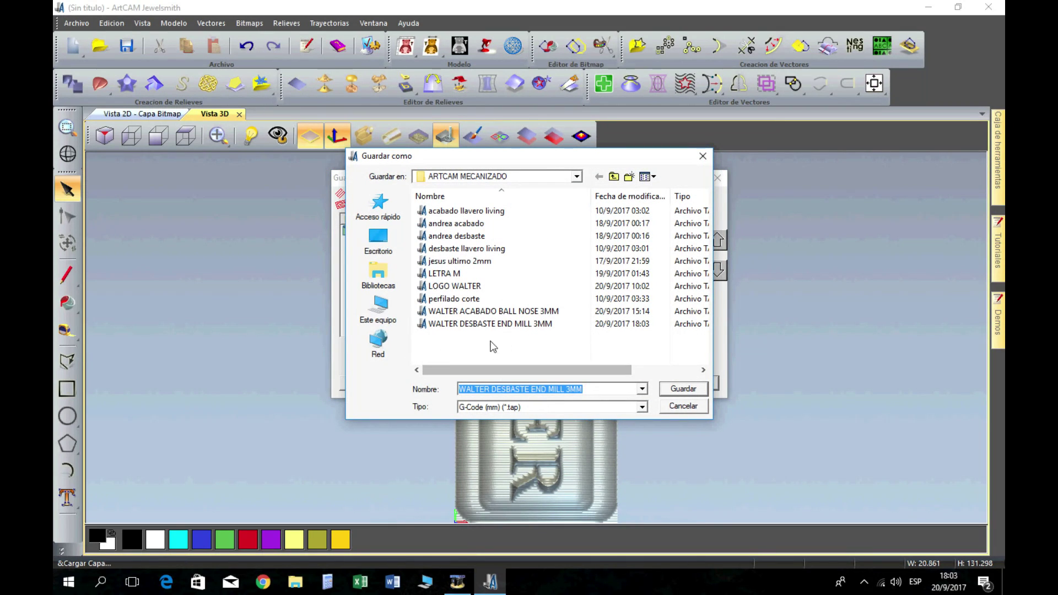
{"action": "left_click", "coordinate": [487, 313]}
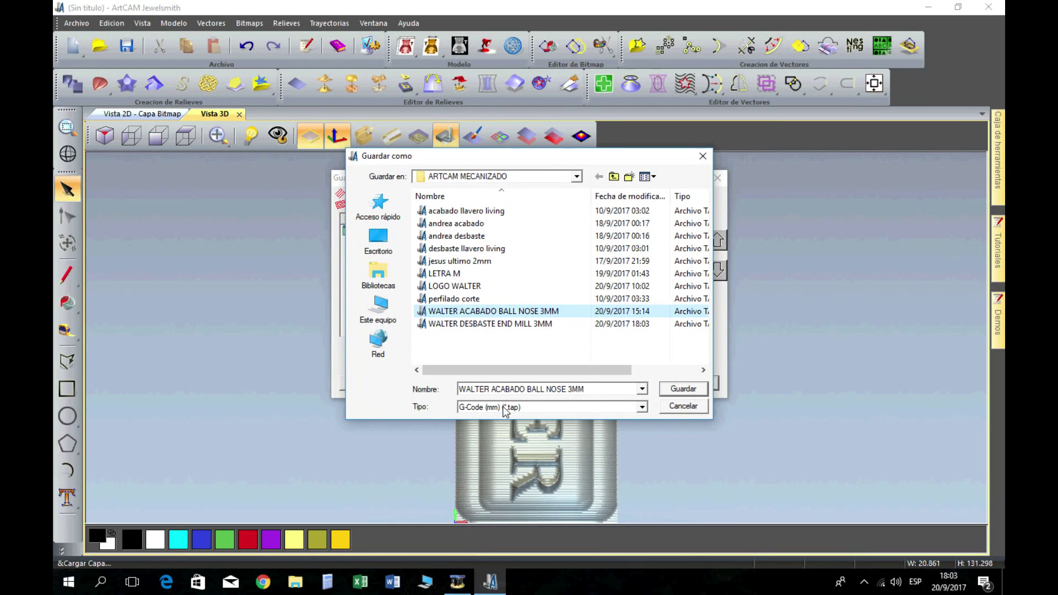
{"action": "left_click", "coordinate": [679, 390]}
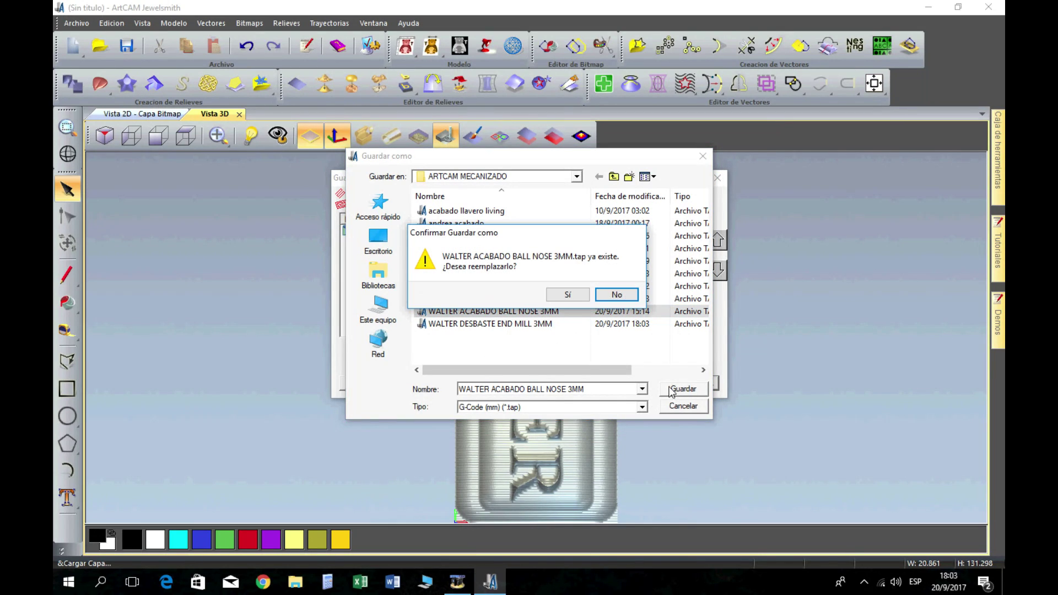
{"action": "left_click", "coordinate": [566, 297]}
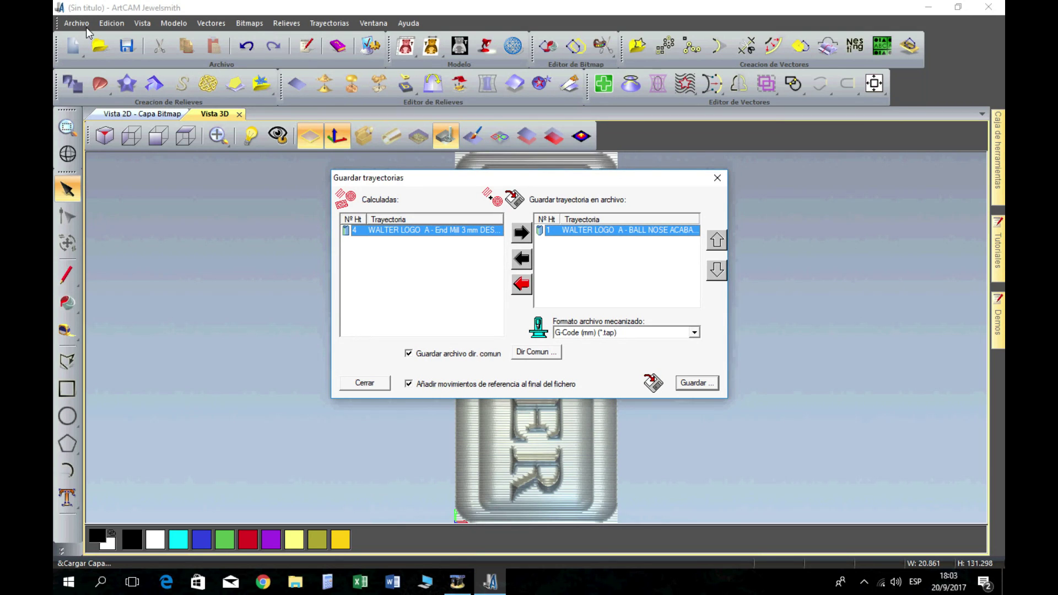
{"action": "left_click", "coordinate": [718, 178]}
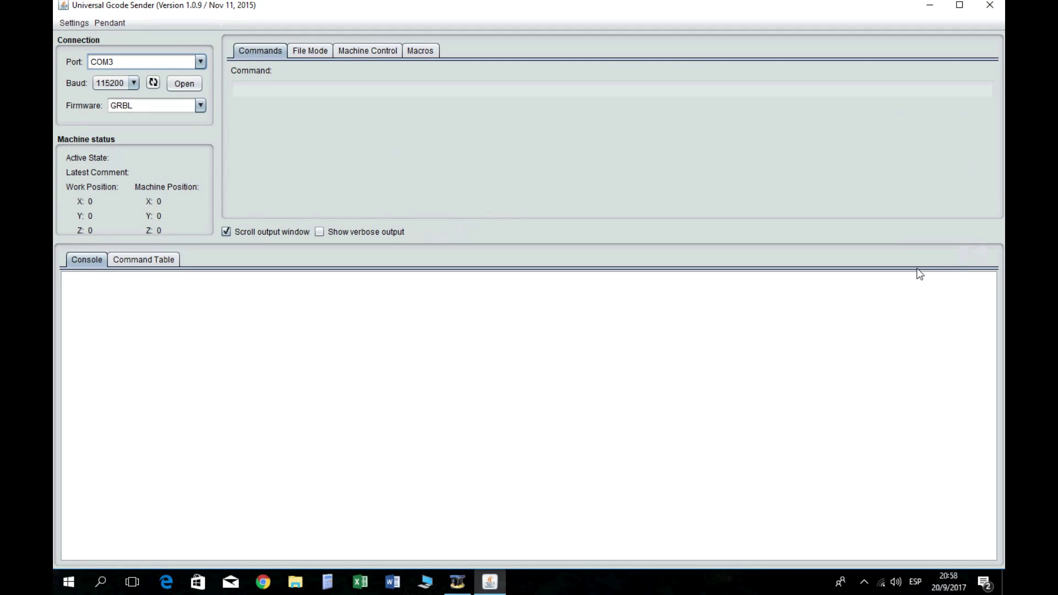
In Universal Gcode Sender, connect to the machine on COM3 at 115200 baud and load the DESBASTE END MILL 3MM.tap file
{"action": "left_click", "coordinate": [186, 84]}
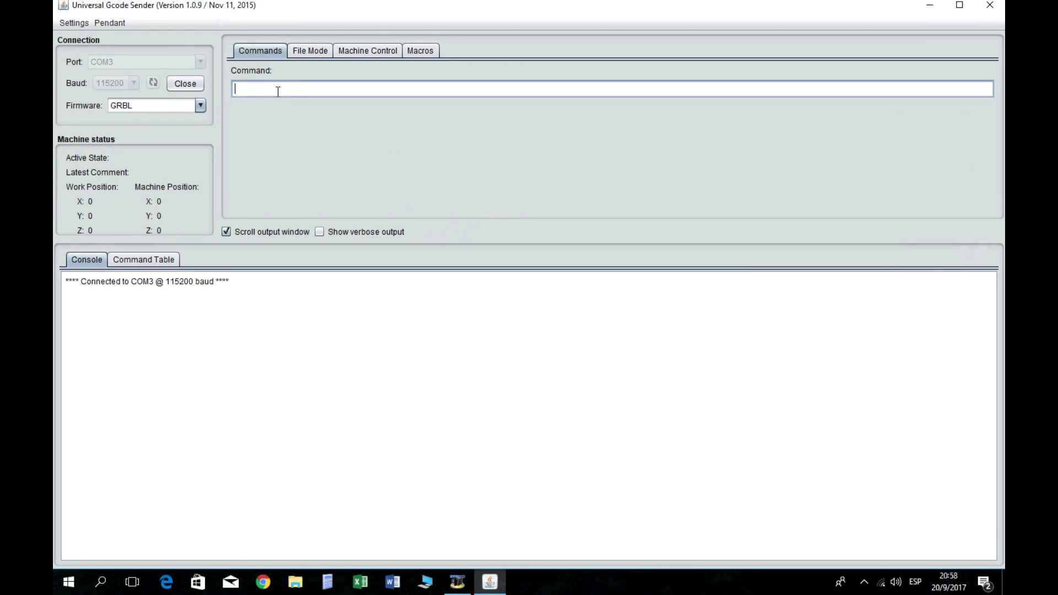
{"action": "left_click", "coordinate": [315, 55]}
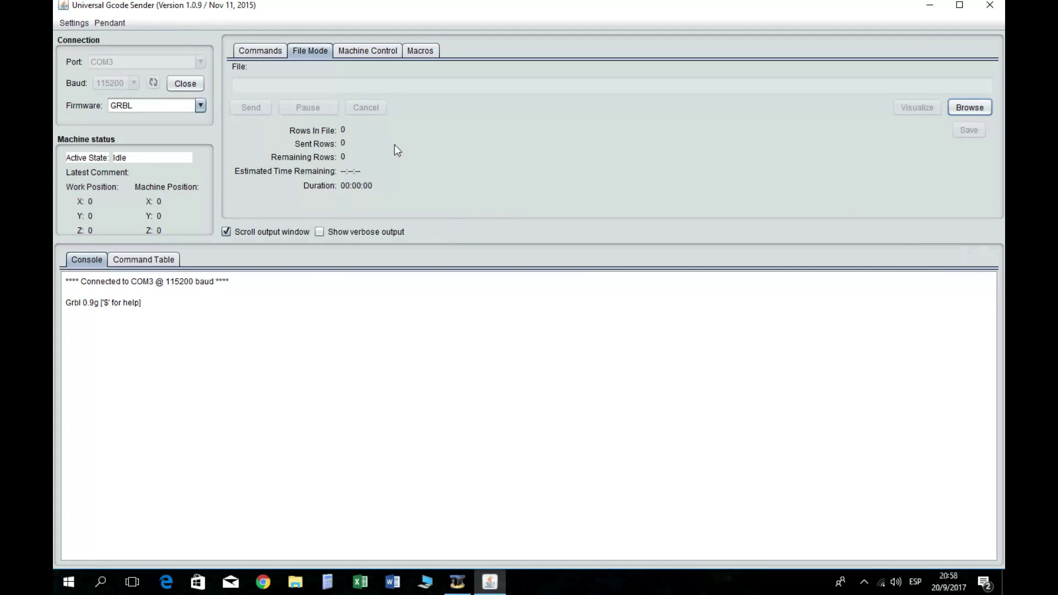
{"action": "left_click", "coordinate": [969, 107]}
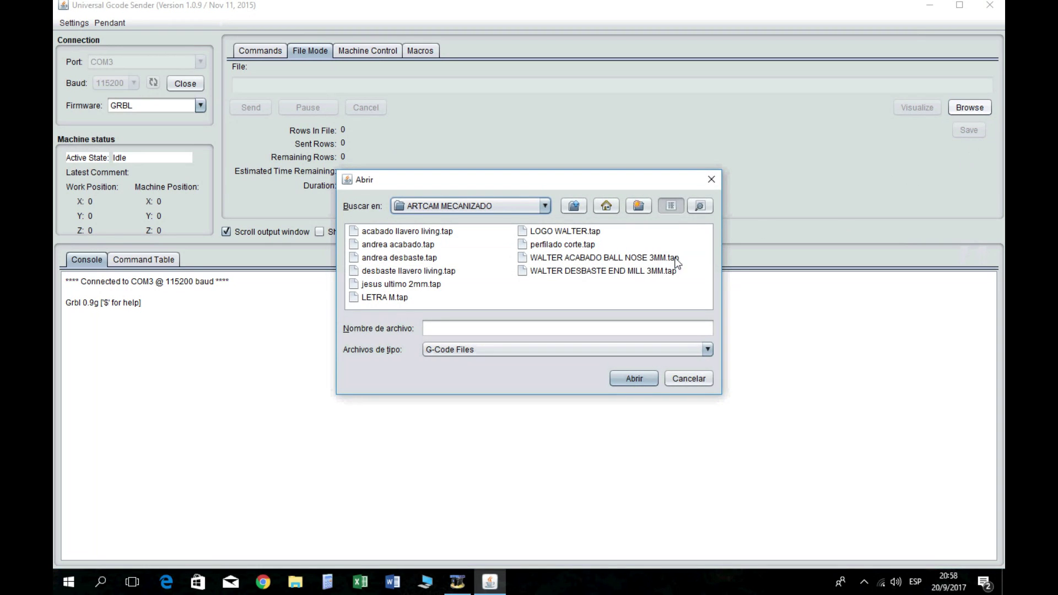
{"action": "left_click", "coordinate": [604, 272]}
{"action": "left_click", "coordinate": [633, 379]}
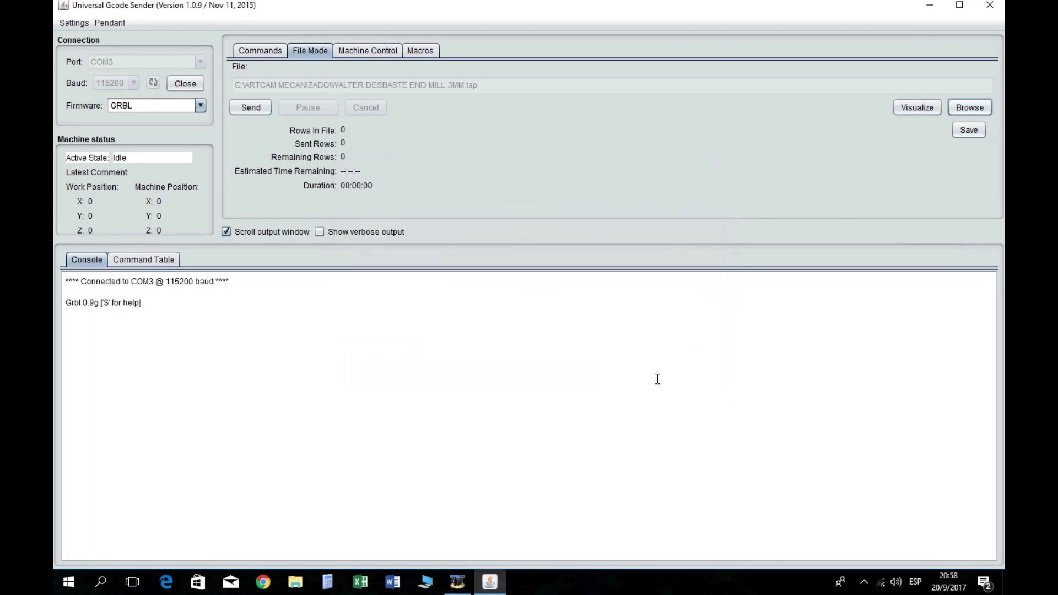
Visualize the roughing G-code and rotate it to examine the toolpath's depth levels from the side
{"action": "left_click", "coordinate": [914, 109]}
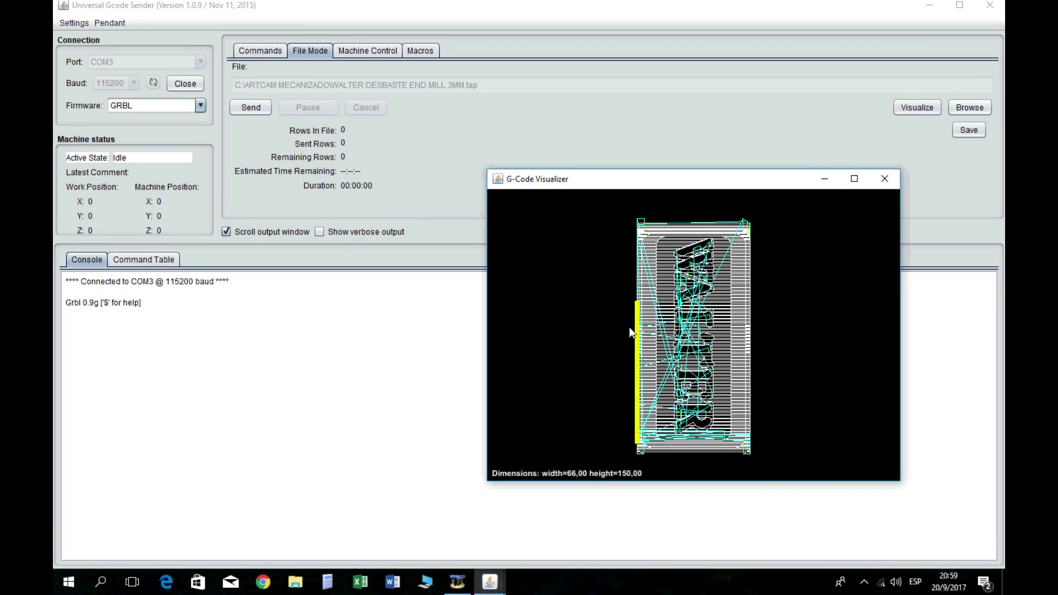
{"action": "left_click_drag", "start_coordinate": [638, 320], "coordinate": [641, 395]}
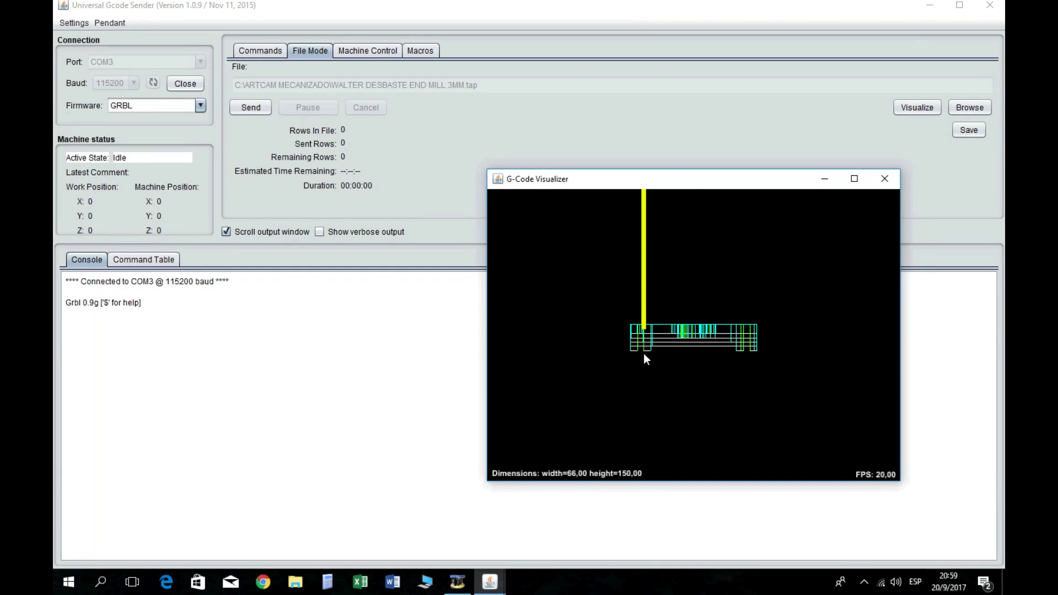
{"action": "left_click_drag", "start_coordinate": [640, 257], "coordinate": [699, 264]}
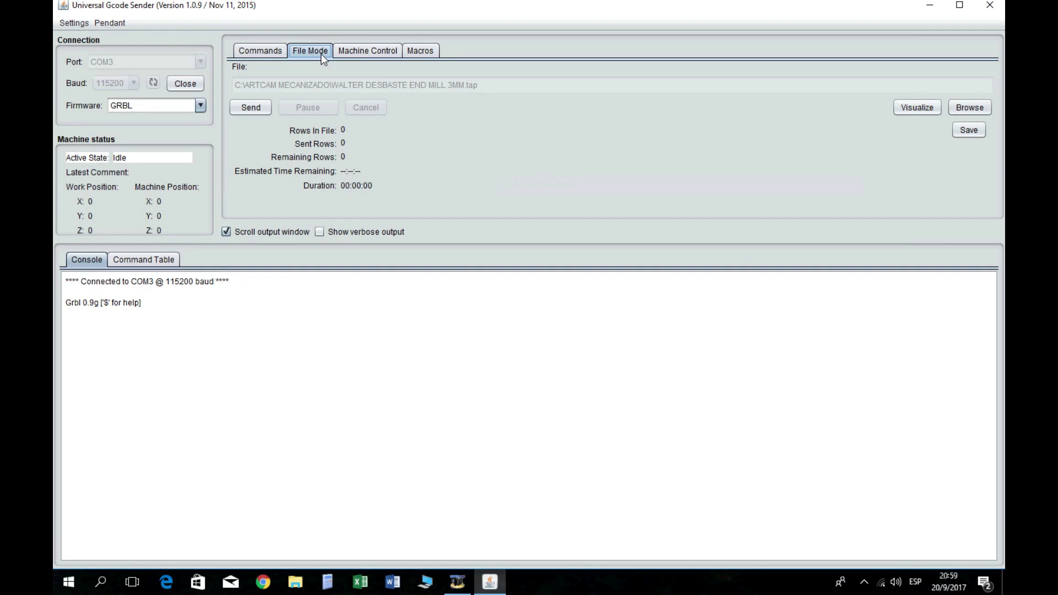
Load the ACABADO BALL NOSE 3MM.tap finishing file and examine its toolpath in the G-code visualizer, rotating the preview
{"action": "left_click", "coordinate": [974, 109]}
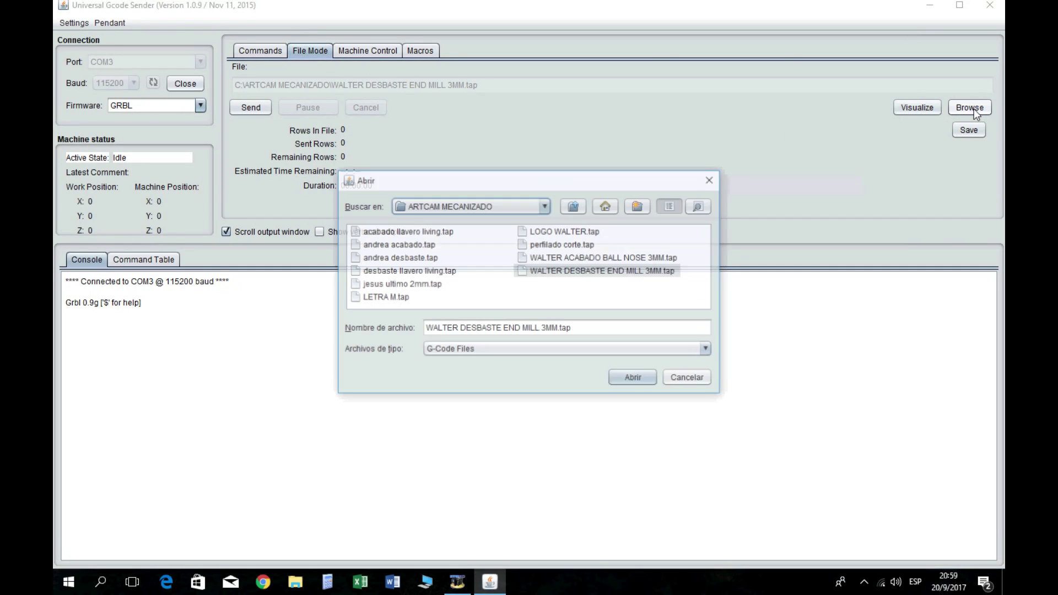
{"action": "left_click", "coordinate": [632, 257]}
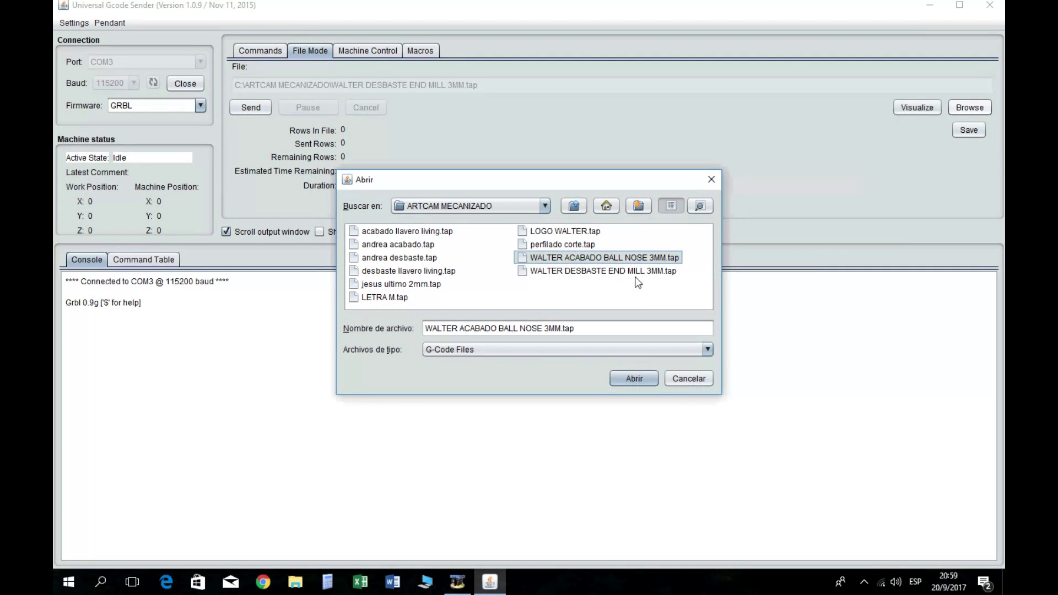
{"action": "left_click", "coordinate": [637, 377]}
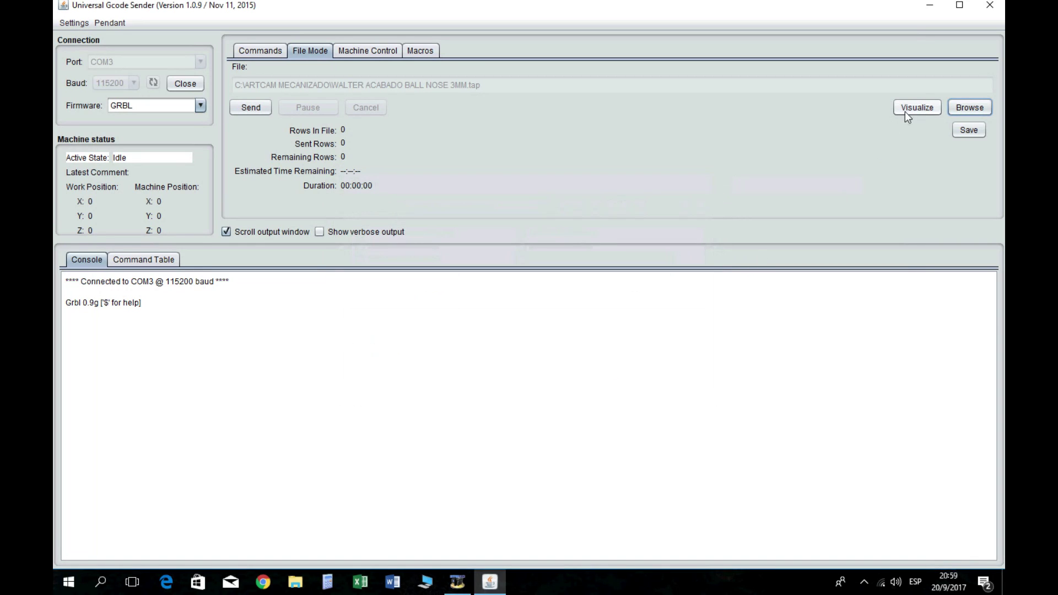
{"action": "left_click", "coordinate": [905, 109]}
{"action": "left_click_drag", "start_coordinate": [646, 315], "coordinate": [641, 382]}
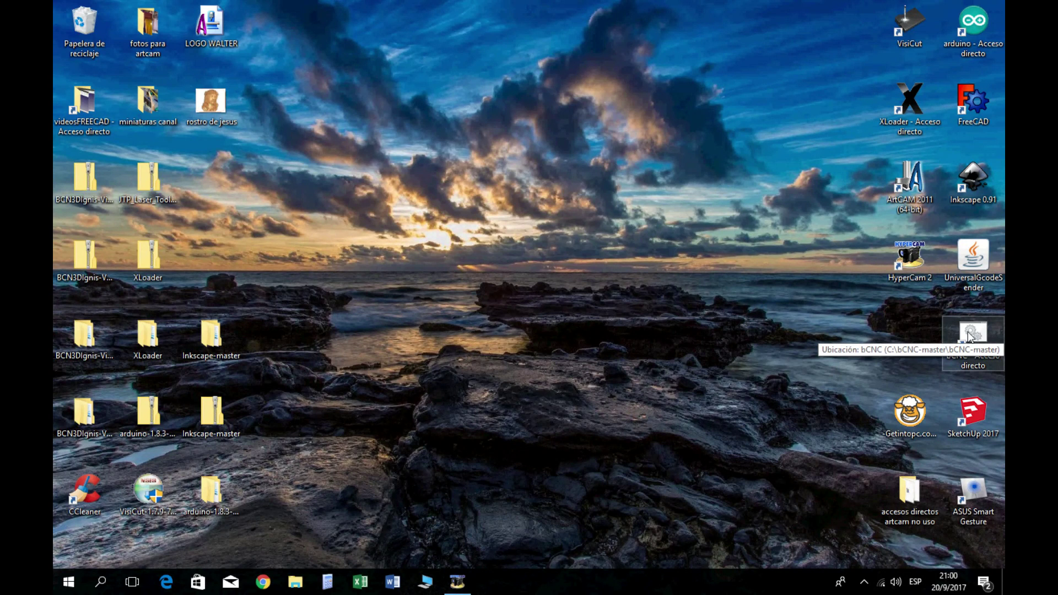
Open bCNC, load the DESBASTE END MILL 3MM.tap roughing file from C:\ARTCAM MECANIZADO and examine the enlarged toolpath in full
{"action": "double_click", "coordinate": [963, 335]}
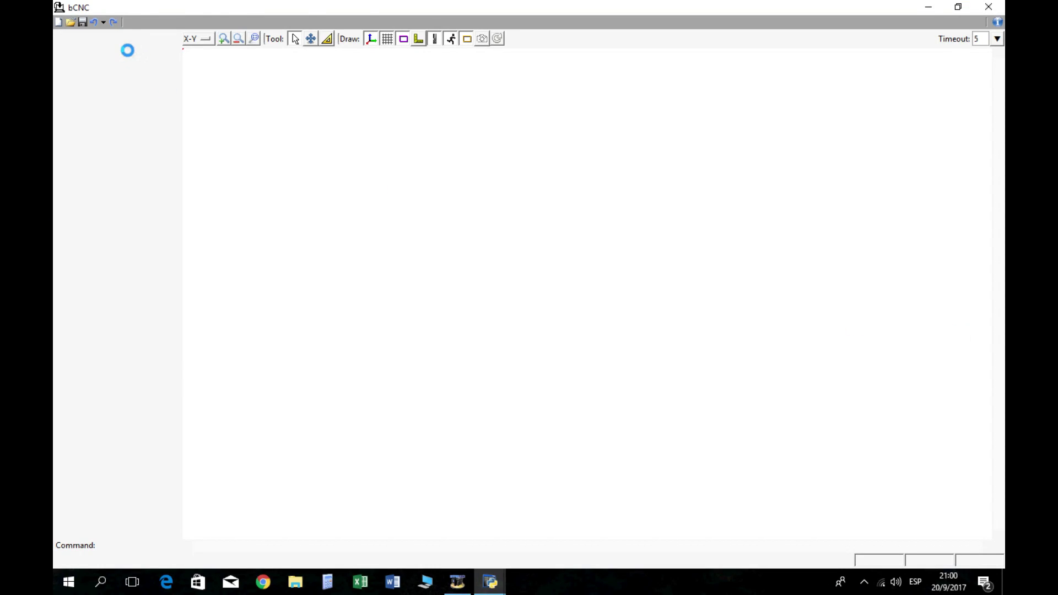
{"action": "left_click", "coordinate": [70, 23]}
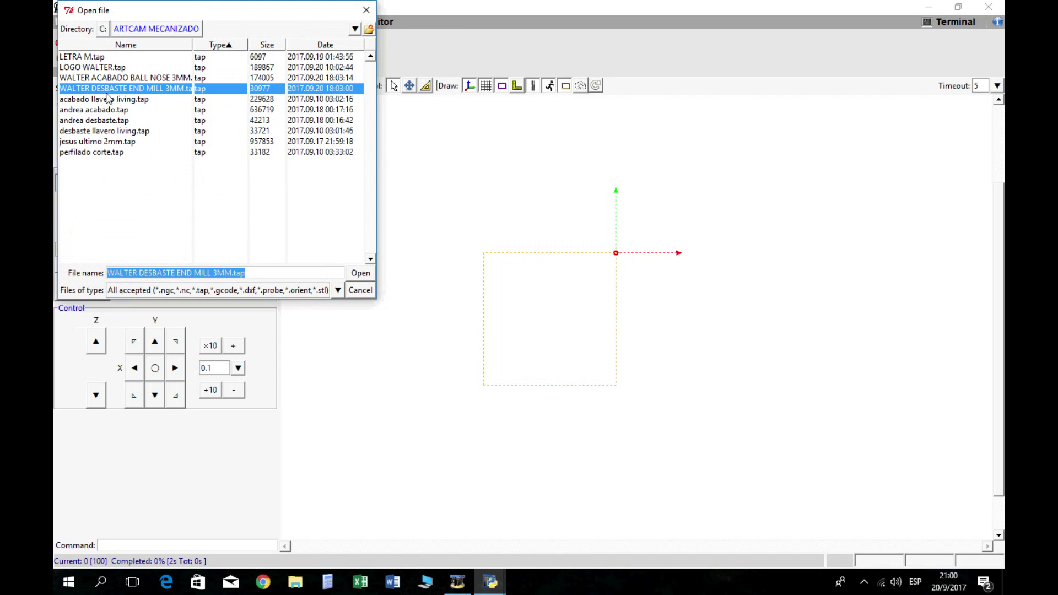
{"action": "left_click", "coordinate": [361, 273]}
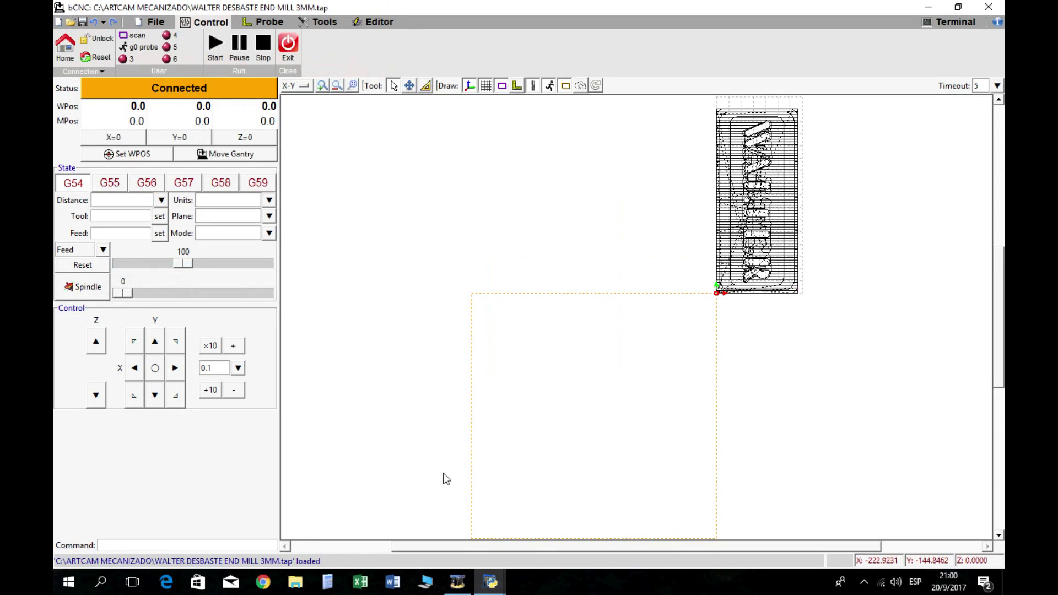
{"action": "left_click_drag", "start_coordinate": [452, 549], "coordinate": [469, 549]}
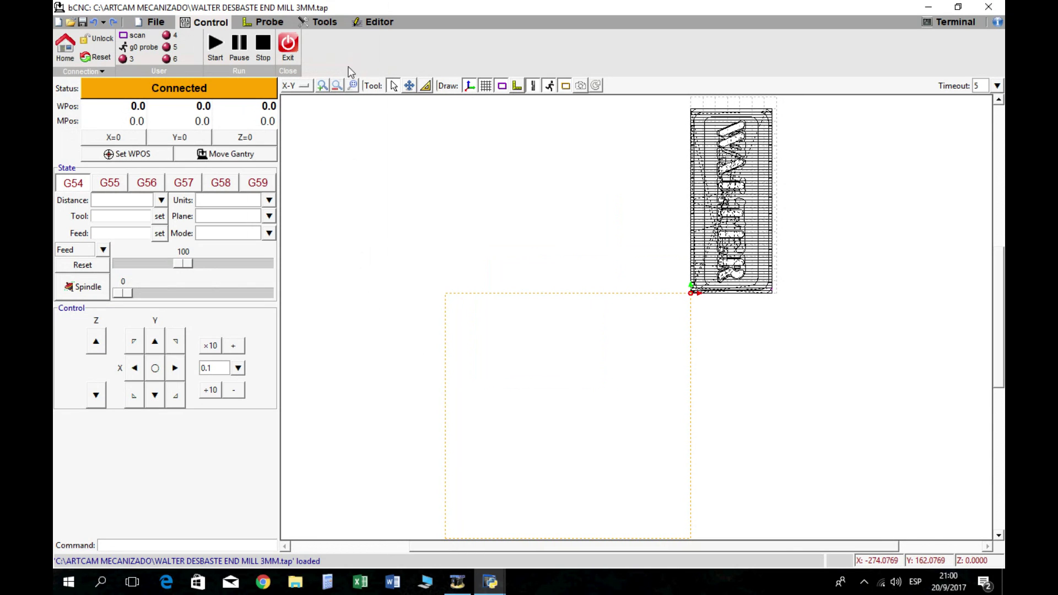
{"action": "left_click", "coordinate": [322, 87]}
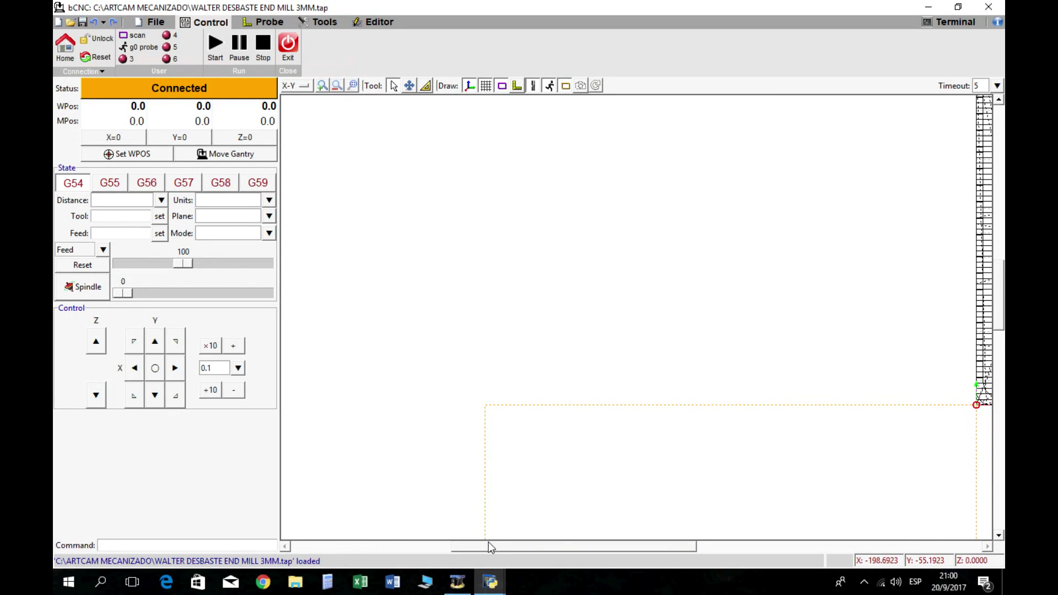
{"action": "left_click_drag", "start_coordinate": [488, 546], "coordinate": [622, 547]}
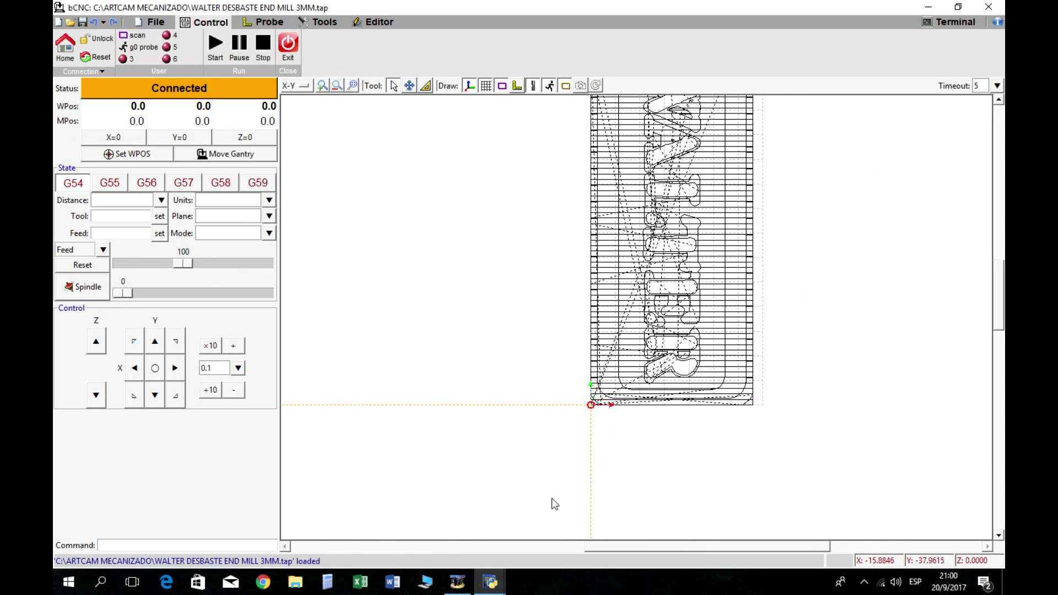
{"action": "left_click_drag", "start_coordinate": [999, 309], "coordinate": [999, 292]}
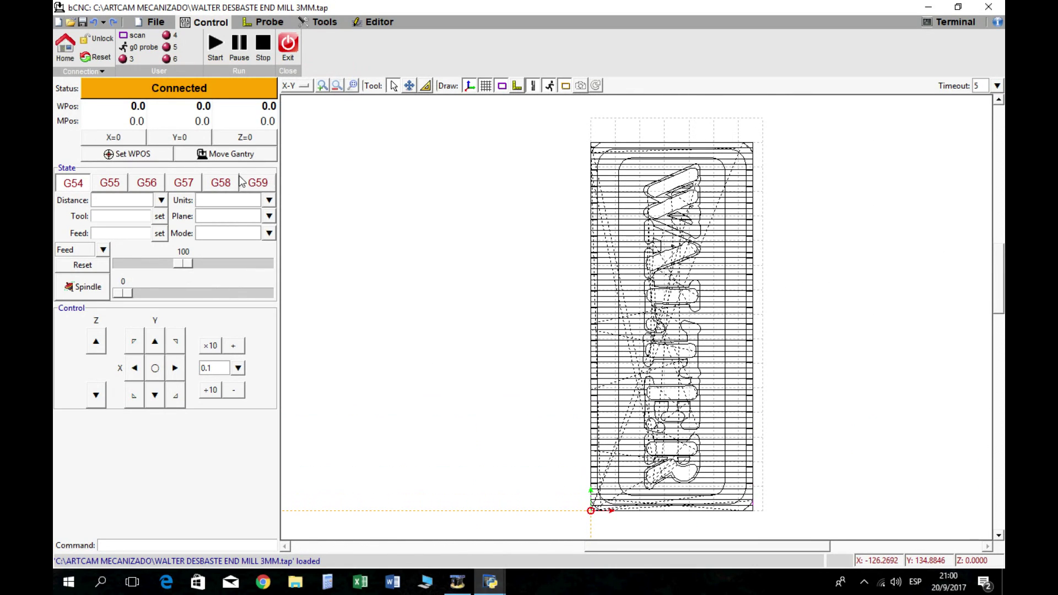
Load the AUTONIVELACION nuevo.probe auto-leveling file from C:\ARCHIVOS CNC over the roughing toolpath and locate the Start command for running the G-code
{"action": "left_click", "coordinate": [70, 22]}
{"action": "left_click", "coordinate": [355, 29]}
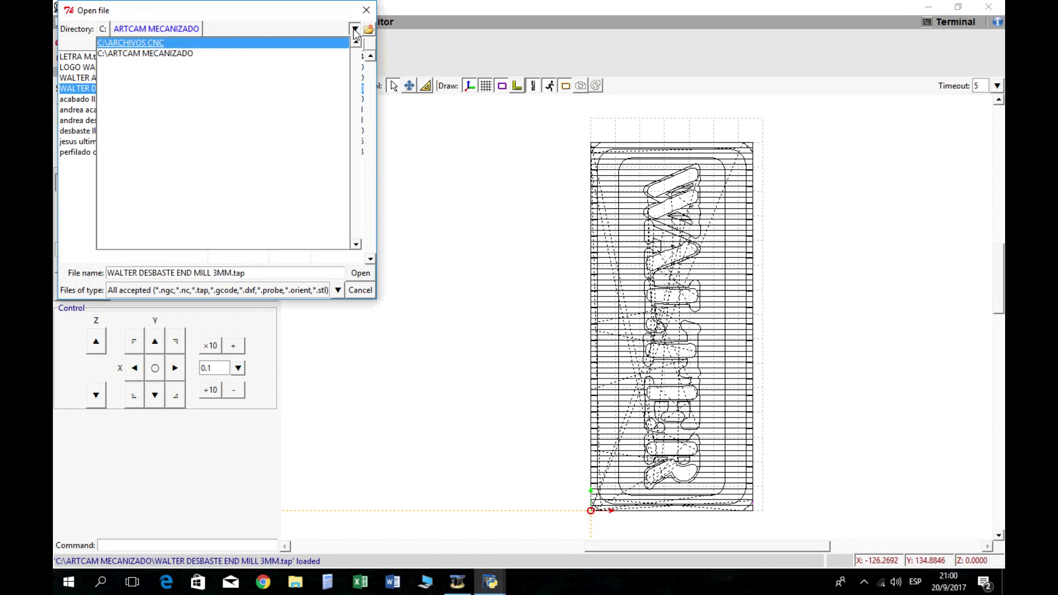
{"action": "left_click", "coordinate": [221, 43]}
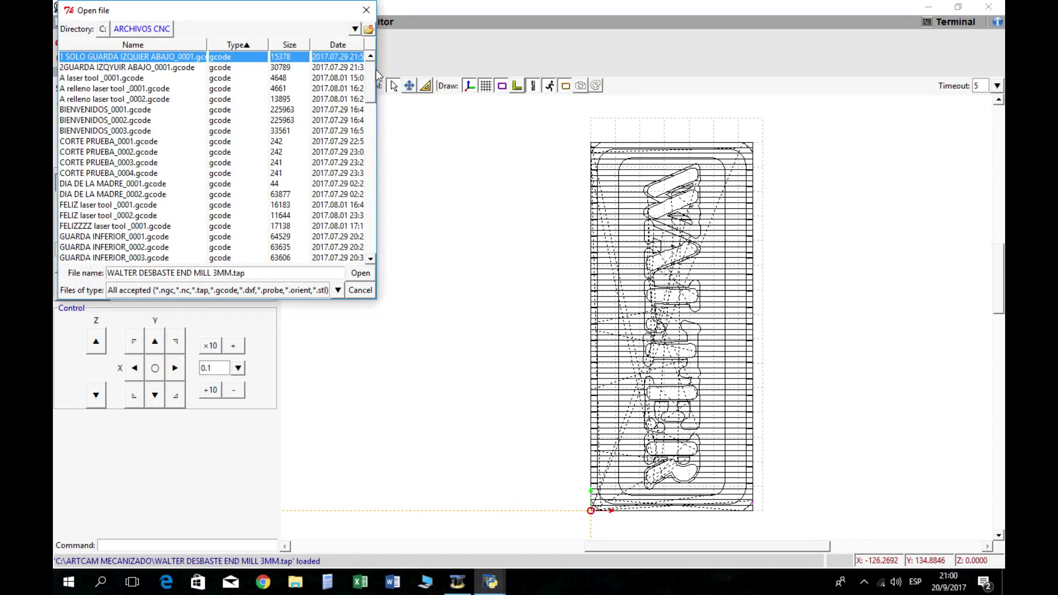
{"action": "left_click_drag", "start_coordinate": [379, 75], "coordinate": [378, 239]}
{"action": "left_click", "coordinate": [289, 184]}
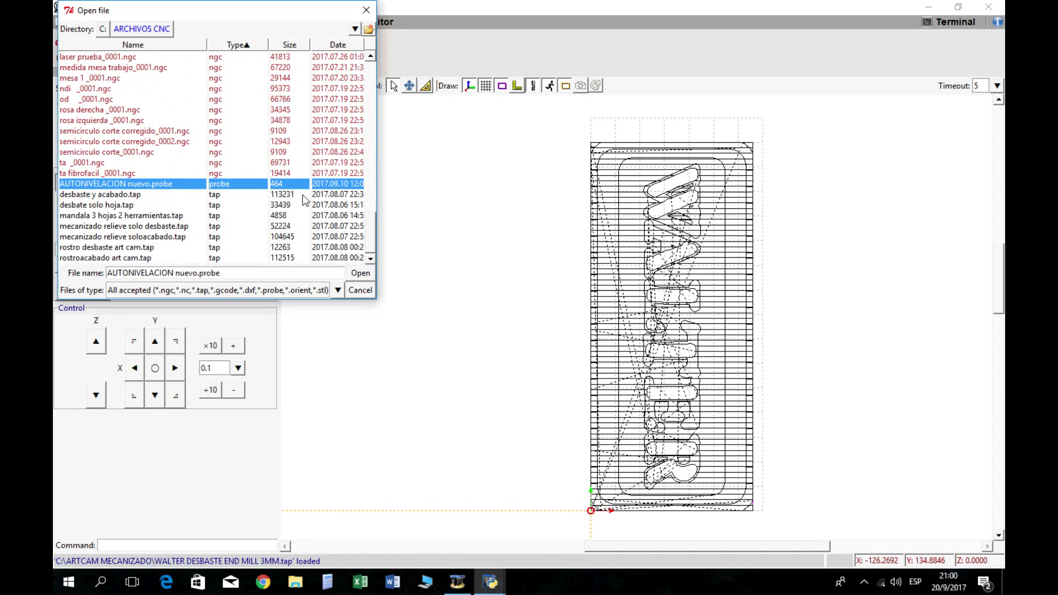
{"action": "left_click", "coordinate": [361, 273]}
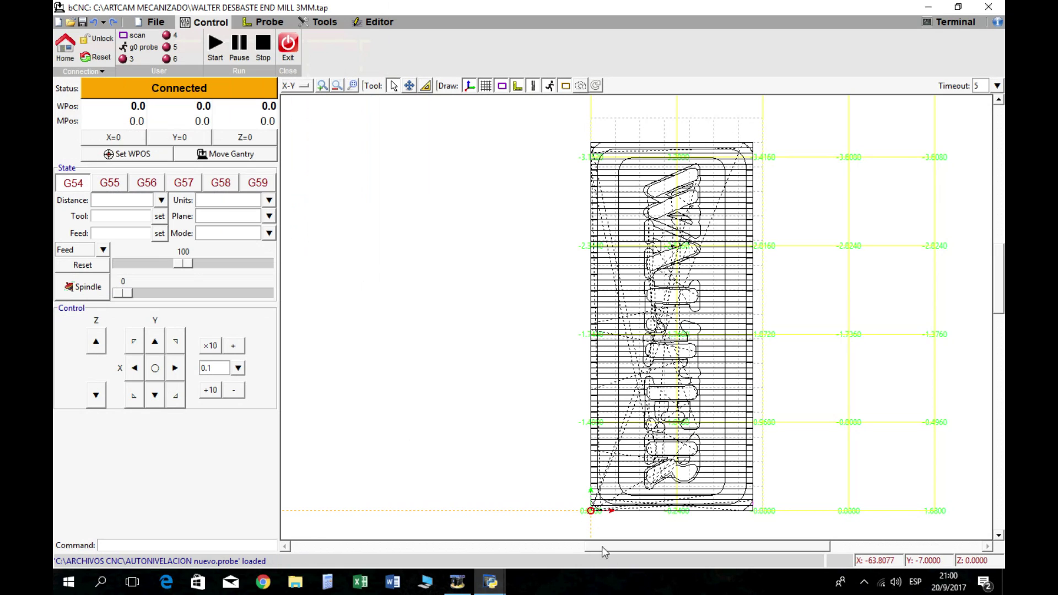
{"action": "left_click_drag", "start_coordinate": [602, 547], "coordinate": [654, 546]}
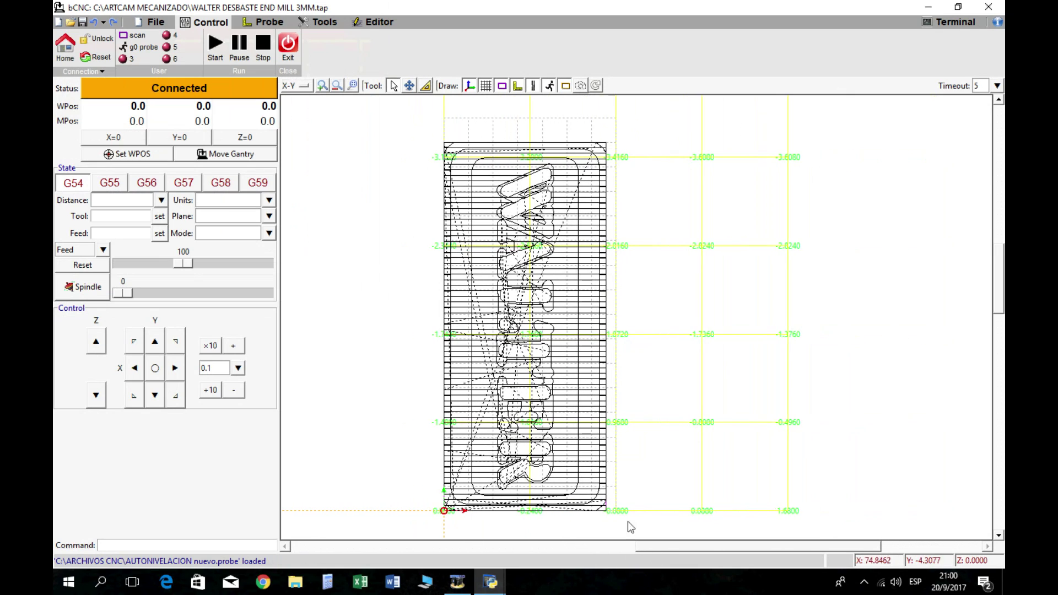
{"action": "left_click", "coordinate": [214, 44]}
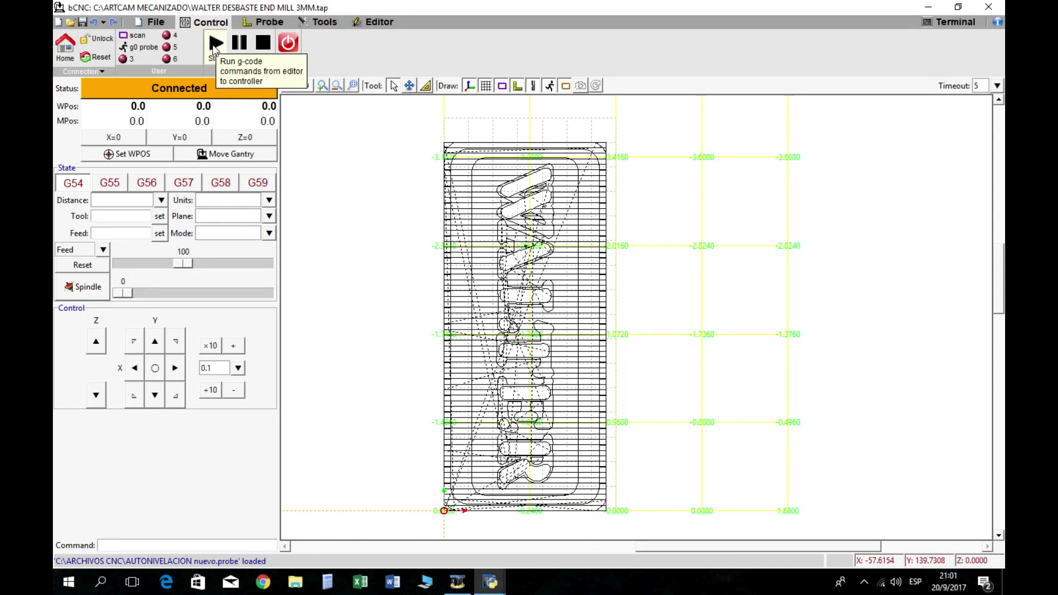